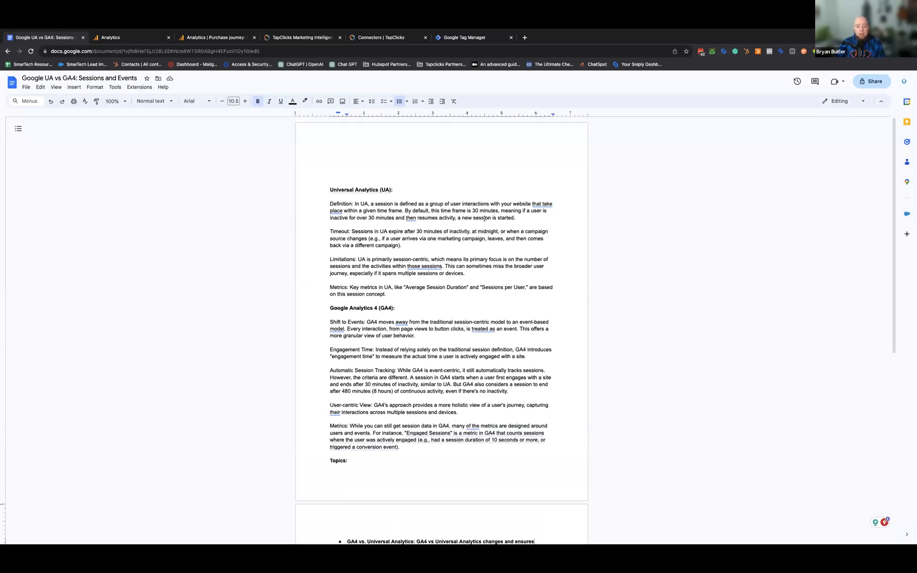
# Step: Highlight the Definition, Timeout, Limitations and Metrics paragraphs in turn under the Universal Analytics (UA) heading
pyautogui.moveTo(531, 220); pyautogui.dragTo(359, 201)
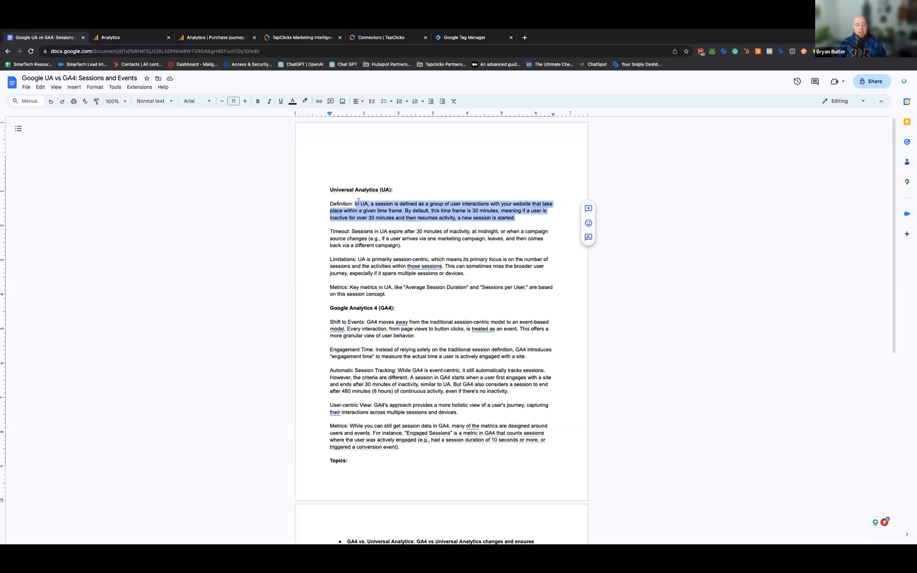
pyautogui.click(384, 246)
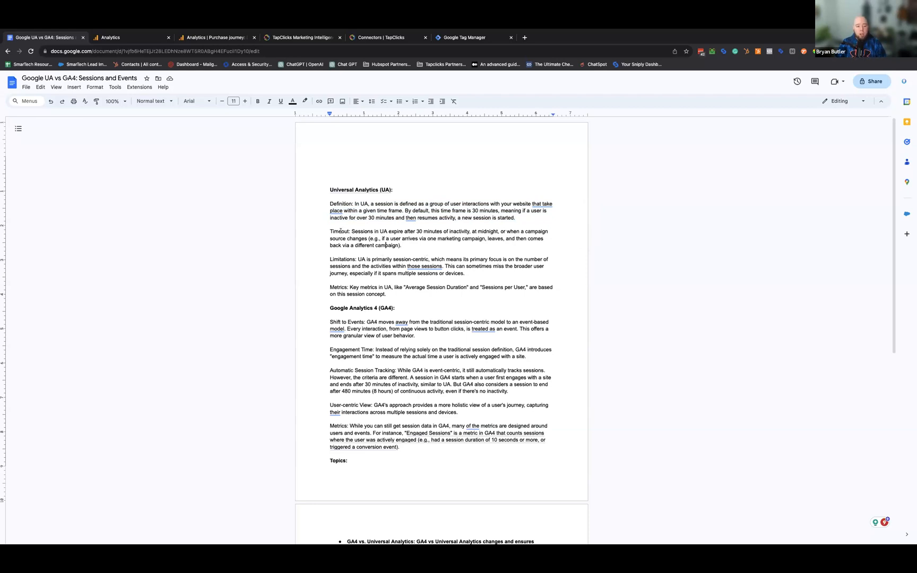
pyautogui.moveTo(330, 231); pyautogui.dragTo(426, 245)
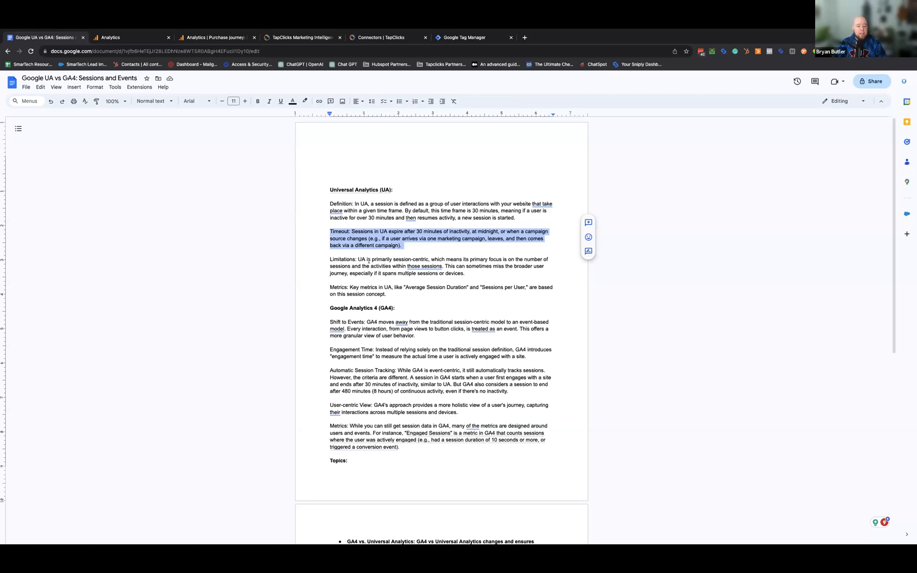
pyautogui.moveTo(358, 259); pyautogui.dragTo(503, 269)
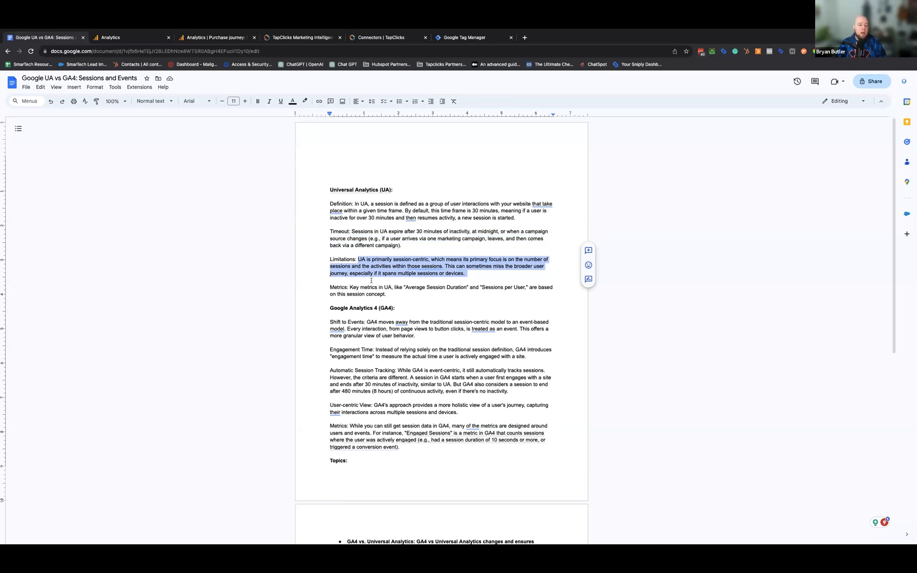
pyautogui.moveTo(350, 288); pyautogui.dragTo(528, 294)
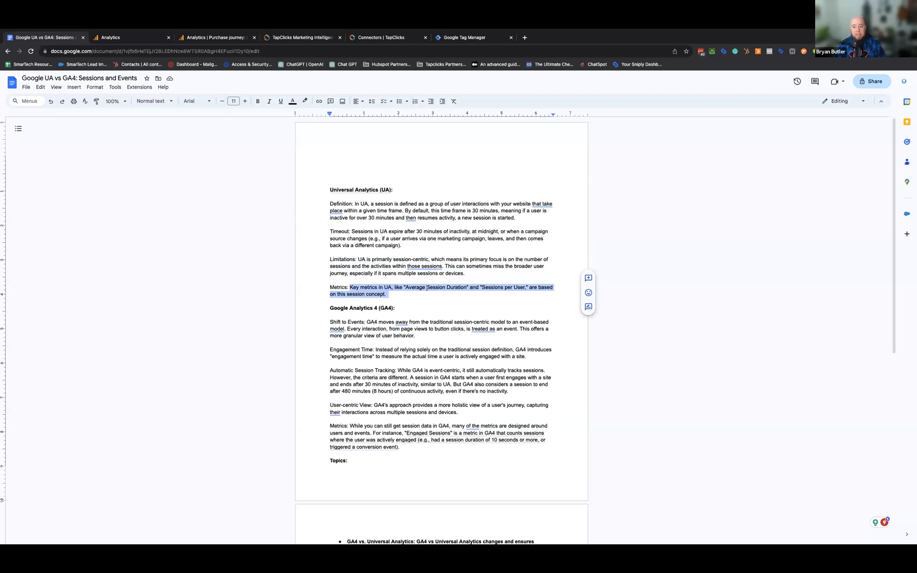
pyautogui.click(403, 290)
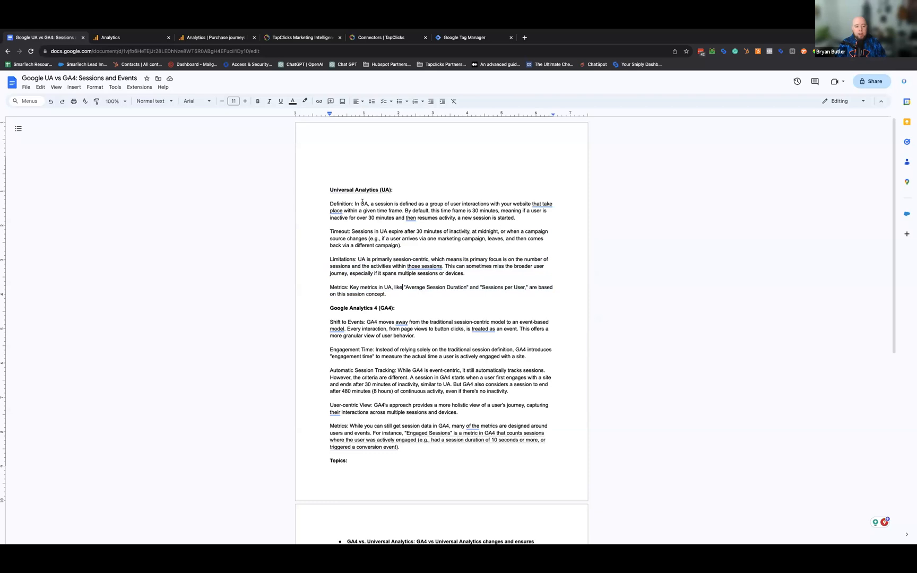
pyautogui.click(531, 217)
# Step: Highlight the Shift to Events paragraph under the Google Analytics 4 (GA4) heading
pyautogui.scroll(-2, 397, 325)
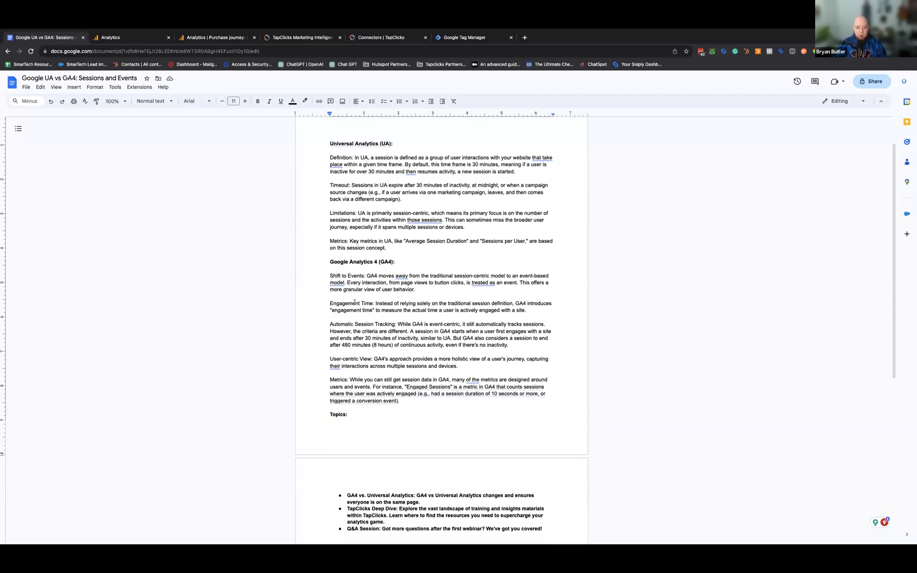
pyautogui.scroll(2, 339, 313)
pyautogui.moveTo(330, 320); pyautogui.dragTo(428, 333)
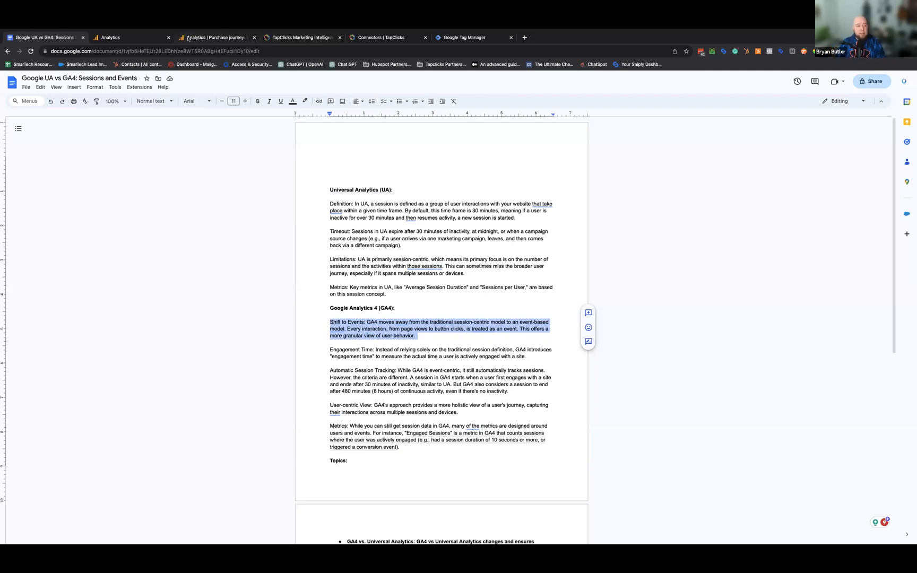
# Step: Switch to Google Analytics and view the Life cycle collection's customization page from the Library, returning to the Library without changes
pyautogui.click(215, 37)
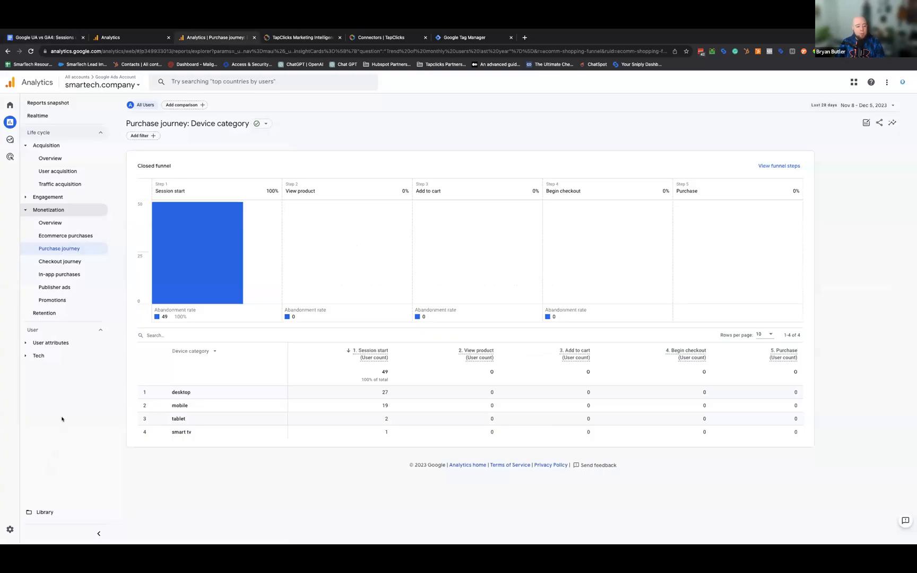
pyautogui.click(47, 513)
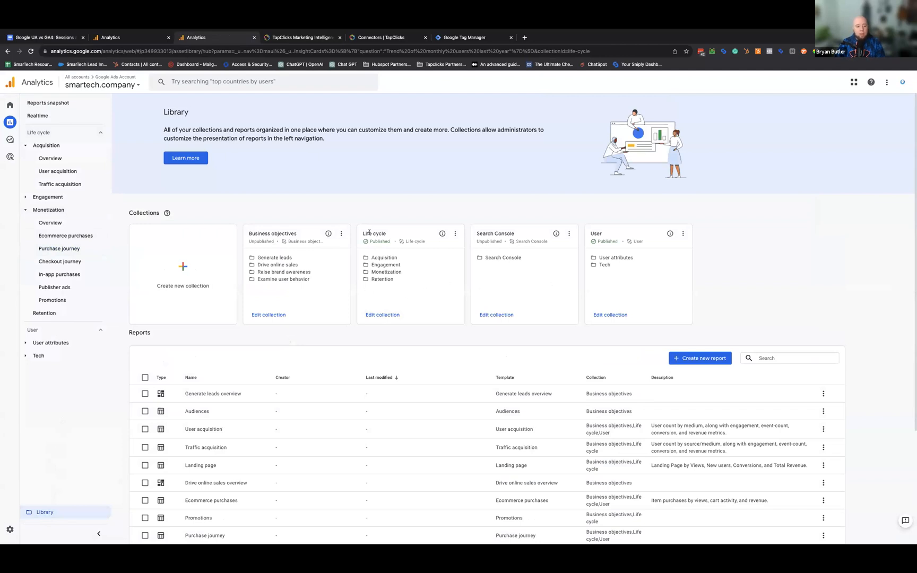
pyautogui.click(378, 315)
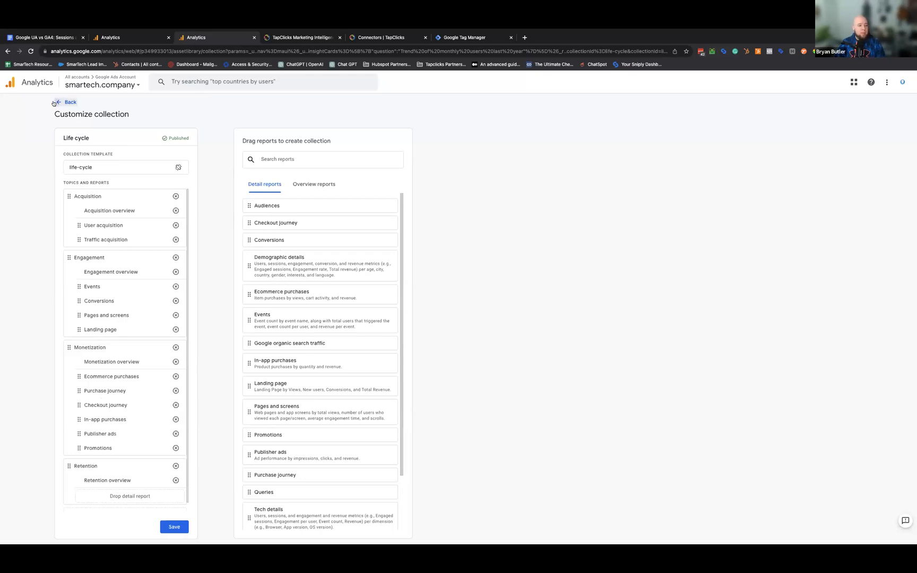
pyautogui.click(67, 102)
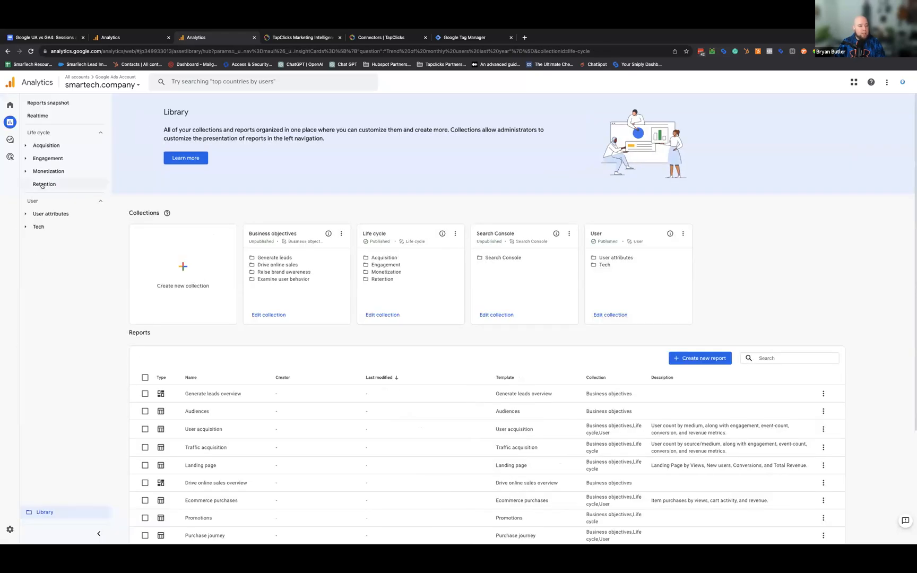
# Step: View the Checkout journey and Purchase journey reports under Monetization and the Events report under Engagement
pyautogui.click(58, 220)
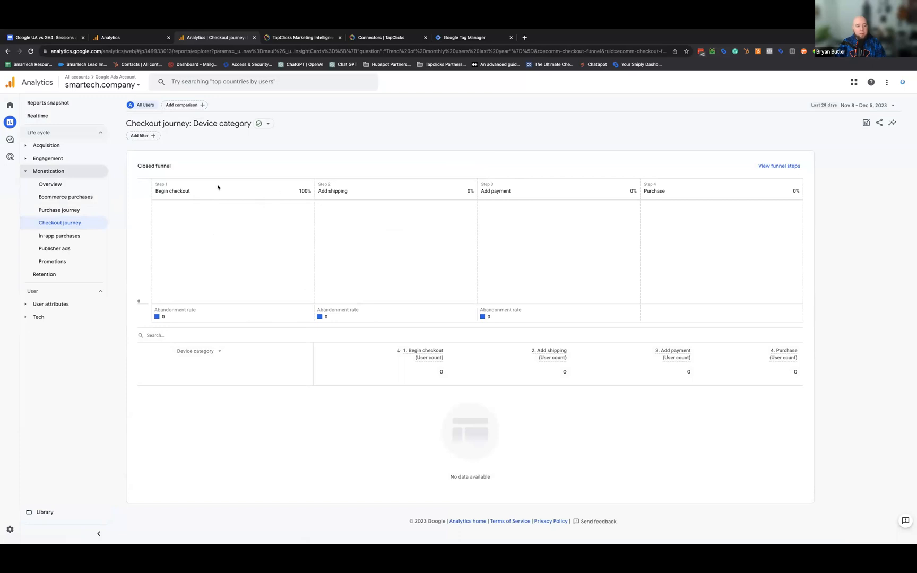
pyautogui.click(57, 212)
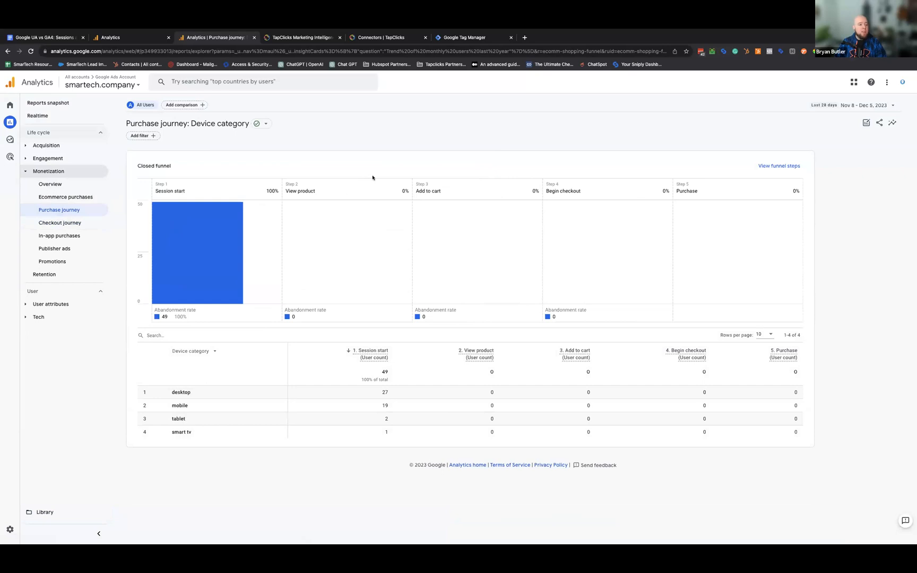
pyautogui.click(66, 161)
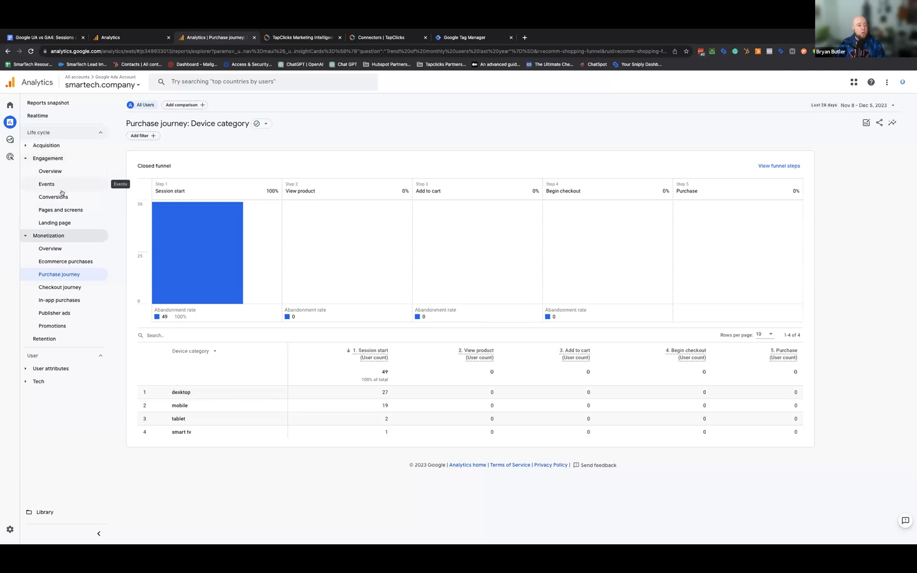
pyautogui.click(56, 185)
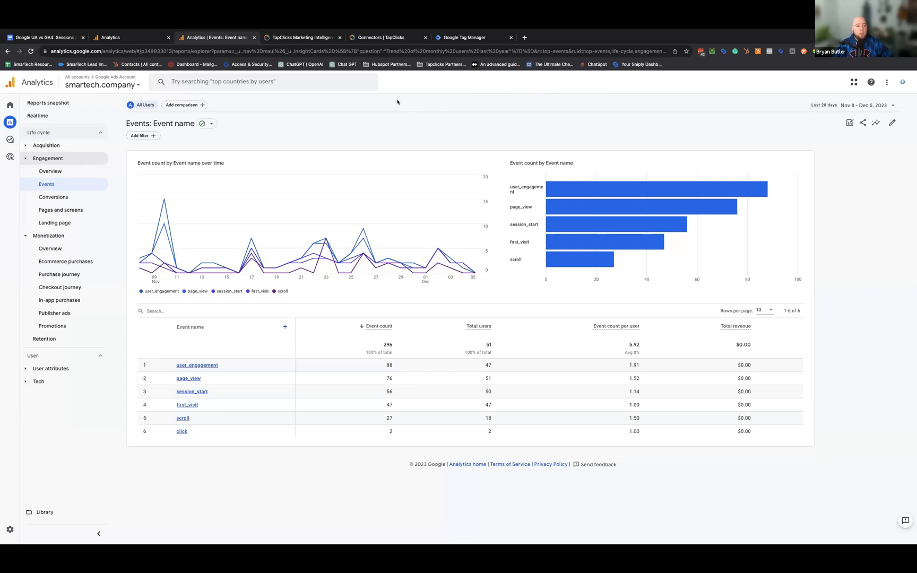
# Step: Switch to Google Tag Manager and view the Google Analytics tag types available for the untitled tag, leaving Google Tag selected
pyautogui.click(478, 33)
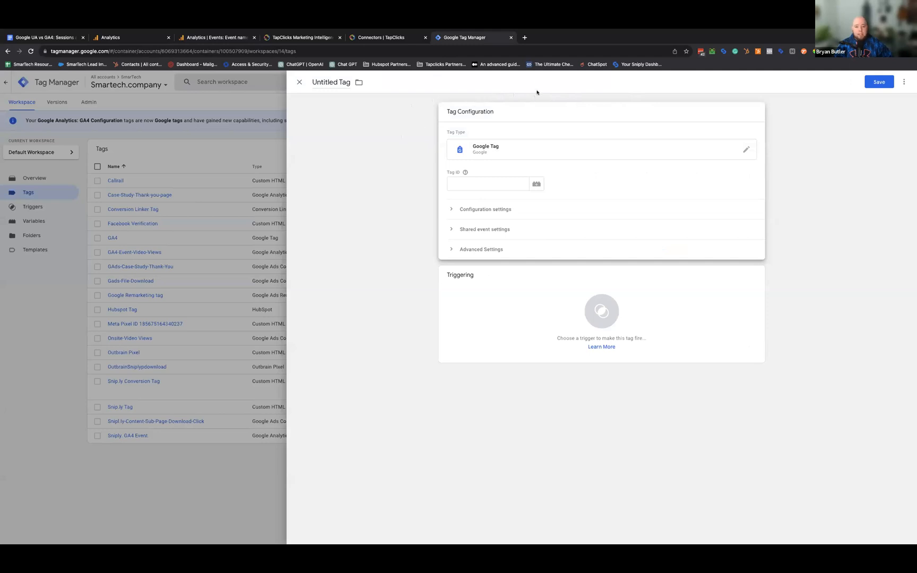
pyautogui.click(502, 154)
pyautogui.click(682, 153)
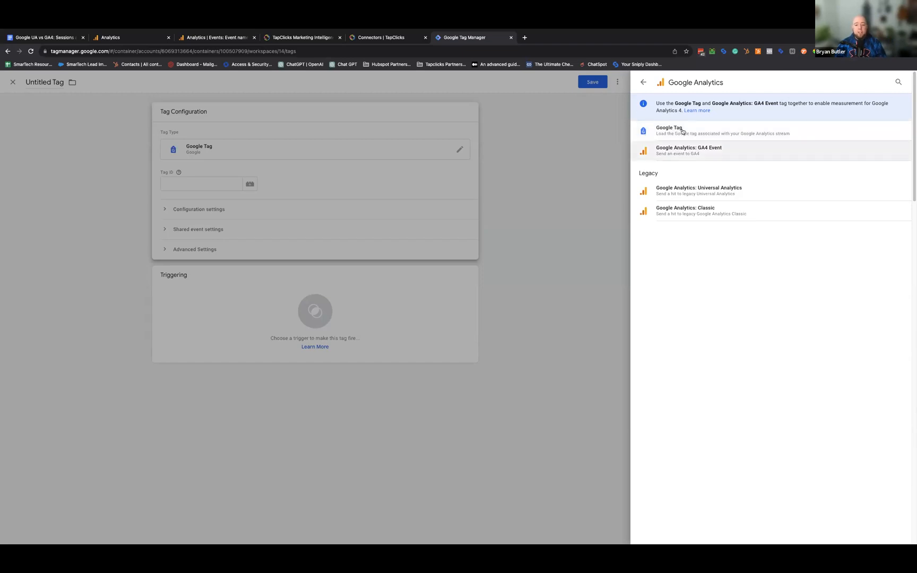
pyautogui.click(609, 120)
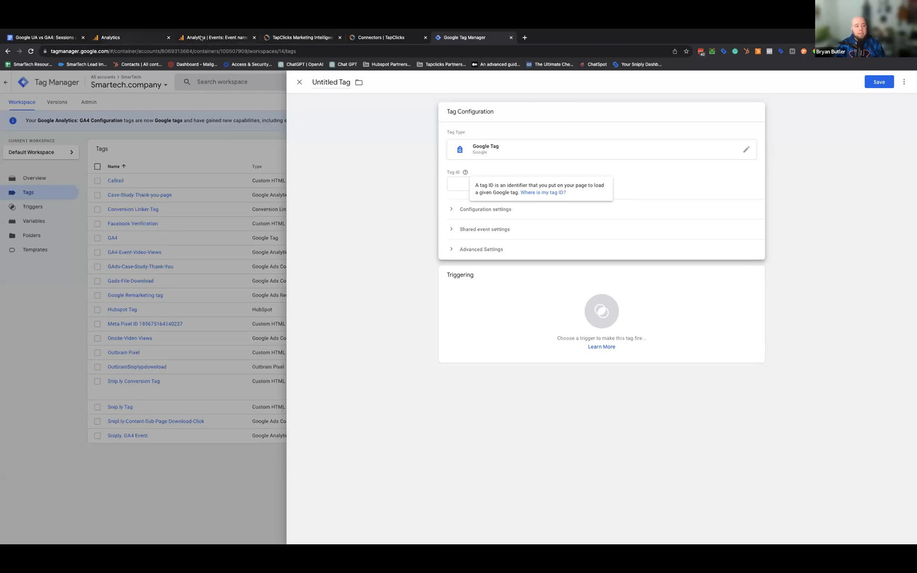
# Step: Switch to the Google Analytics Admin page and view the smartech.company web stream's details and Google tag settings
pyautogui.click(123, 38)
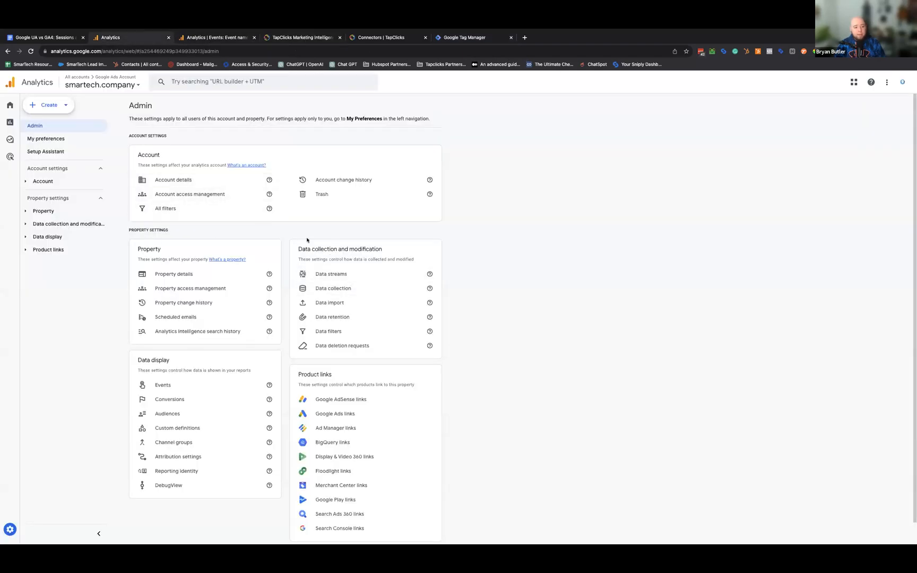
pyautogui.click(331, 273)
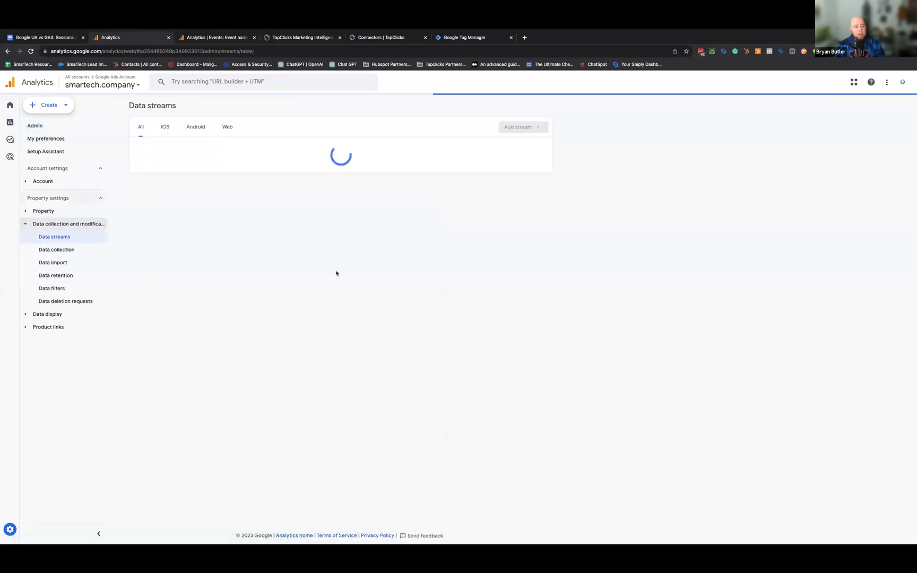
pyautogui.click(466, 148)
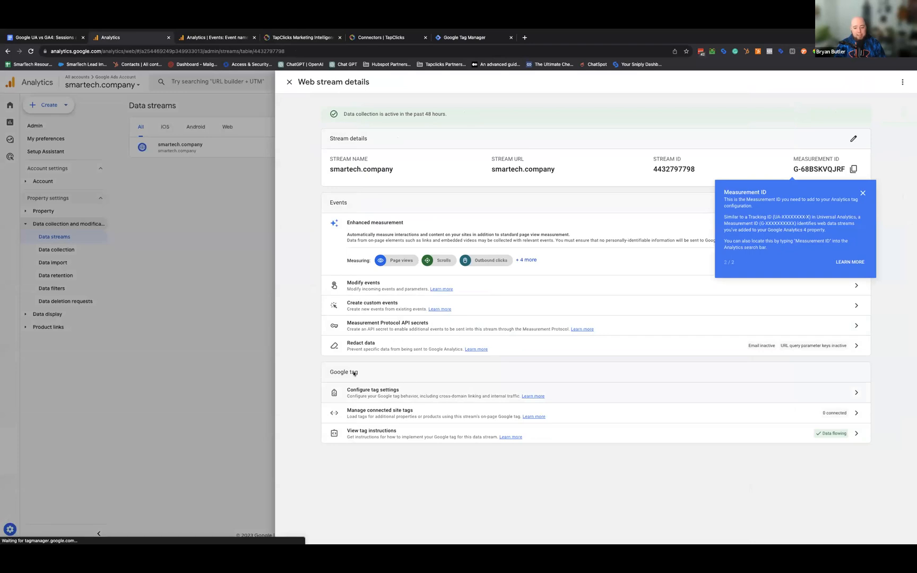
pyautogui.click(367, 391)
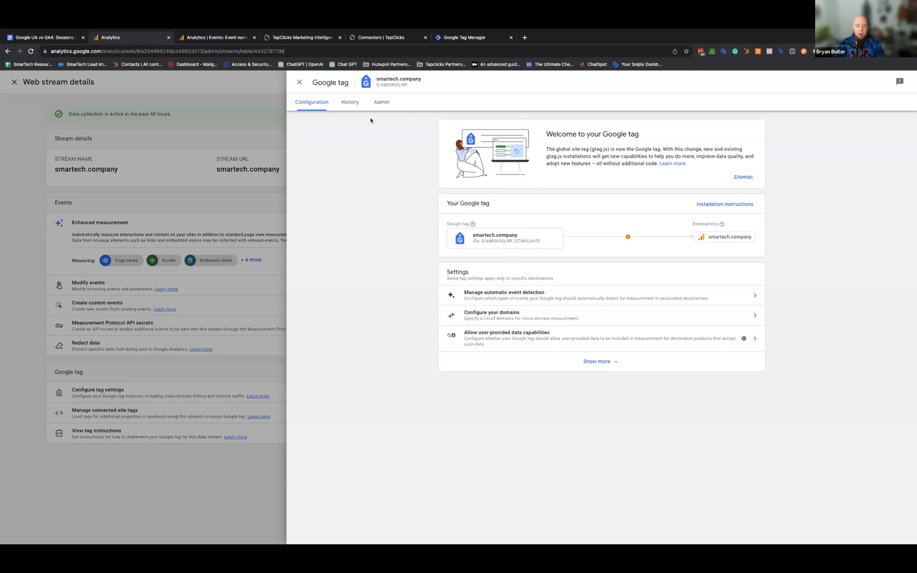
pyautogui.click(300, 83)
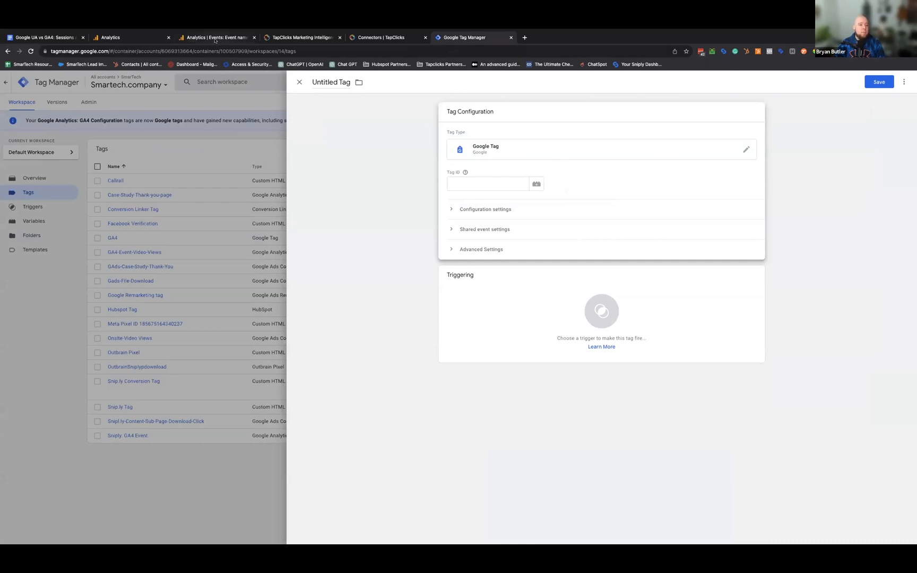
# Step: Switch back to the Google Docs notes and highlight the Automatic Session Tracking paragraph under Google Analytics 4
pyautogui.click(72, 39)
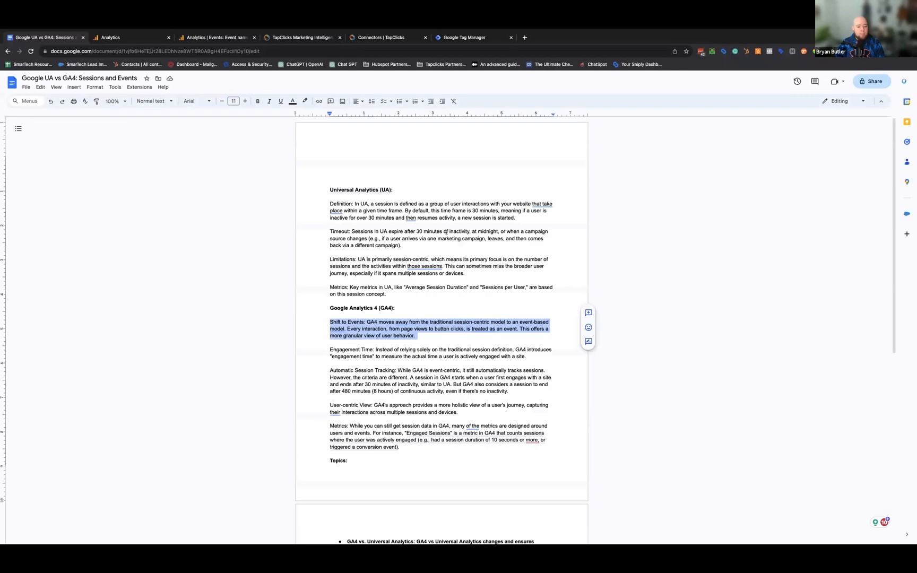
pyautogui.scroll(-2, 505, 313)
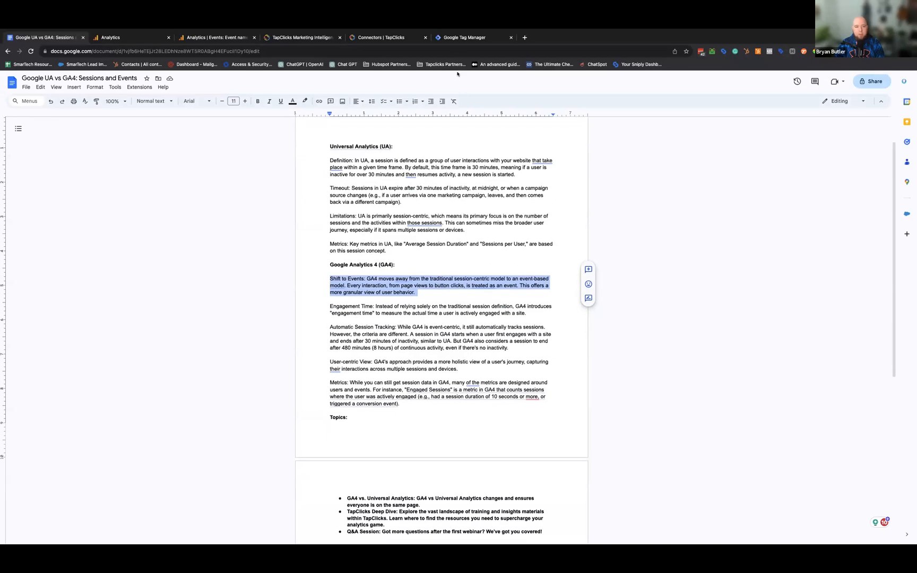
pyautogui.click(458, 38)
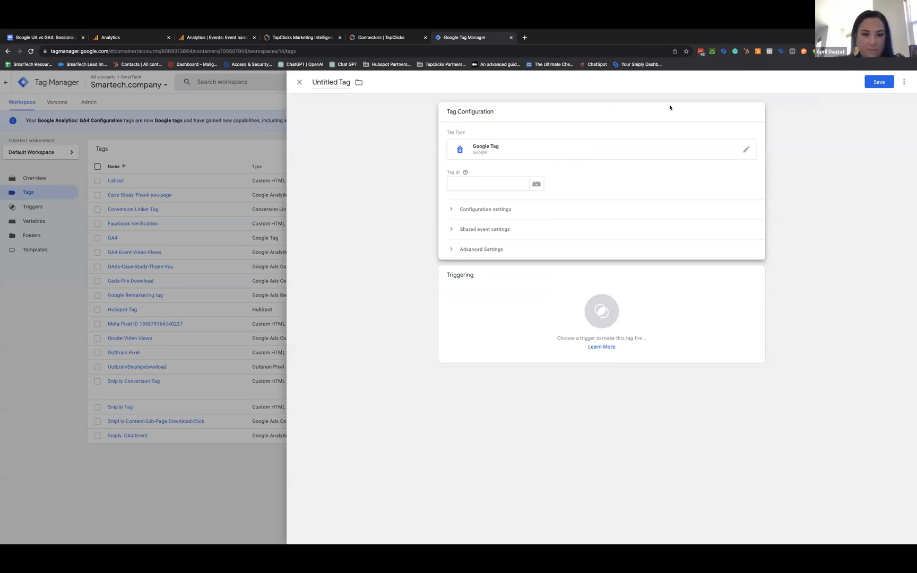
pyautogui.click(57, 39)
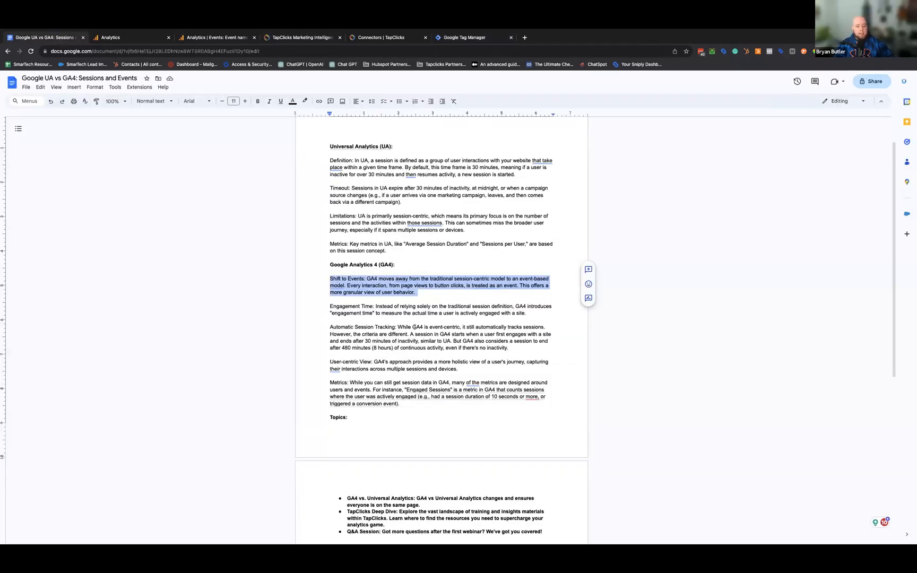
pyautogui.moveTo(329, 326); pyautogui.dragTo(514, 346)
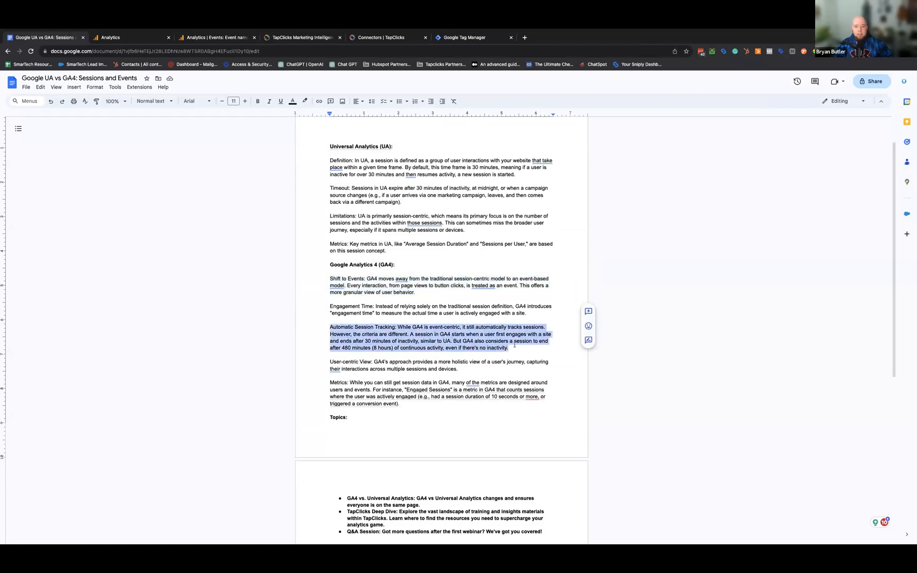
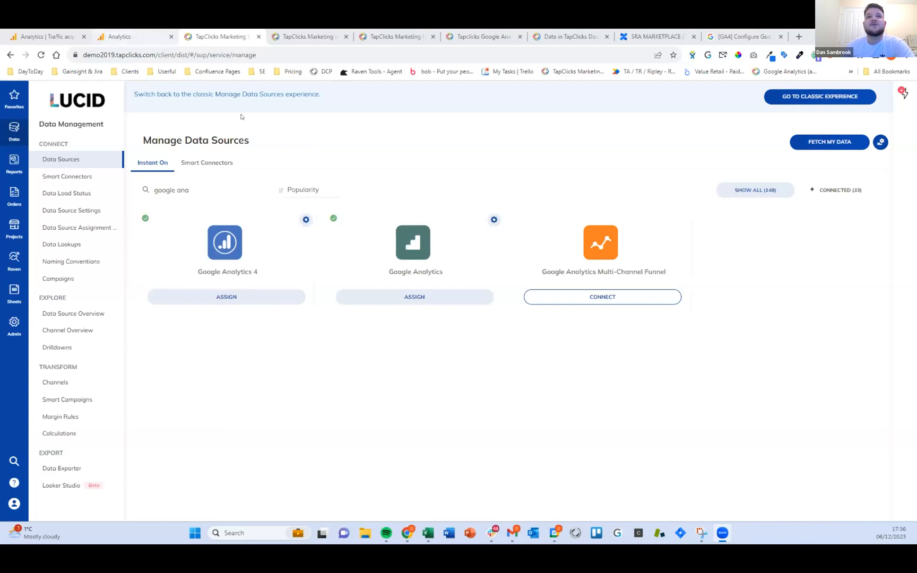
# Step: Switch to Google Analytics and view the Traffic acquisition report and report navigation of the Marketing Site - GA4 property
pyautogui.click(126, 36)
pyautogui.click(46, 36)
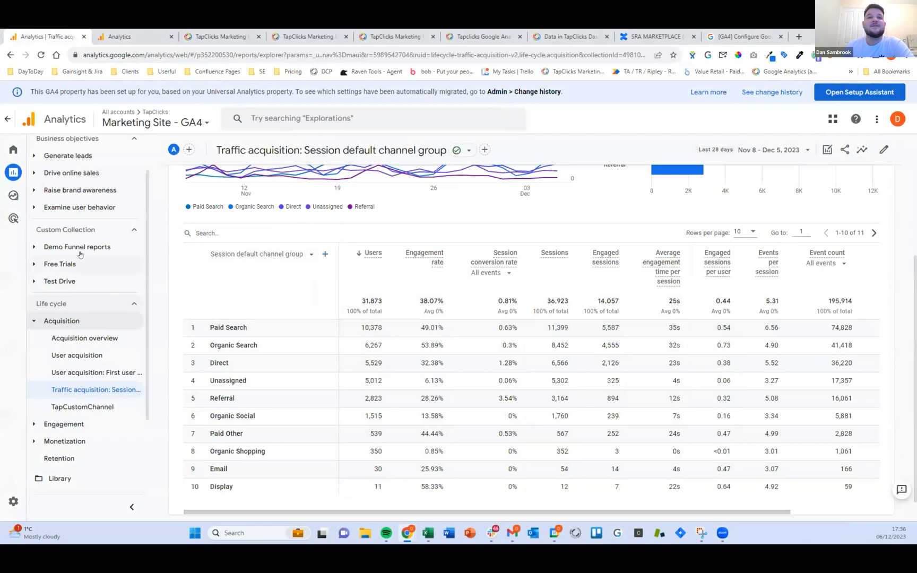
pyautogui.scroll(1, 80, 256)
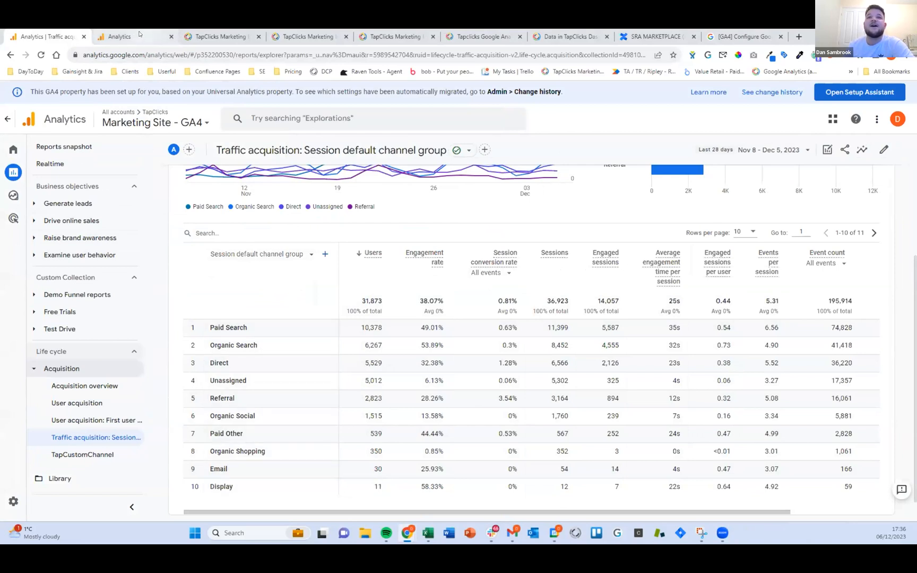
# Step: Switch to TapClicks and view the Day section of the GA - Test dashboard
pyautogui.click(207, 39)
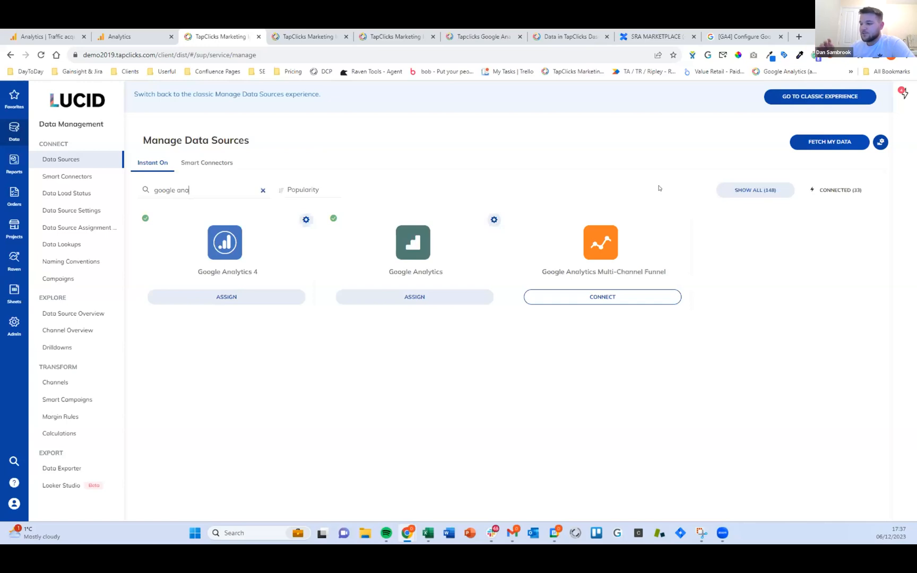
pyautogui.click(14, 164)
pyautogui.click(310, 36)
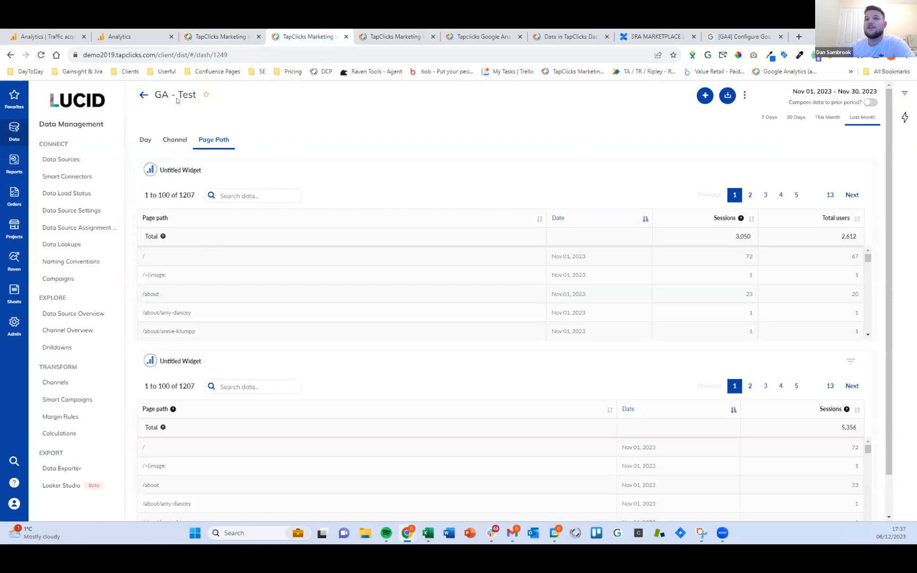
pyautogui.click(144, 142)
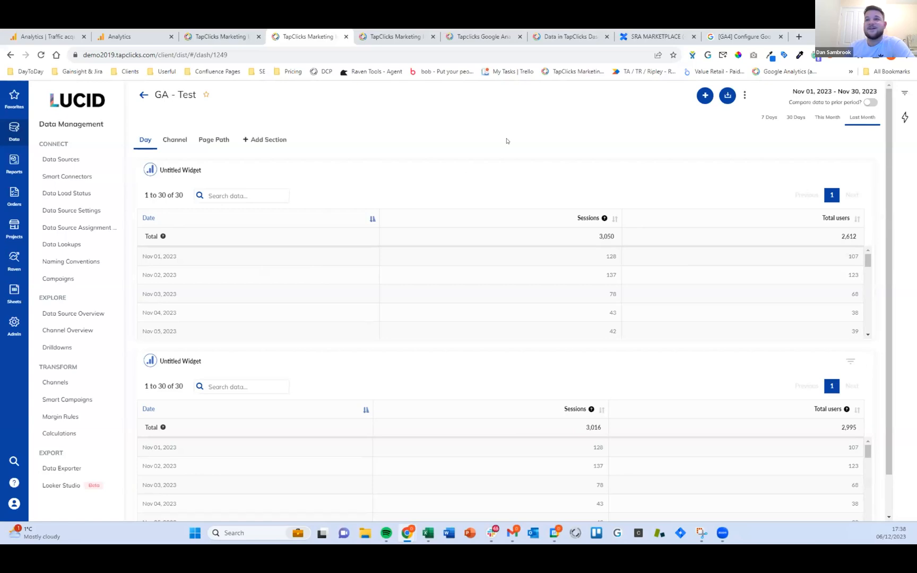
# Step: Compare the Total users totals of the two date widgets in the dashboard's Day section
pyautogui.scroll(-1, 181, 165)
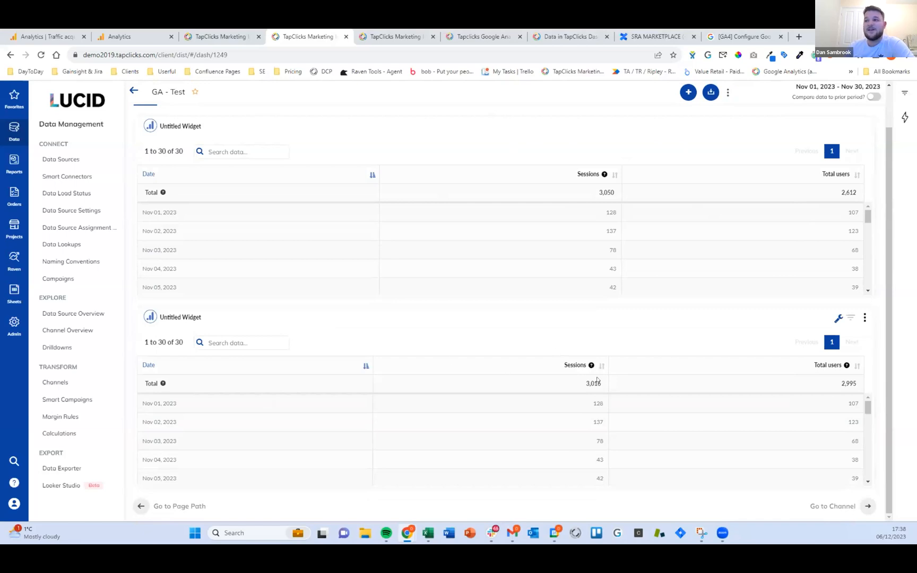
pyautogui.moveTo(823, 388); pyautogui.dragTo(855, 386)
pyautogui.moveTo(859, 194); pyautogui.dragTo(843, 202)
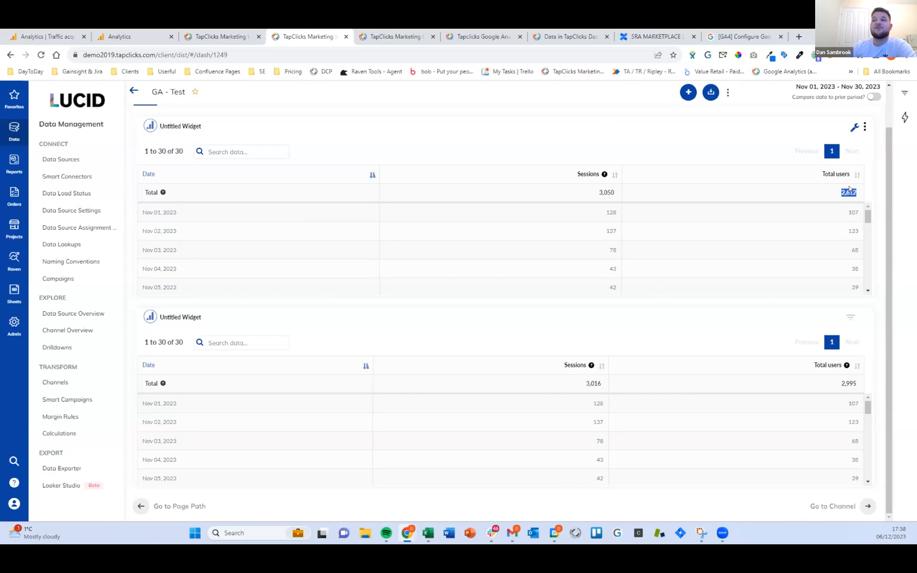
pyautogui.moveTo(868, 223); pyautogui.dragTo(870, 184)
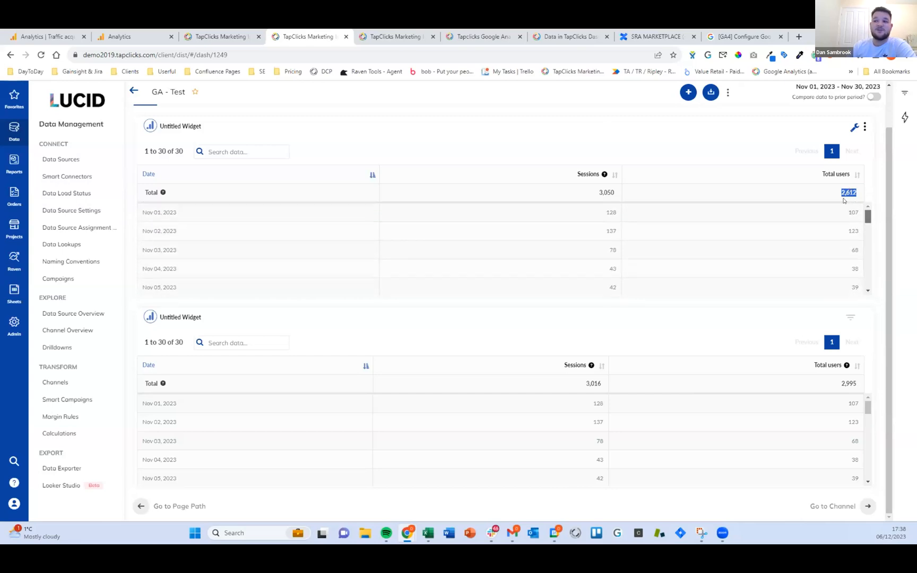
# Step: Switch to the GA - Test workbook in Excel and highlight the Live Connector and Stored Connector columns on the Daily Breakdown sheet
pyautogui.click(428, 533)
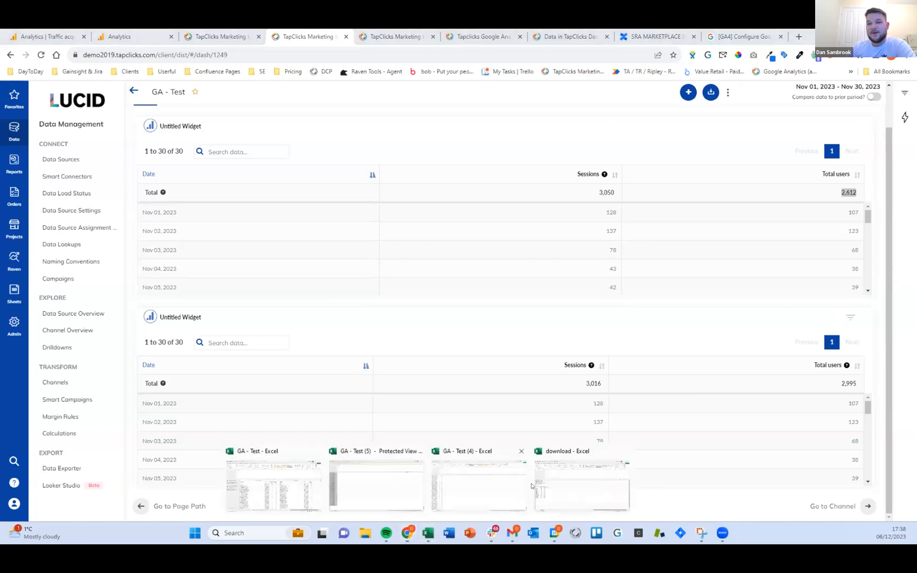
pyautogui.click(284, 485)
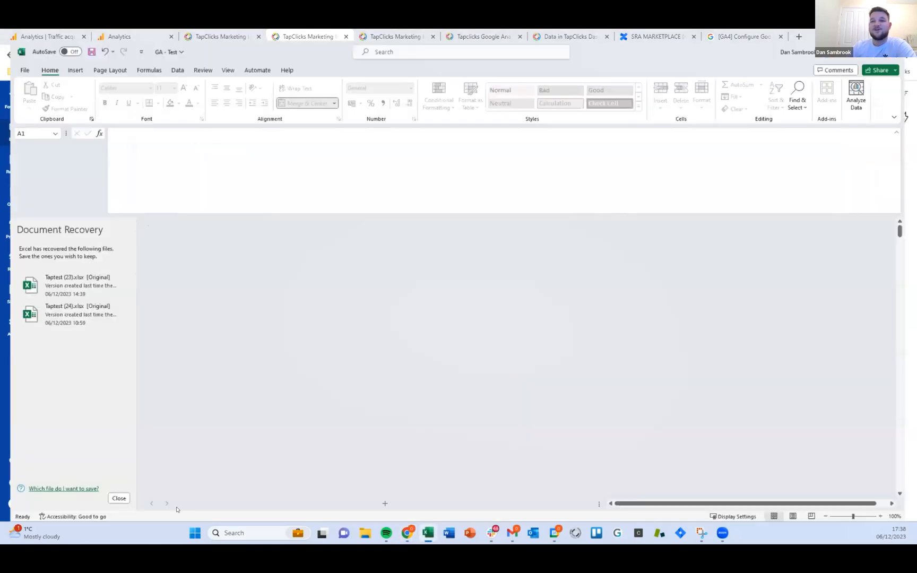
pyautogui.click(215, 502)
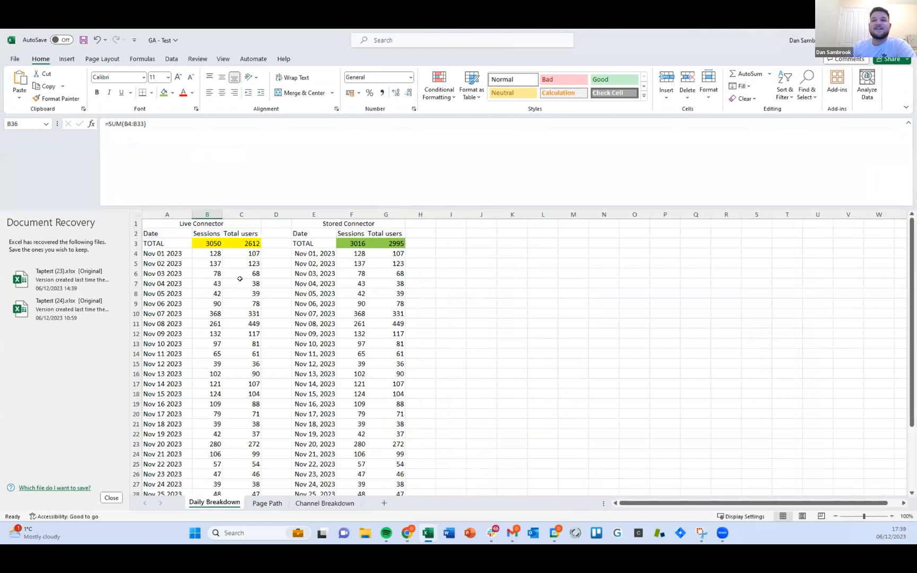
pyautogui.moveTo(185, 215); pyautogui.dragTo(241, 214)
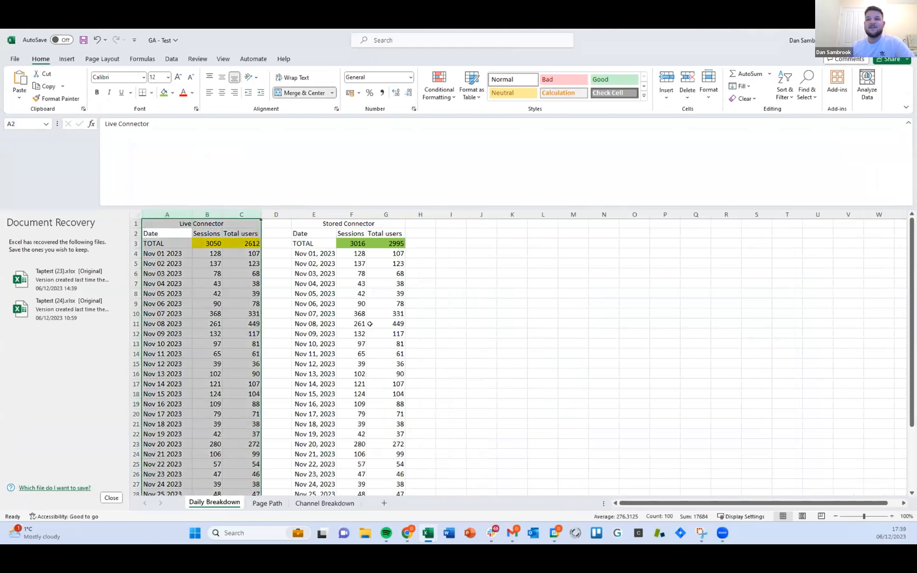
pyautogui.keyDown('ctrl'); pyautogui.scroll(2, 370, 324); pyautogui.keyUp('ctrl')
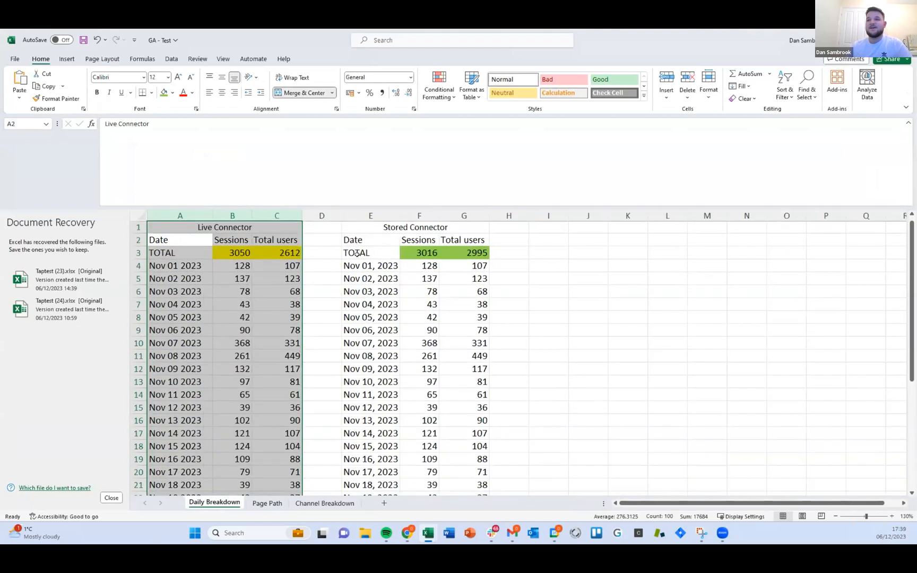
pyautogui.moveTo(477, 216); pyautogui.dragTo(476, 216)
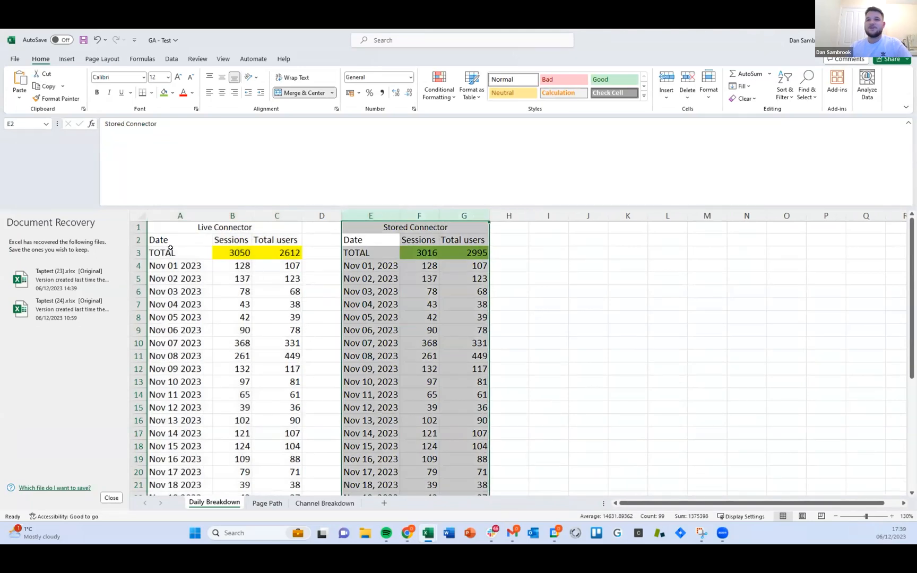
# Step: Highlight the TOTAL row of the Live Connector and Stored Connector tables, then the Stored Connector columns
pyautogui.moveTo(168, 250); pyautogui.dragTo(287, 253)
pyautogui.moveTo(355, 252); pyautogui.dragTo(467, 254)
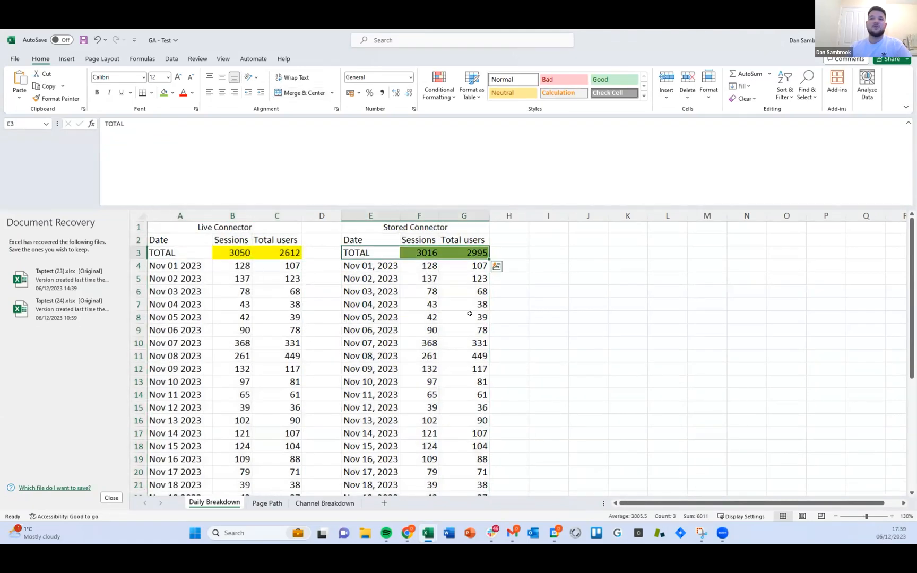
pyautogui.click(483, 216)
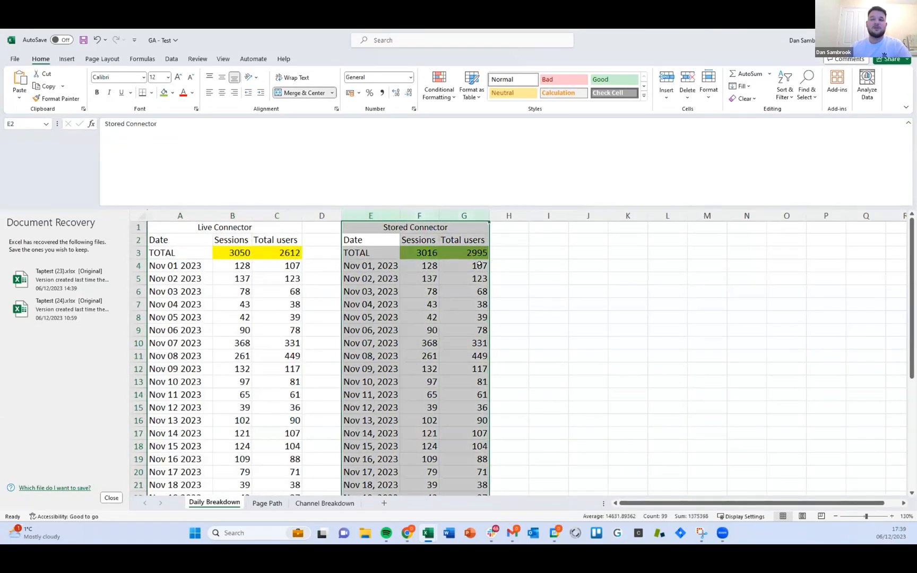
# Step: Go to the Total Summed row below the daily data and highlight the summed Sessions and Total users for both connectors
pyautogui.click(285, 267)
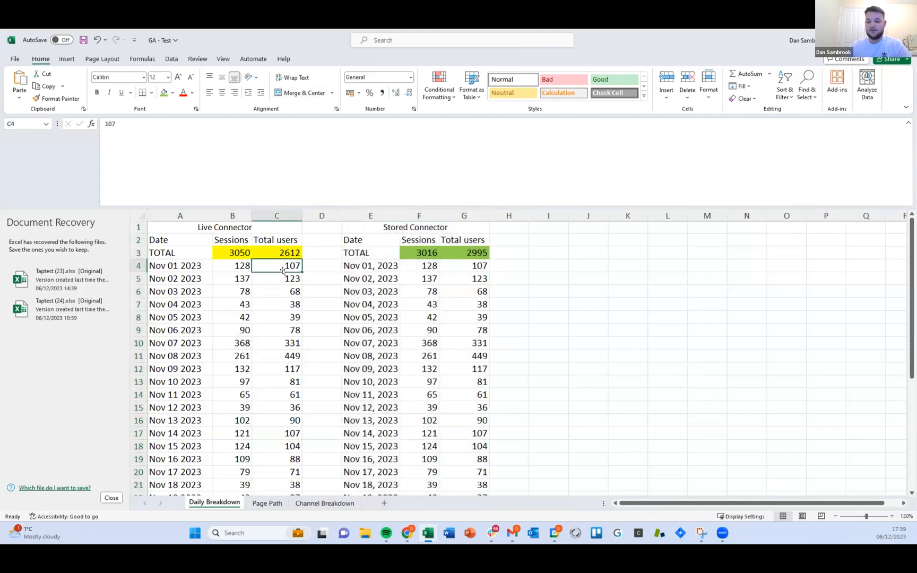
pyautogui.hotkey('ctrl', 'Down')
pyautogui.hotkey('ctrl', 'Down')
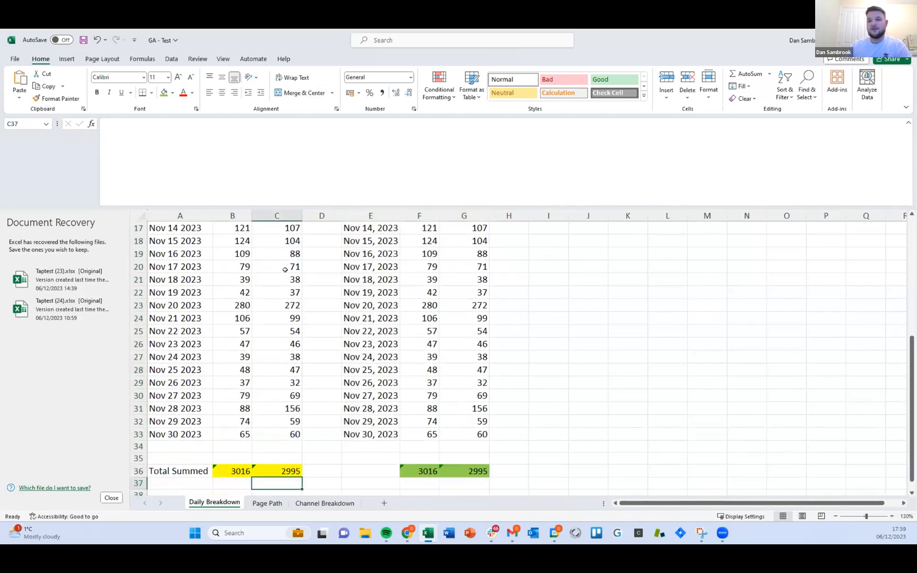
pyautogui.scroll(-1, 287, 274)
pyautogui.scroll(-1, 287, 274)
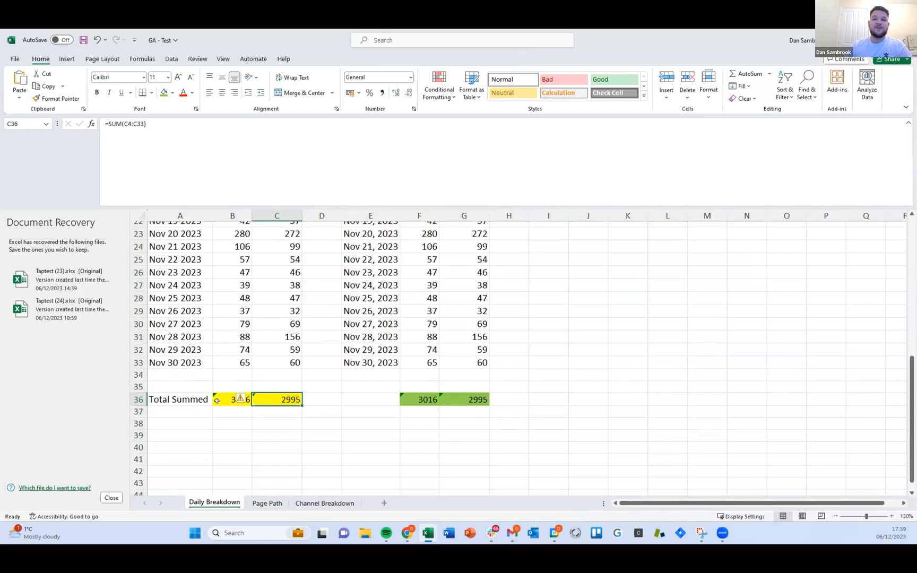
pyautogui.moveTo(178, 399); pyautogui.dragTo(282, 400)
pyautogui.moveTo(418, 399); pyautogui.dragTo(466, 399)
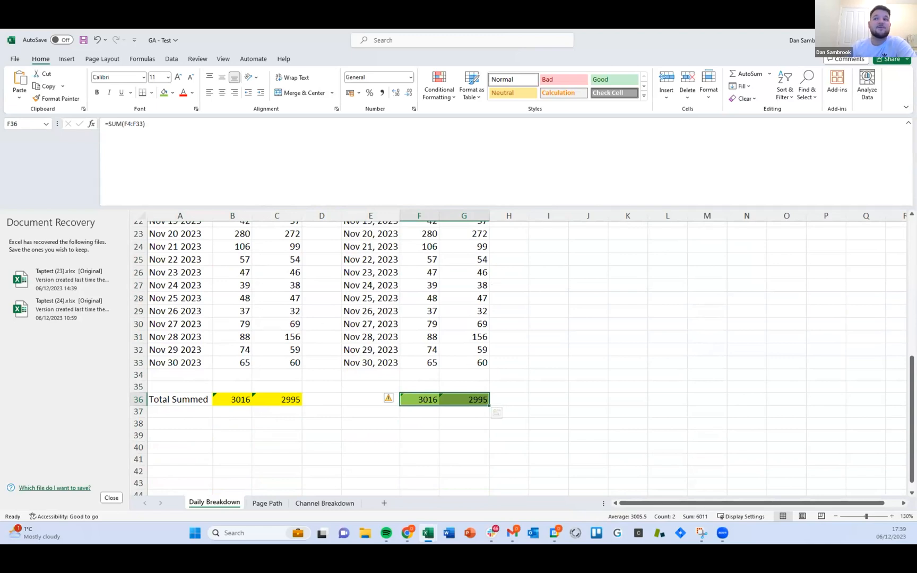
# Step: Switch back to the browser, glance at the Google Analytics Traffic acquisition report, and return to the TapClicks GA - Test dashboard
pyautogui.hotkey('alt', 'Tab')
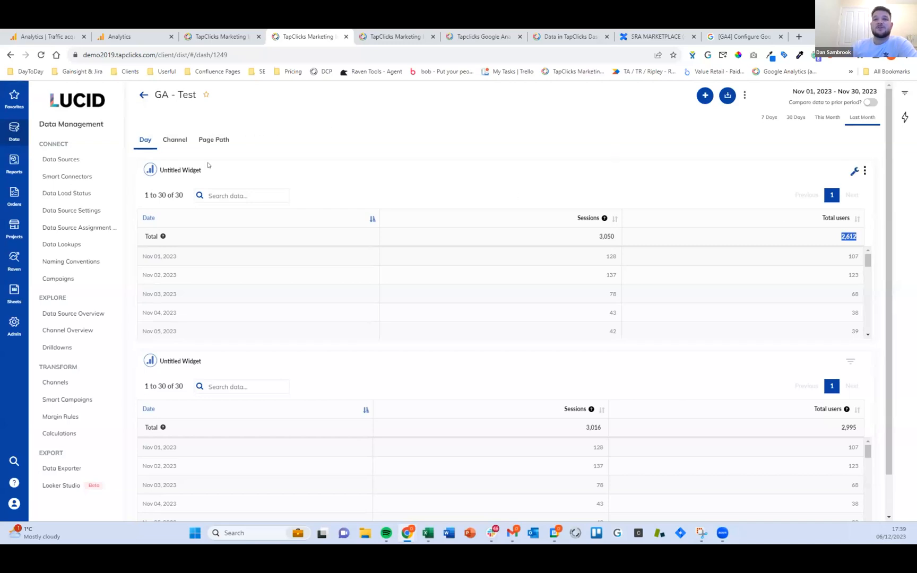
pyautogui.click(118, 36)
pyautogui.click(48, 36)
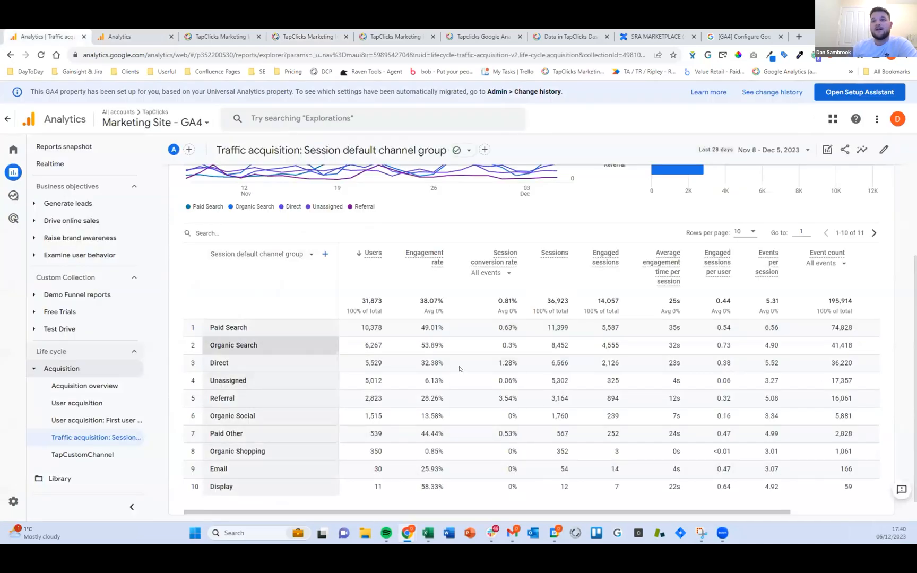
pyautogui.click(223, 36)
pyautogui.click(313, 36)
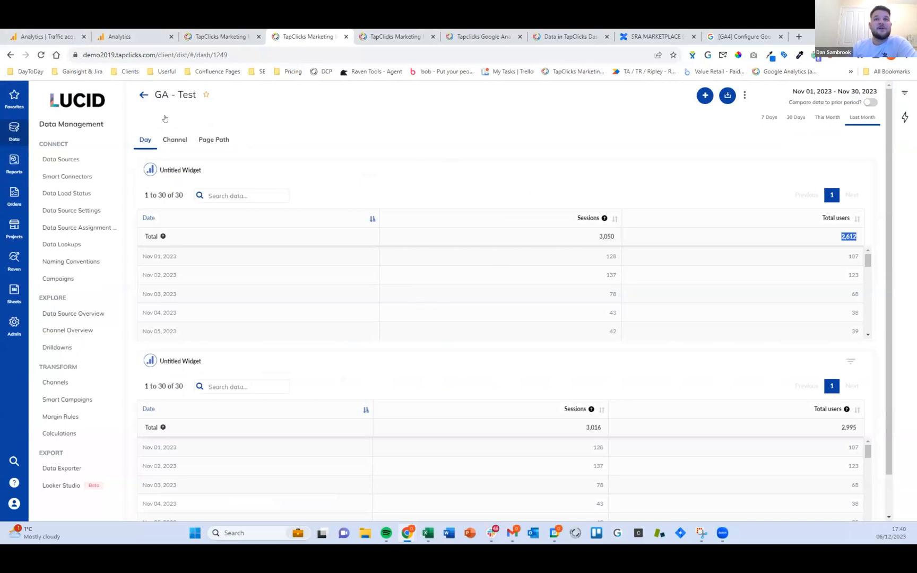
# Step: Switch to the Google Analytics Traffic acquisition report and highlight the Users total and the Paid Search and Organic Search channel rows
pyautogui.click(71, 33)
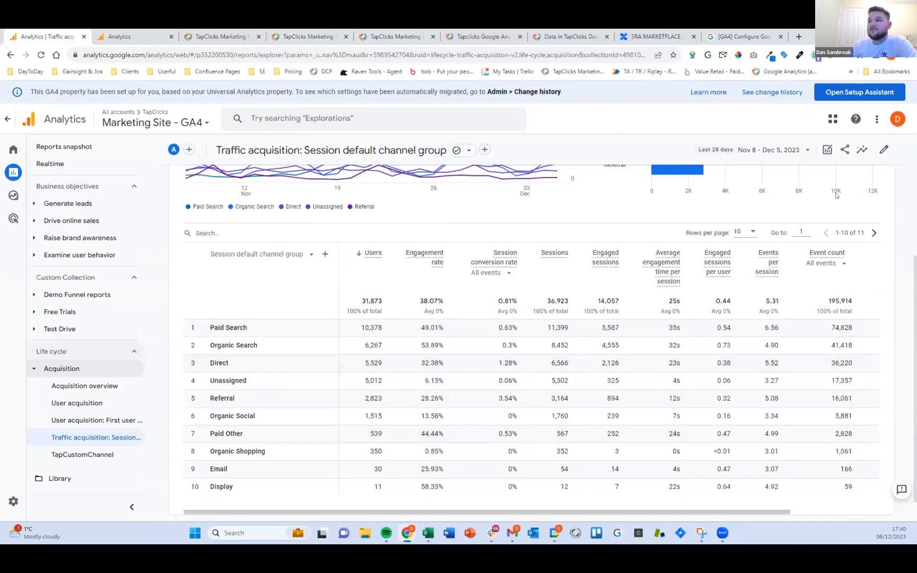
pyautogui.scroll(1, 900, 260)
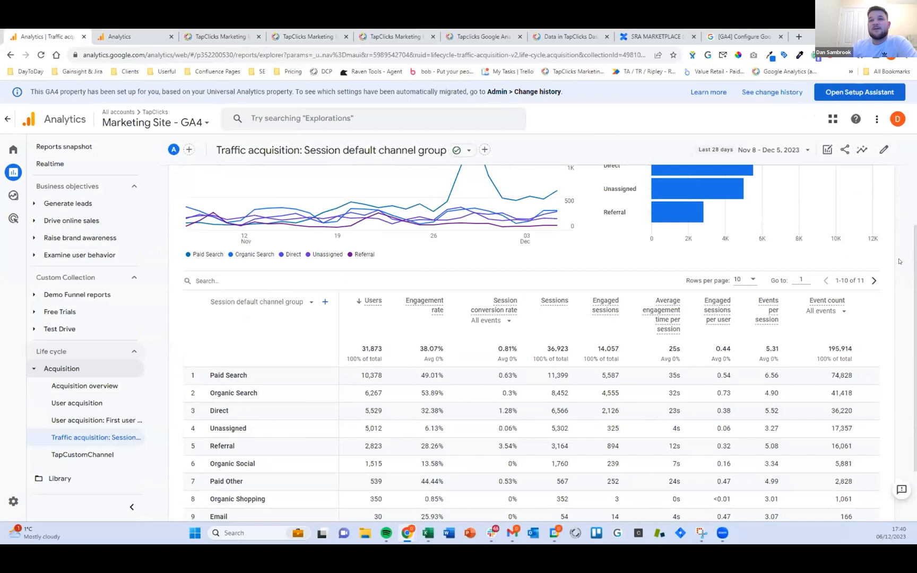
pyautogui.scroll(-2, 900, 261)
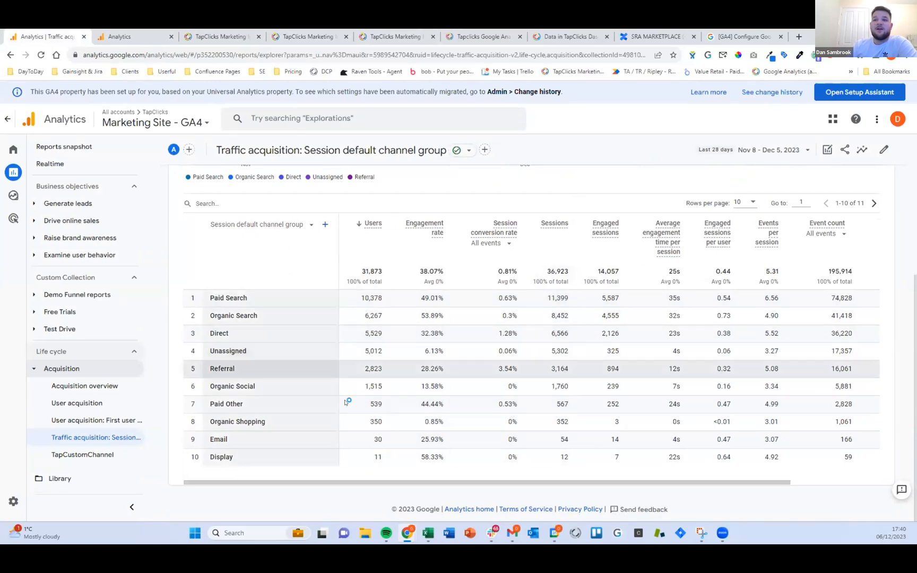
pyautogui.doubleClick(372, 271)
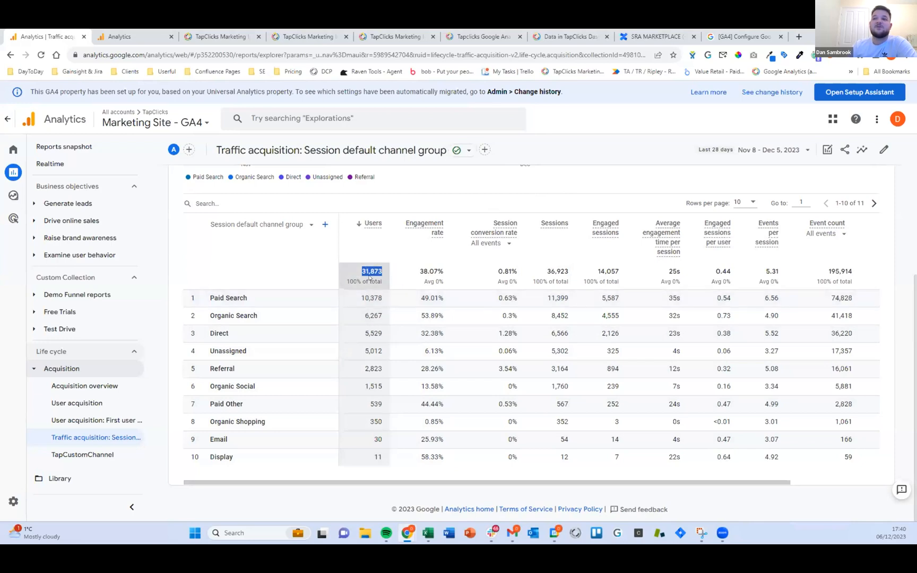
pyautogui.click(253, 300)
pyautogui.tripleClick(253, 300)
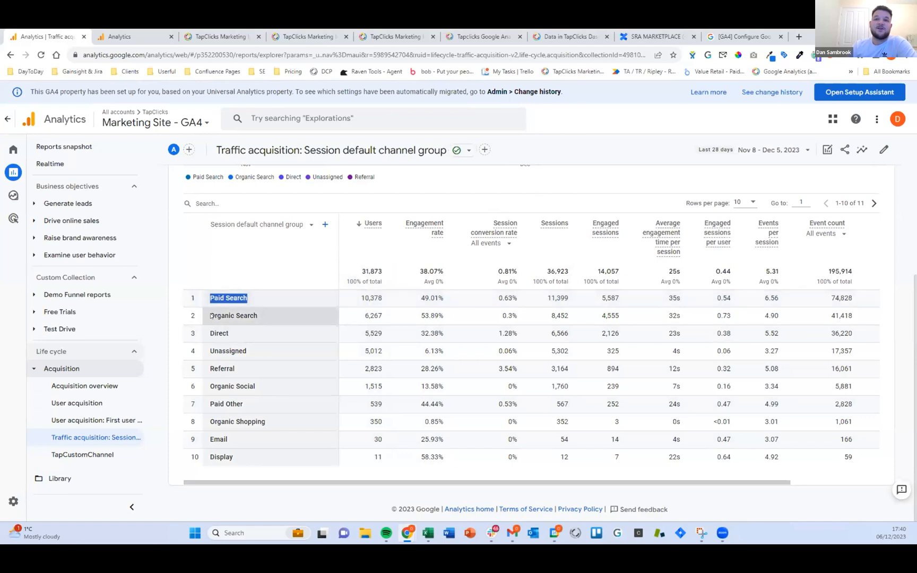
pyautogui.tripleClick(211, 316)
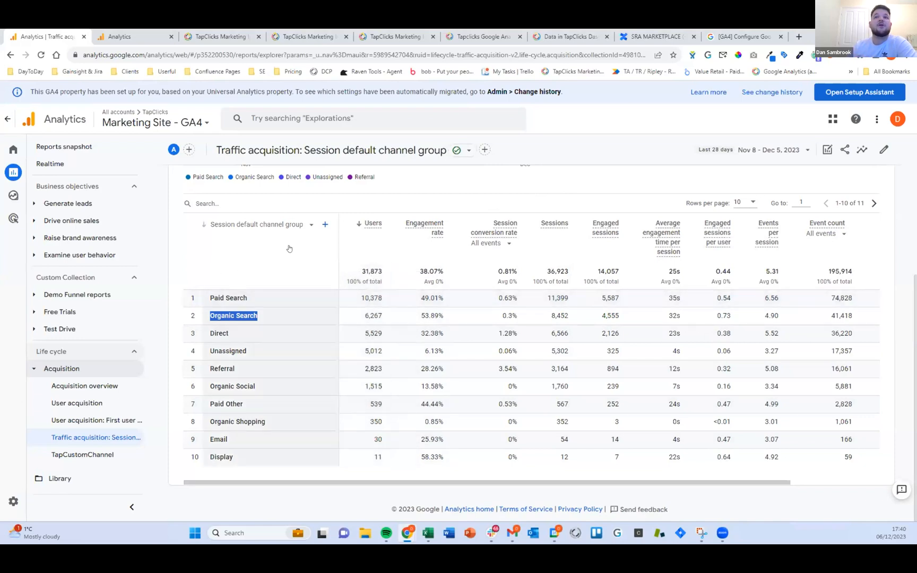
# Step: Switch to the TapClicks GA - Test dashboard's Page Path section and highlight the second row's page path and date in the first widget
pyautogui.click(222, 37)
pyautogui.click(313, 37)
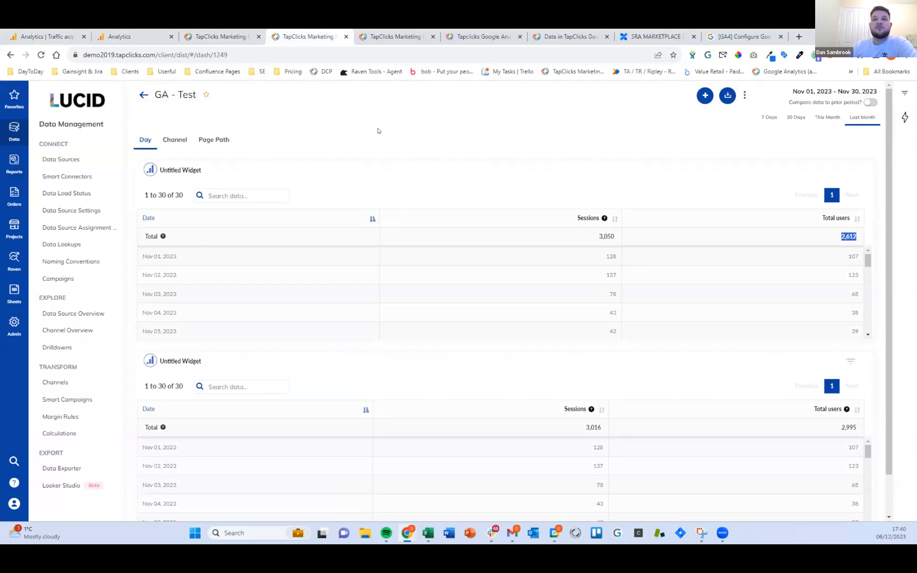
pyautogui.moveTo(277, 142)
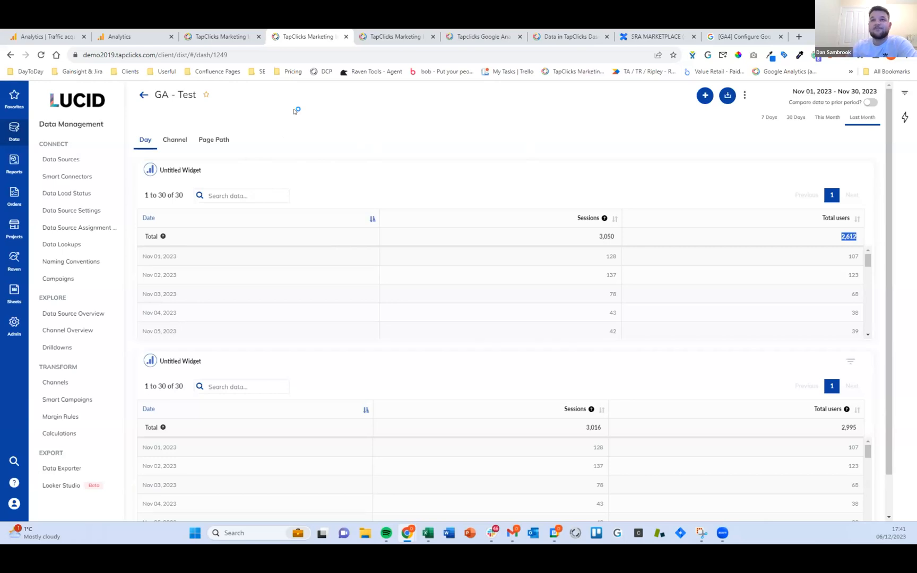
pyautogui.click(214, 141)
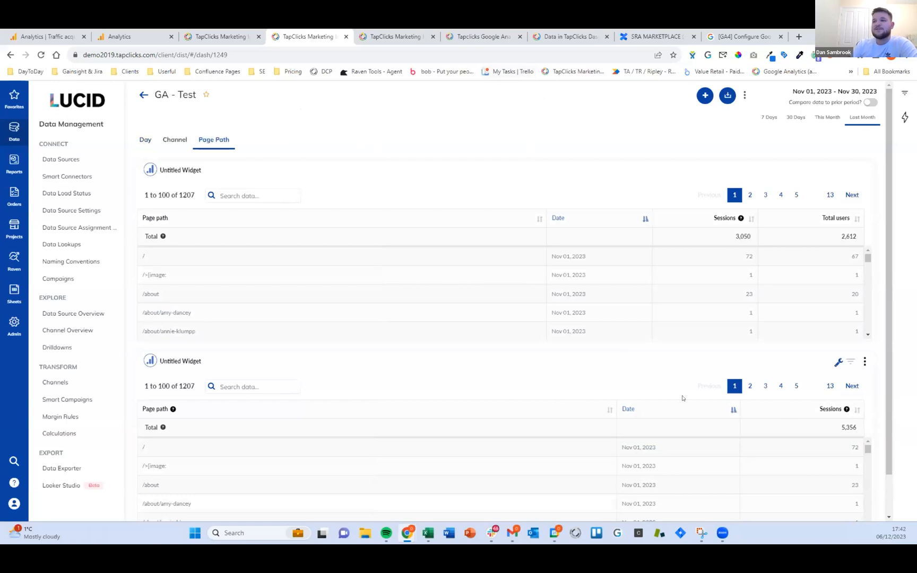
pyautogui.scroll(-1, 889, 296)
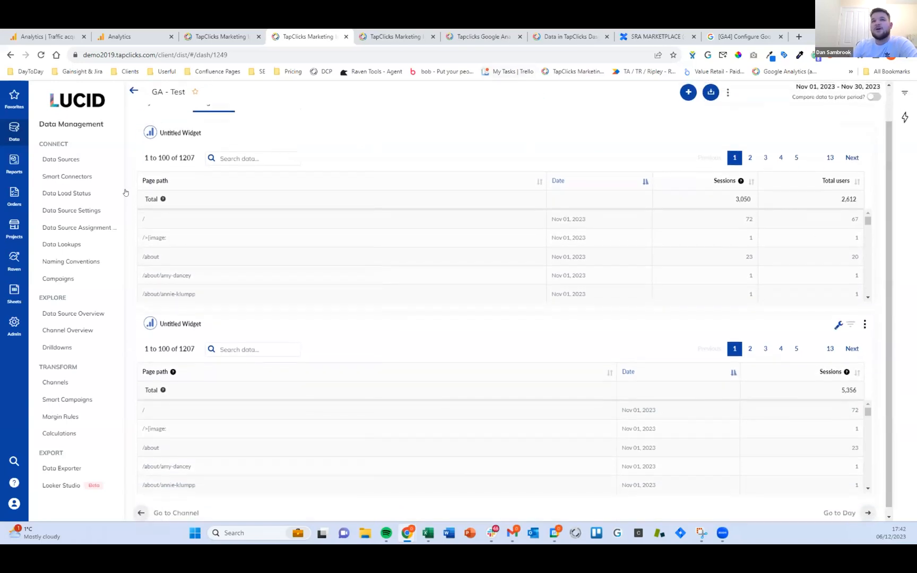
pyautogui.moveTo(172, 239); pyautogui.dragTo(142, 238)
pyautogui.moveTo(587, 238); pyautogui.dragTo(556, 238)
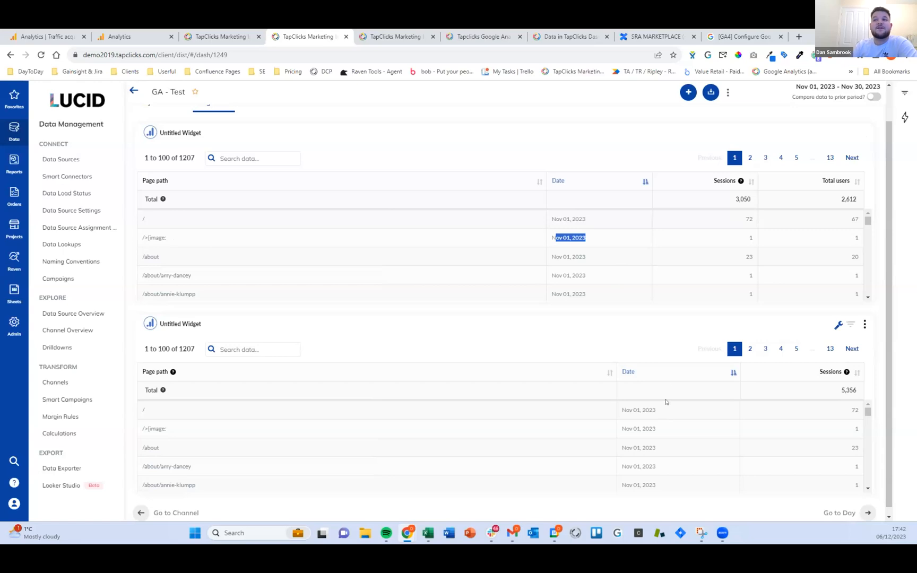
# Step: Compare the row counts of both Page Path widgets and highlight the Sessions total in the first one
pyautogui.click(502, 127)
pyautogui.doubleClick(181, 159)
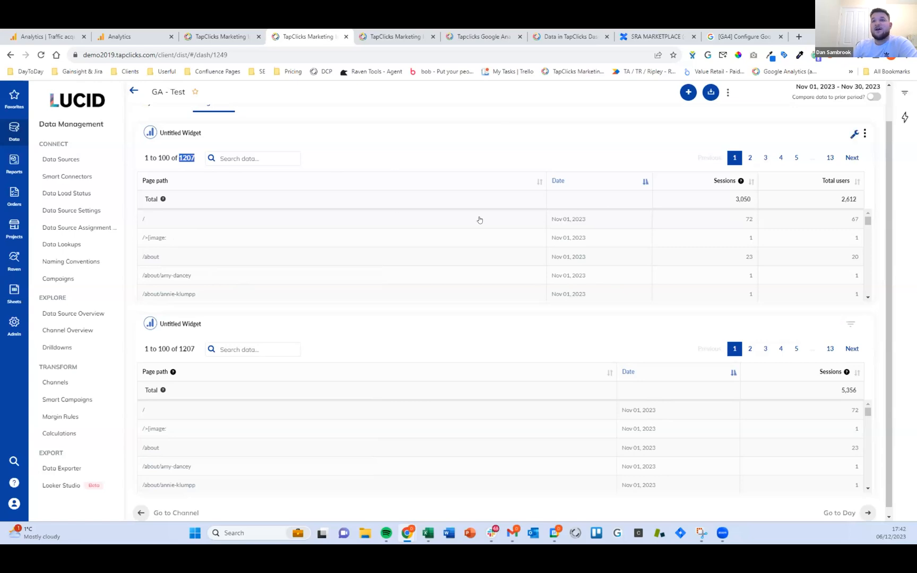
pyautogui.scroll(-1, 302, 379)
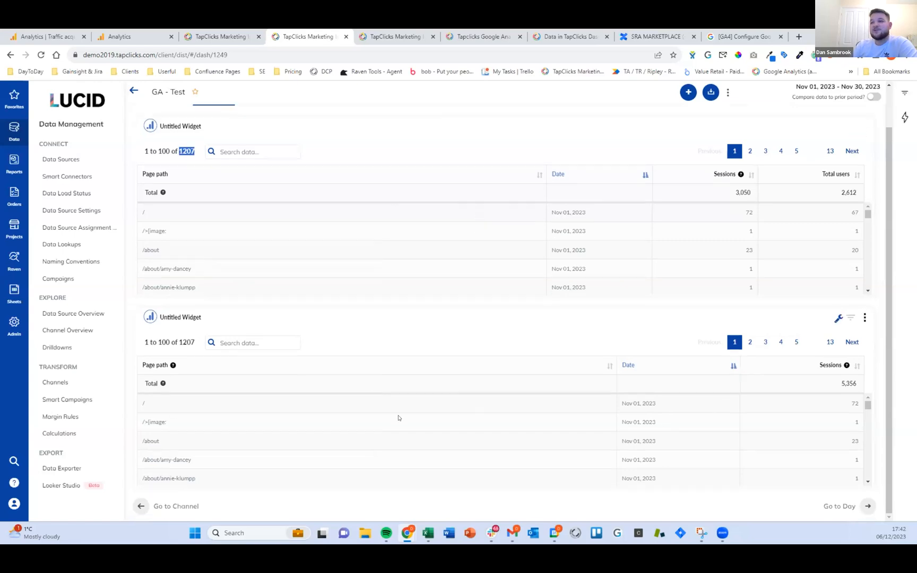
pyautogui.doubleClick(193, 343)
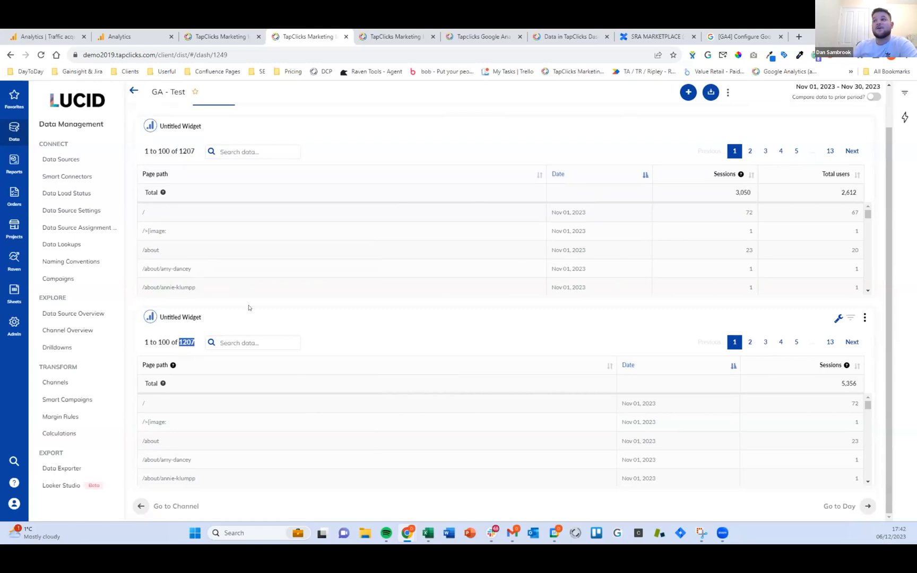
pyautogui.moveTo(752, 193); pyautogui.dragTo(729, 193)
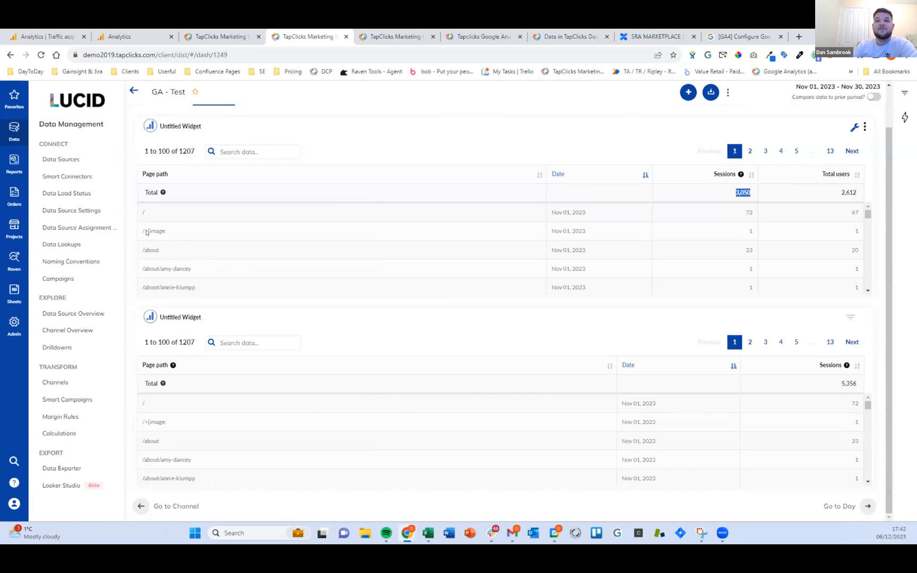
pyautogui.click(884, 228)
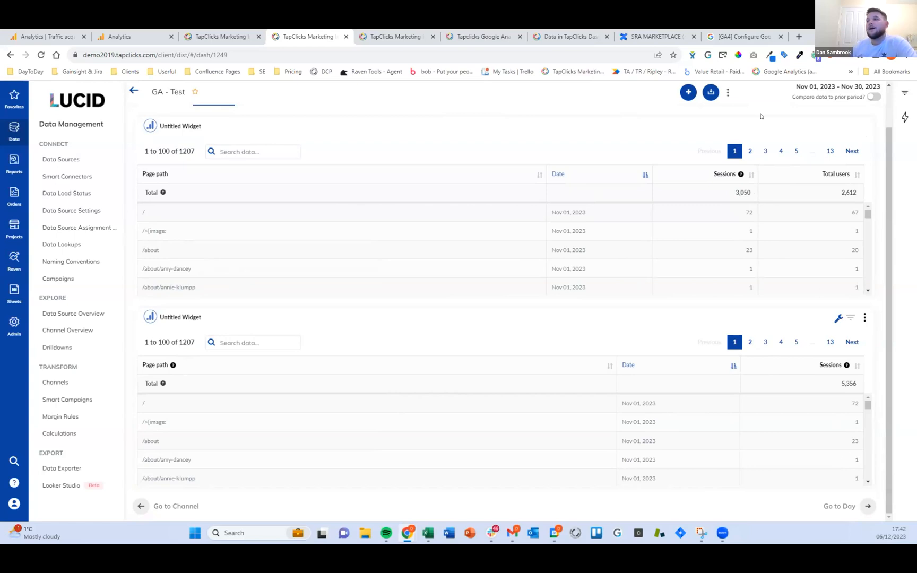
# Step: Review the first Page Path widget's data view, metrics and dimensions in its edit settings, and cancel without saving
pyautogui.click(865, 128)
pyautogui.click(814, 135)
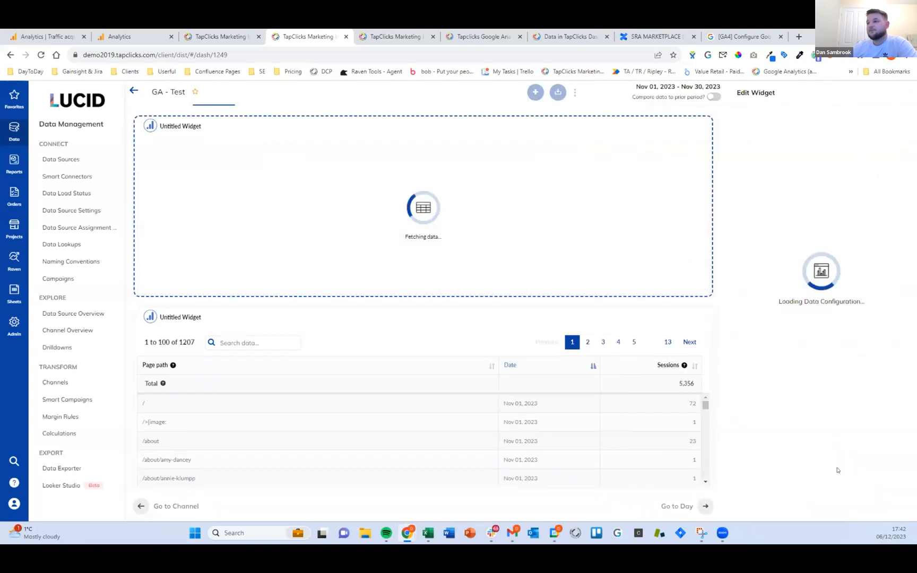
pyautogui.scroll(-2, 791, 378)
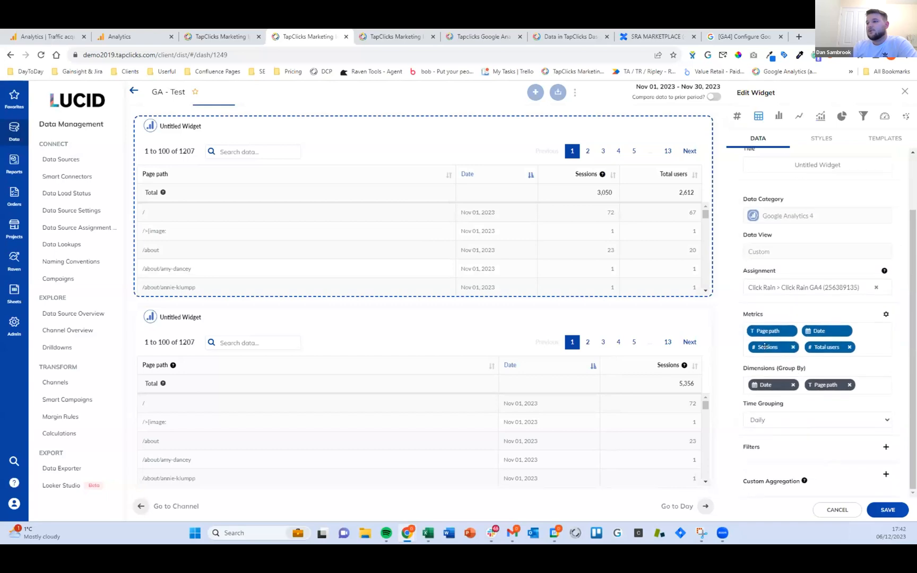
pyautogui.click(829, 514)
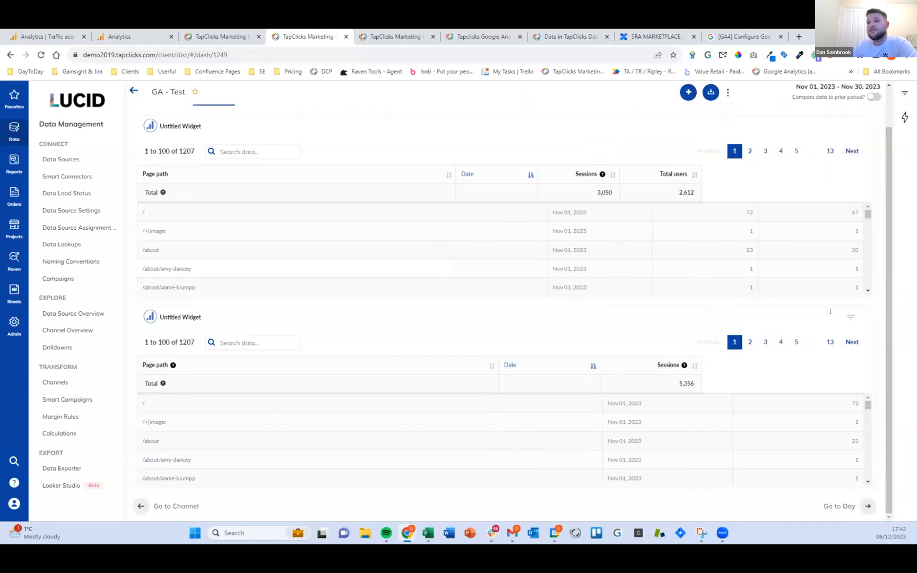
# Step: Open the second Page Path widget's edit settings to review its data view and metrics, and save the widget
pyautogui.click(840, 317)
pyautogui.click(806, 323)
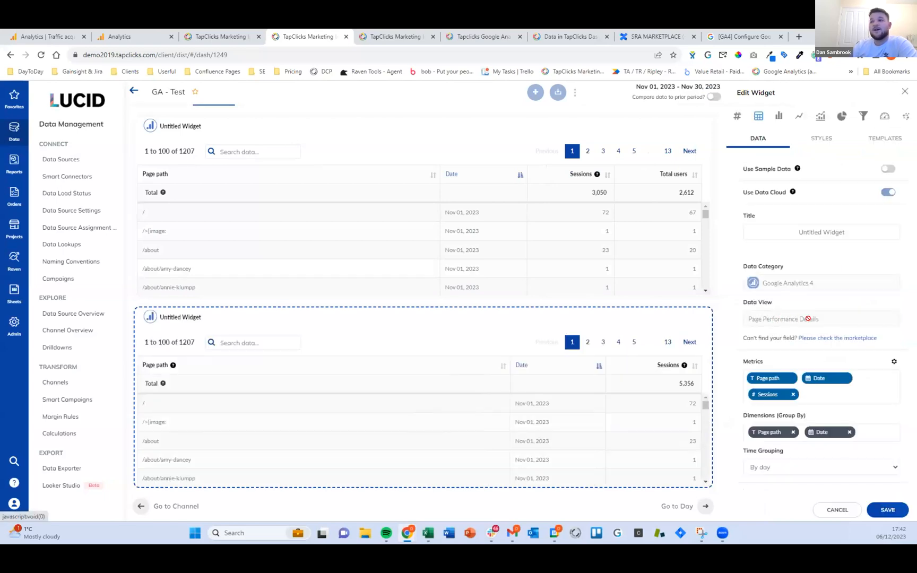
pyautogui.click(876, 508)
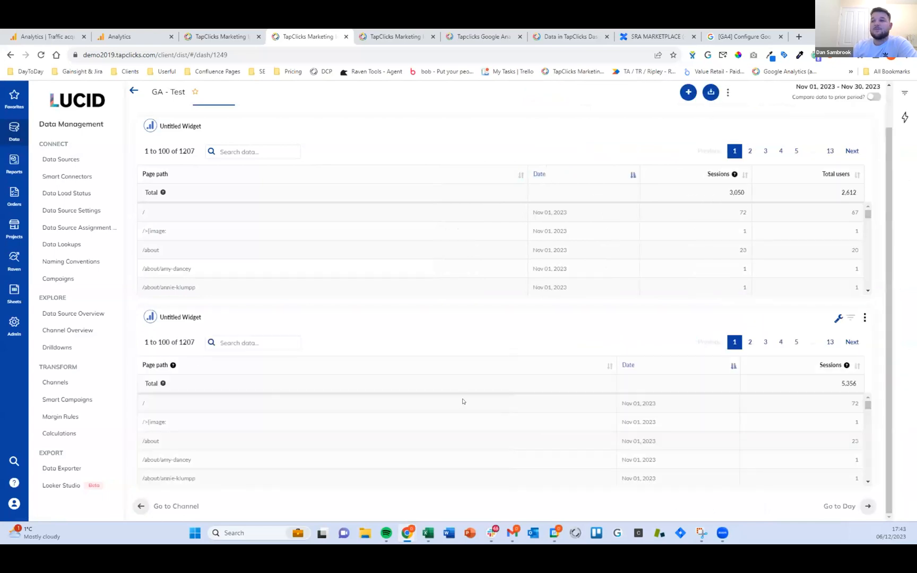
# Step: Highlight the second widget's Sessions total, and the first row's date and the Total users total in the first widget
pyautogui.doubleClick(840, 384)
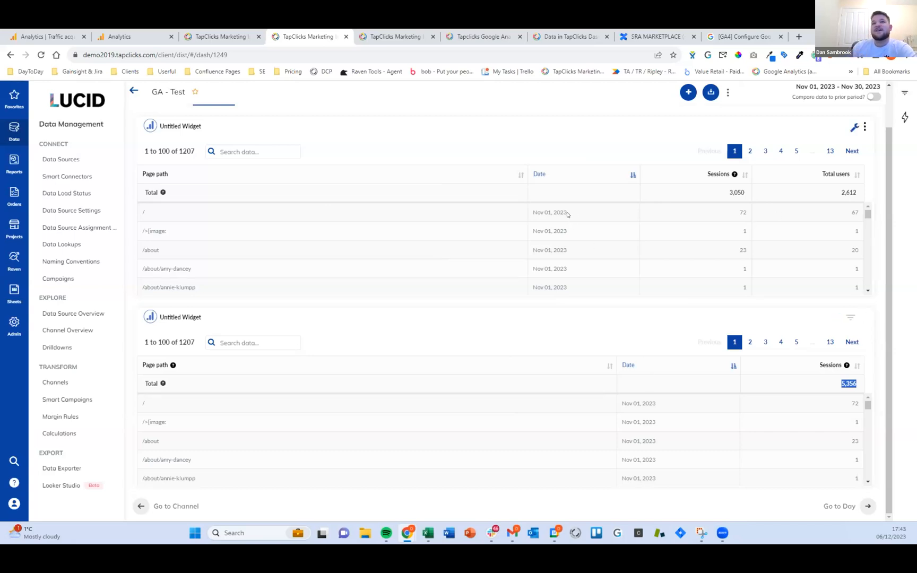
pyautogui.moveTo(570, 210); pyautogui.dragTo(534, 212)
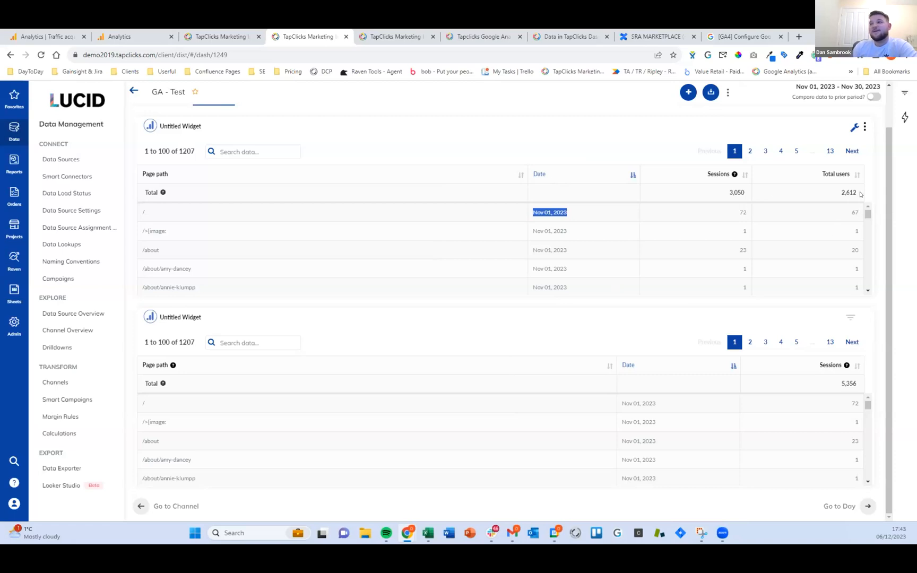
pyautogui.moveTo(858, 196); pyautogui.dragTo(837, 197)
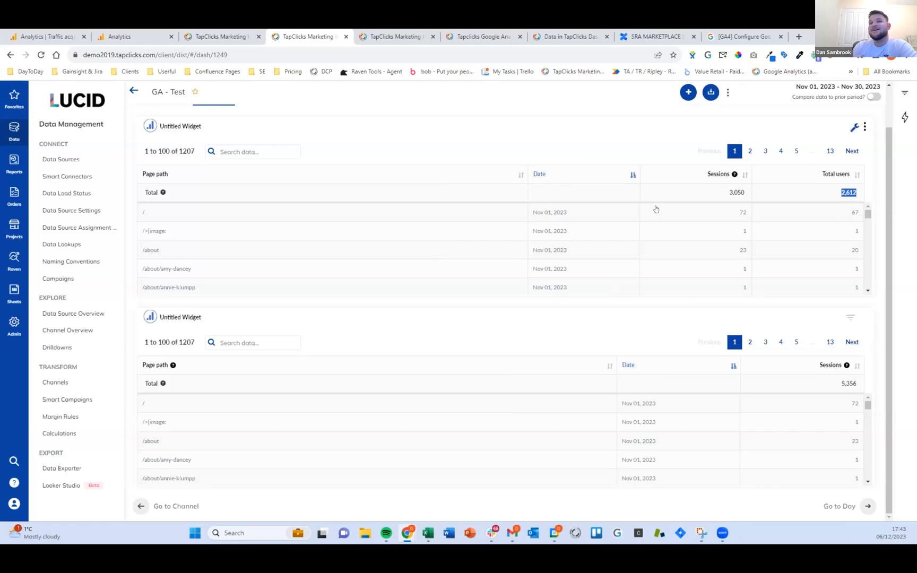
# Step: Highlight the first widget's Sessions total and first-row date, and the />[image: page path in both widgets
pyautogui.doubleClick(157, 231)
pyautogui.doubleClick(555, 214)
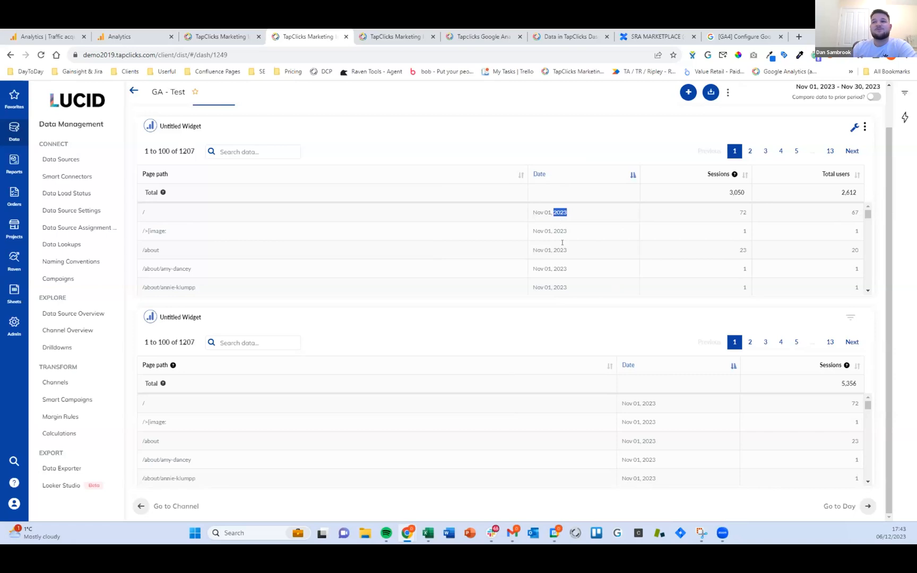
pyautogui.doubleClick(738, 191)
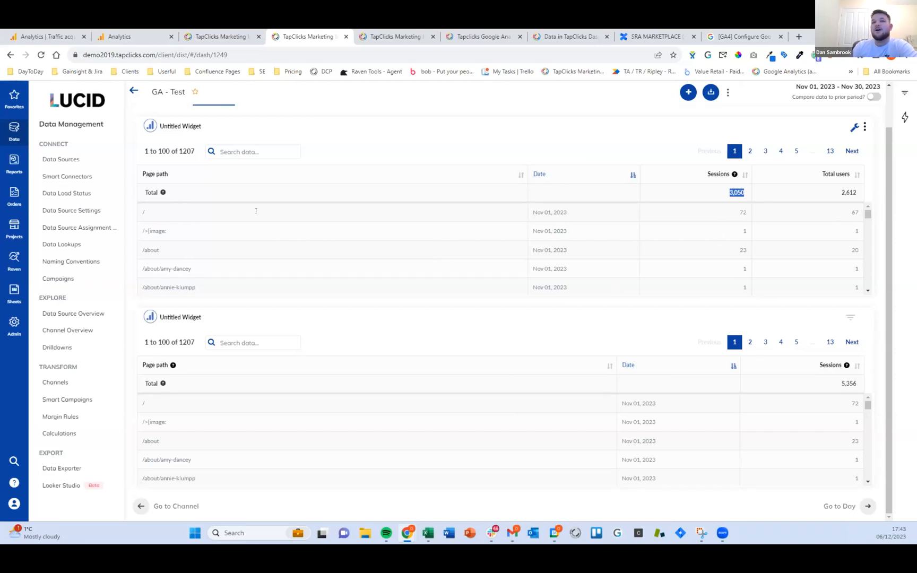
pyautogui.doubleClick(153, 231)
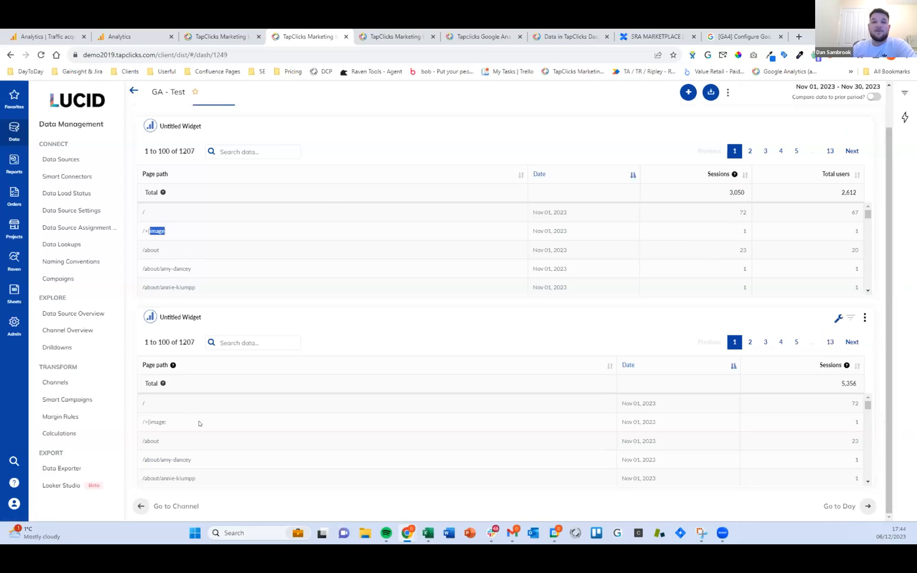
pyautogui.moveTo(170, 422); pyautogui.dragTo(139, 422)
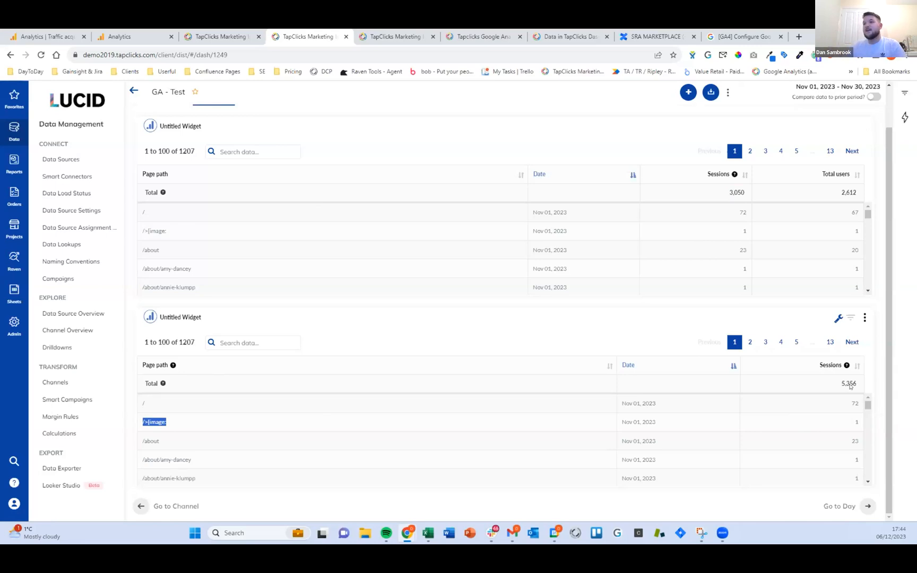
# Step: Compare the Sessions totals of both widgets with the first widget's Sessions values for / and /about
pyautogui.click(428, 533)
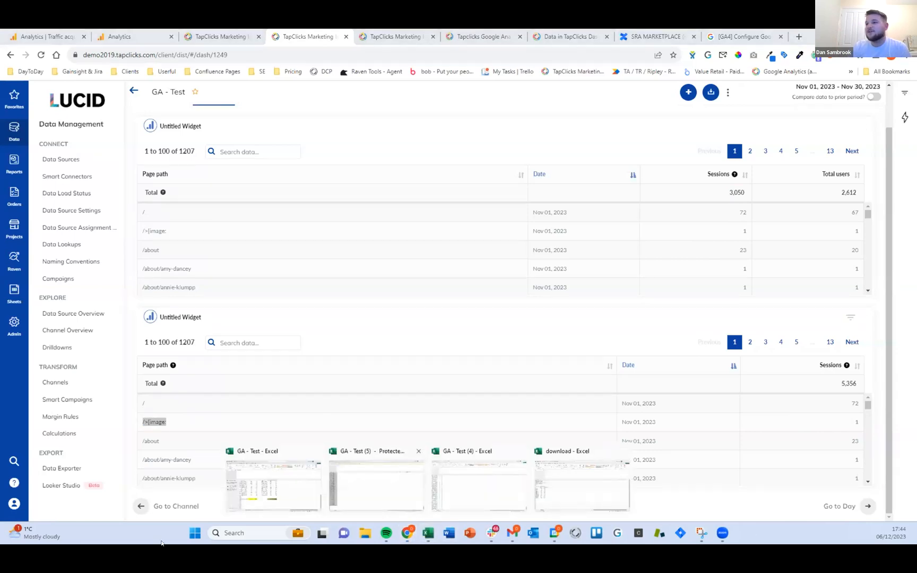
pyautogui.doubleClick(737, 192)
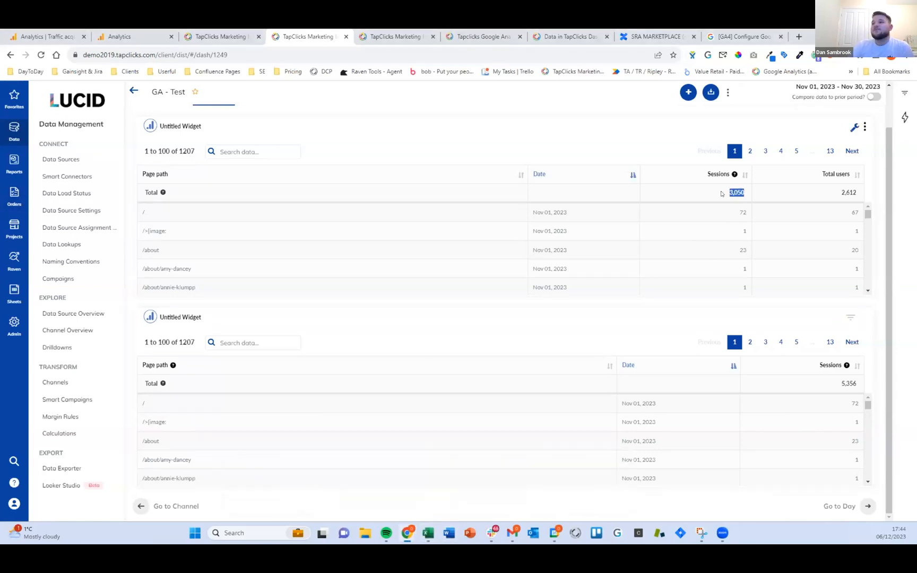
pyautogui.moveTo(858, 383); pyautogui.dragTo(820, 385)
pyautogui.doubleClick(742, 213)
pyautogui.doubleClick(743, 250)
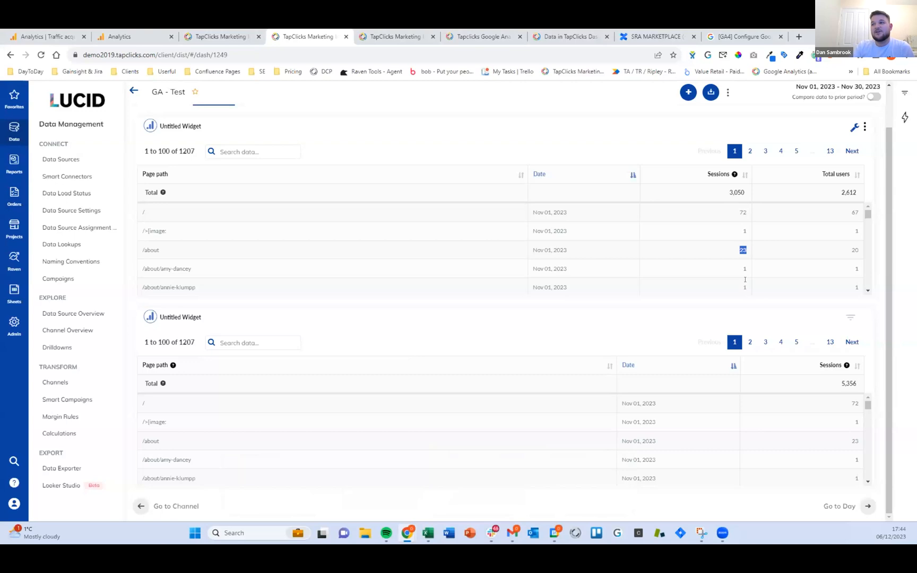
pyautogui.moveTo(858, 383); pyautogui.dragTo(825, 385)
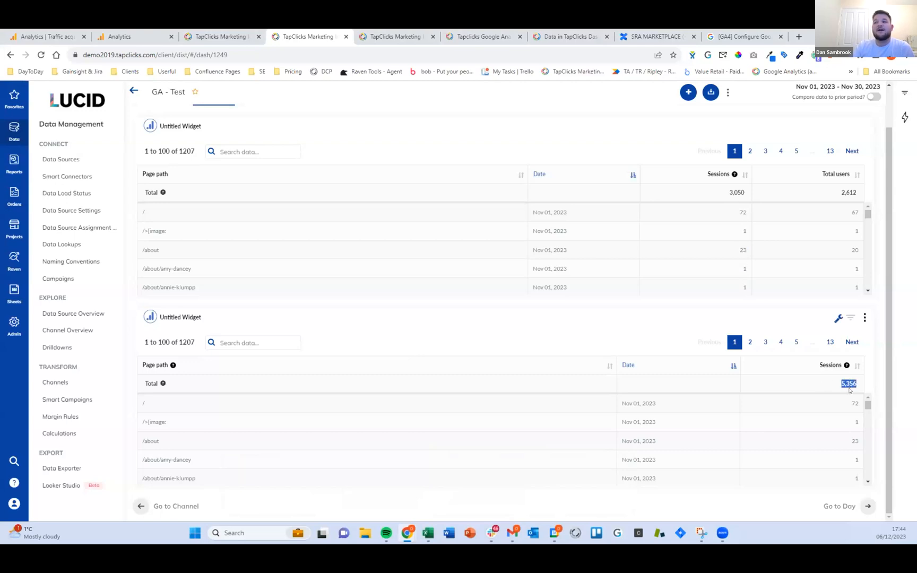
# Step: Switch to the GA - Test workbook in Excel and browse the Page Path sheet's Nov 15 to Nov 17 rows
pyautogui.click(429, 533)
pyautogui.click(248, 474)
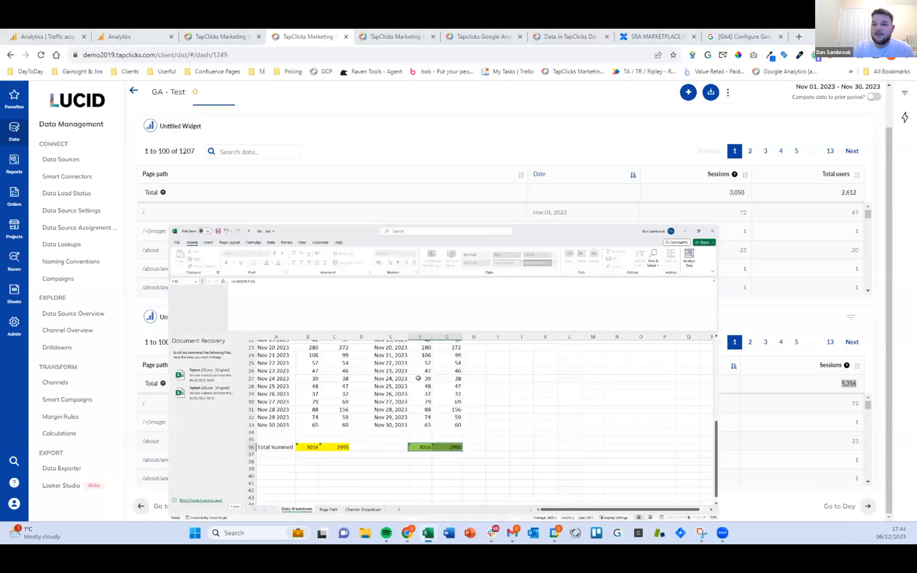
pyautogui.hotkey('ctrl', 'pagedown')
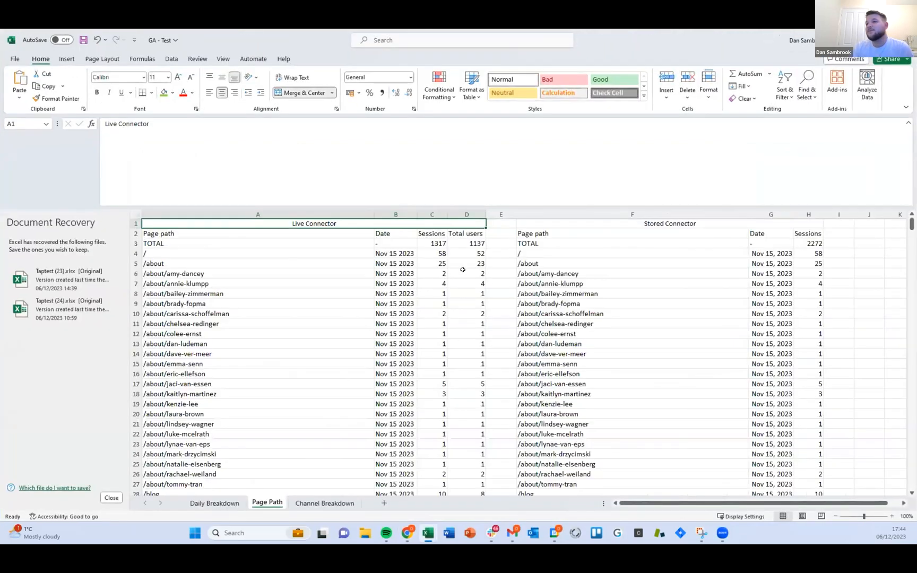
pyautogui.scroll(-20, 457, 264)
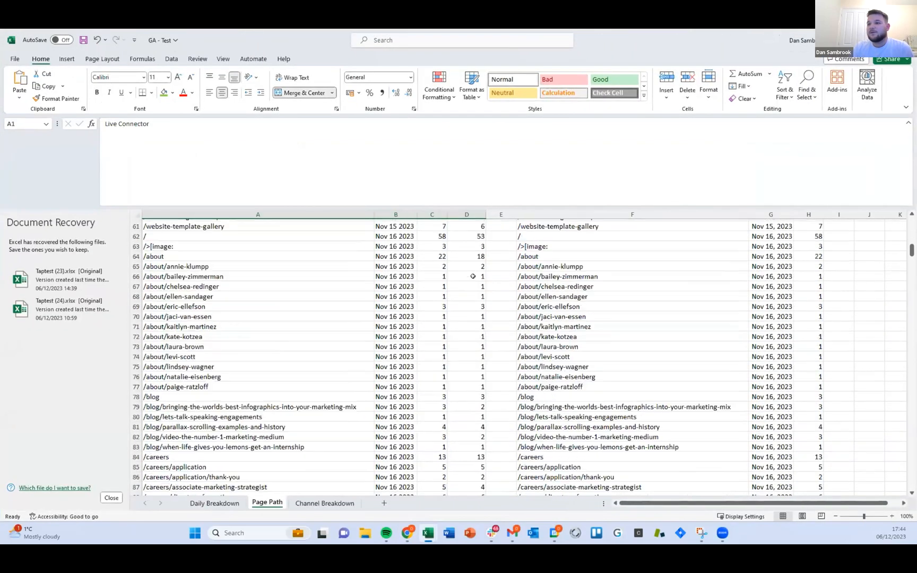
pyautogui.moveTo(471, 357); pyautogui.dragTo(471, 347)
pyautogui.press('Left')
pyautogui.press('Left')
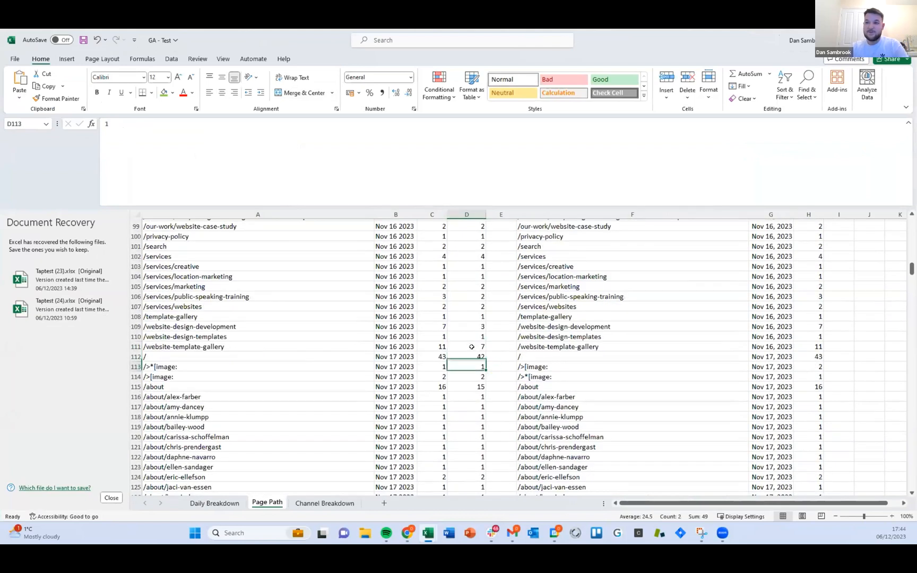
# Step: Go to the end of the Page Path sheet's data and examine the summed totals in row 590
pyautogui.hotkey('ctrl', 'Down')
pyautogui.press('Down')
pyautogui.press('Down')
pyautogui.press('Down')
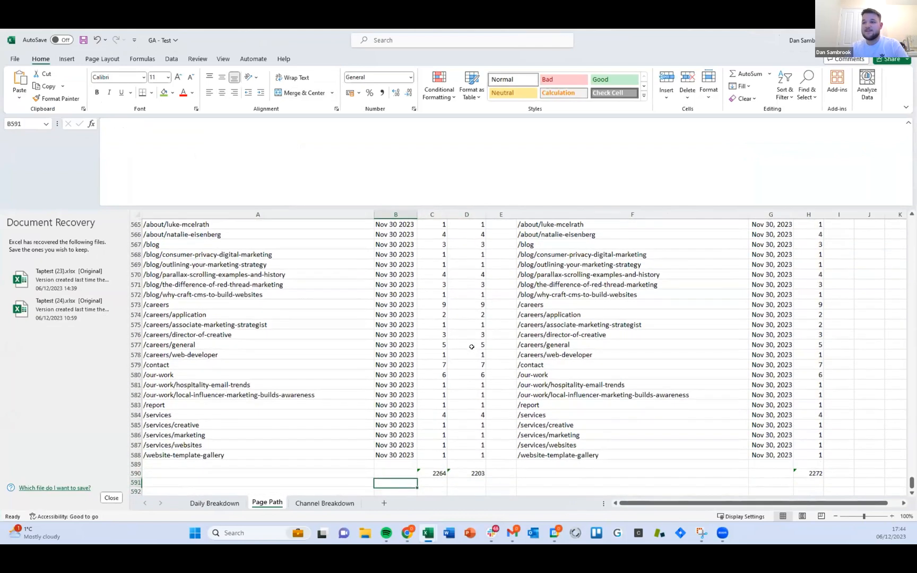
pyautogui.press('Right')
pyautogui.press('Right')
pyautogui.press('Right')
pyautogui.press('Left')
pyautogui.press('Up')
pyautogui.scroll(-3, 471, 346)
pyautogui.click(473, 361)
# Step: Return to the TOTAL row and select the Live Connector's exported Sessions total in C3
pyautogui.hotkey('ctrl', 'Home')
pyautogui.press('Down')
pyautogui.press('Down')
pyautogui.press('Right')
pyautogui.press('Right')
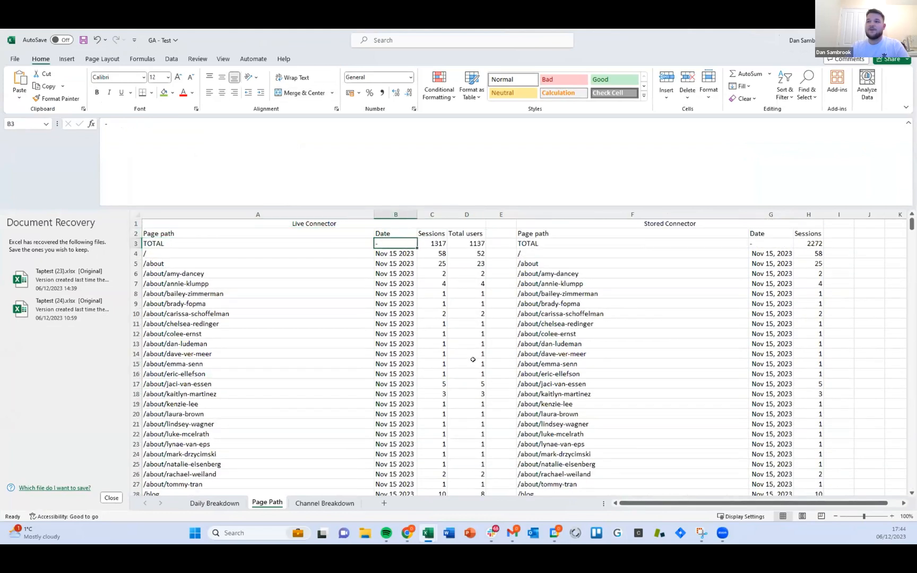
pyautogui.hotkey('shift', 'Right')
pyautogui.hotkey('shift', 'Left')
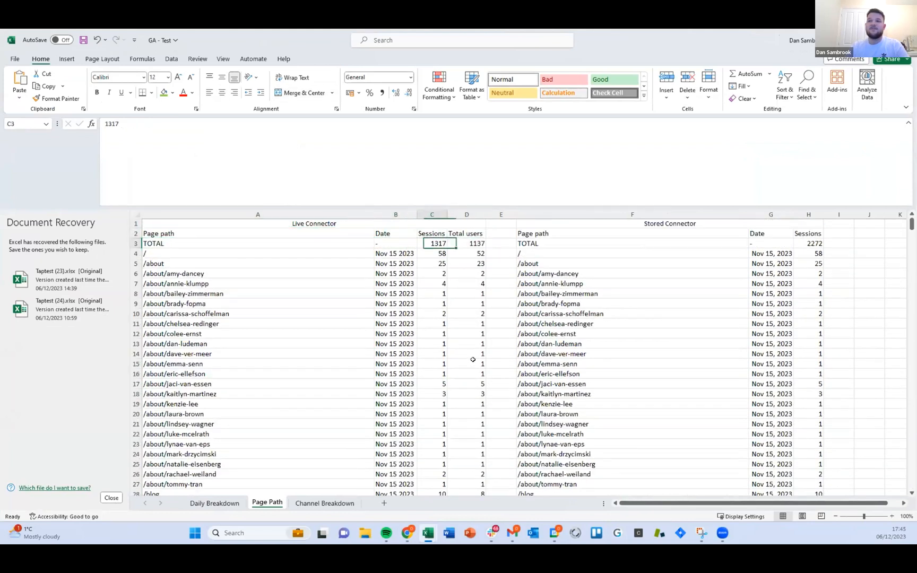
# Step: Inspect the summed totals in C590, D590 and H590, and select the live and stored Sessions sums together
pyautogui.hotkey('ctrl', 'Down')
pyautogui.hotkey('ctrl', 'Down')
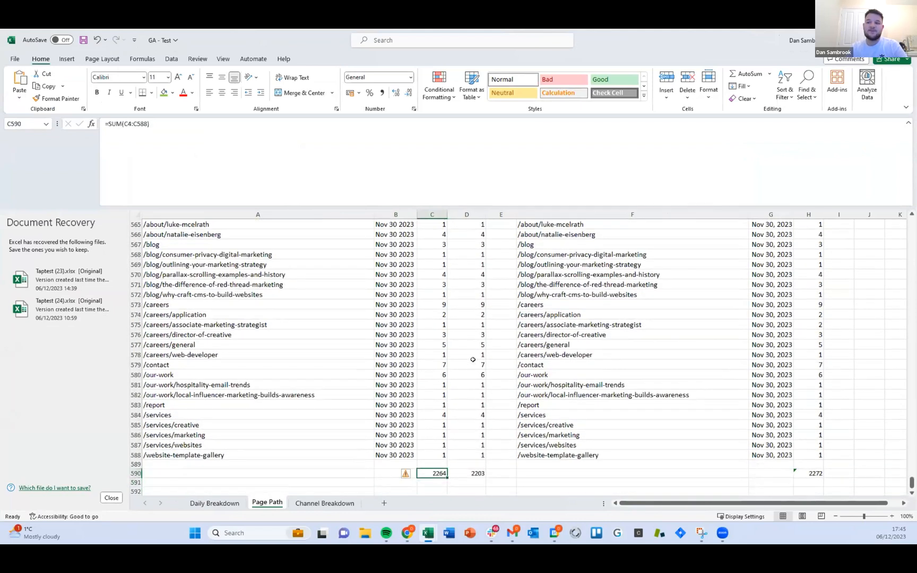
pyautogui.press('Right')
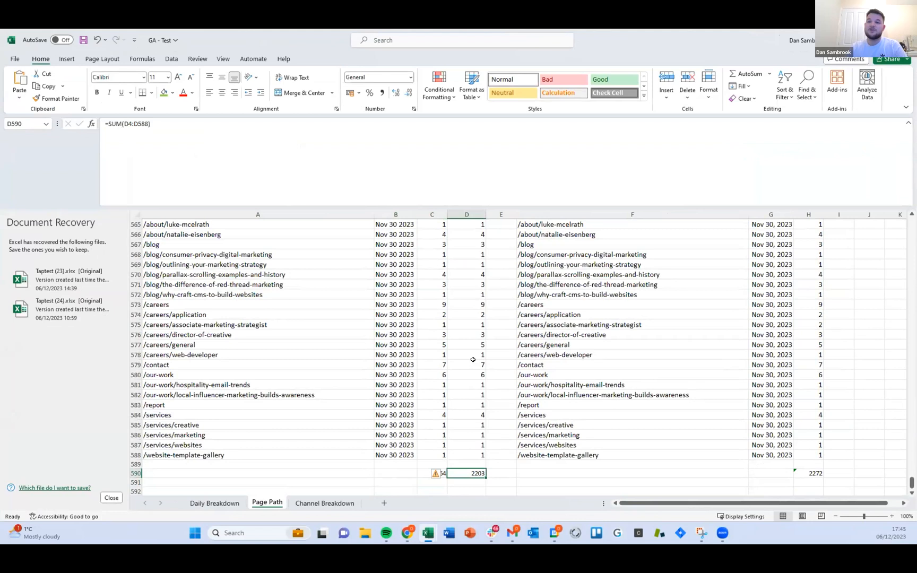
pyautogui.press('Left')
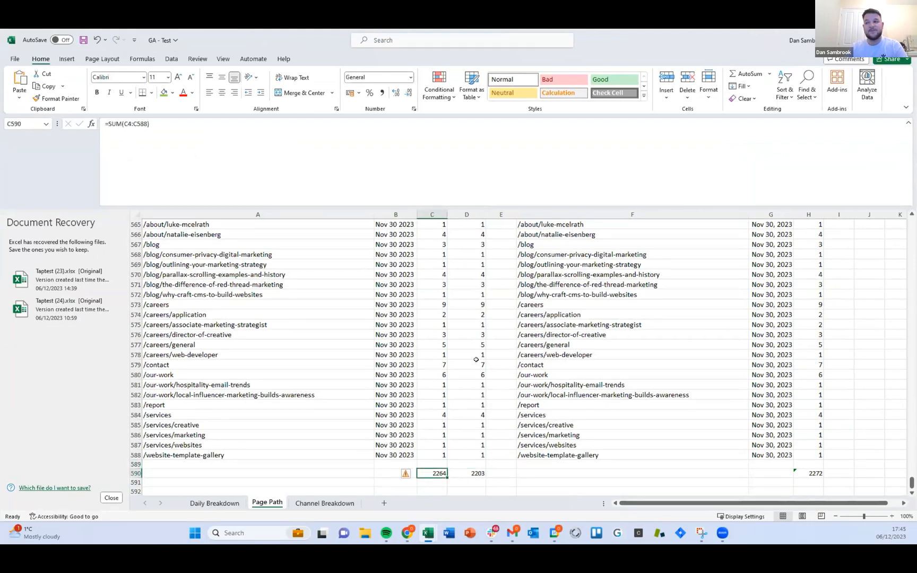
pyautogui.click(816, 474)
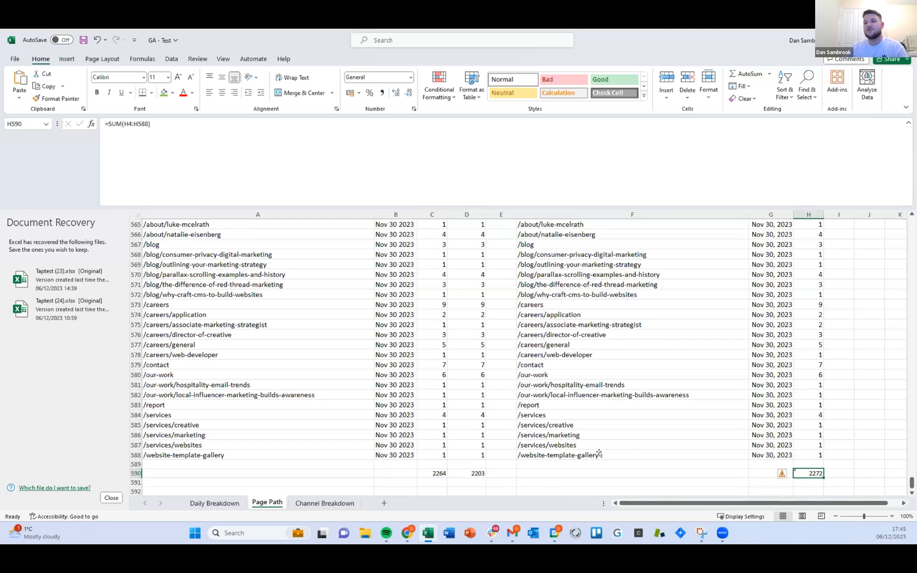
pyautogui.keyDown('ctrl'); pyautogui.click(433, 473); pyautogui.keyUp('ctrl')
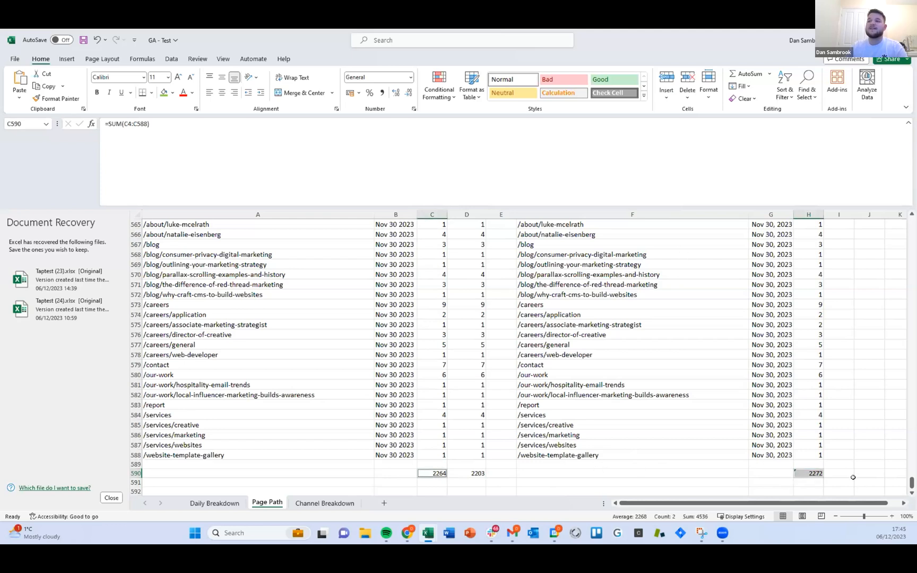
# Step: Return to the start of the sheet and highlight Stored Connector dates G4:G14 and Live Connector block A2:D16
pyautogui.moveTo(911, 482); pyautogui.dragTo(912, 261)
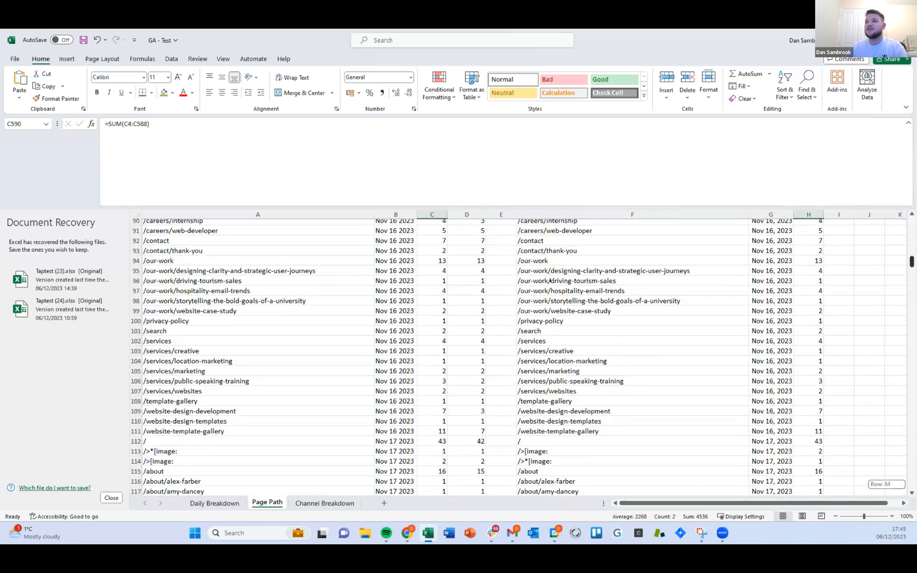
pyautogui.scroll(20, 551, 281)
pyautogui.moveTo(771, 253); pyautogui.dragTo(771, 353)
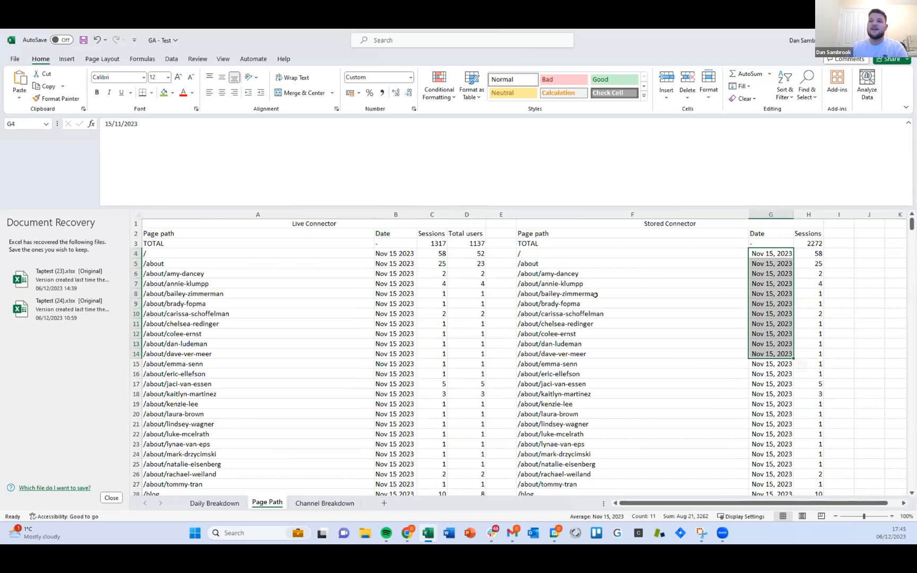
pyautogui.moveTo(254, 229); pyautogui.dragTo(471, 371)
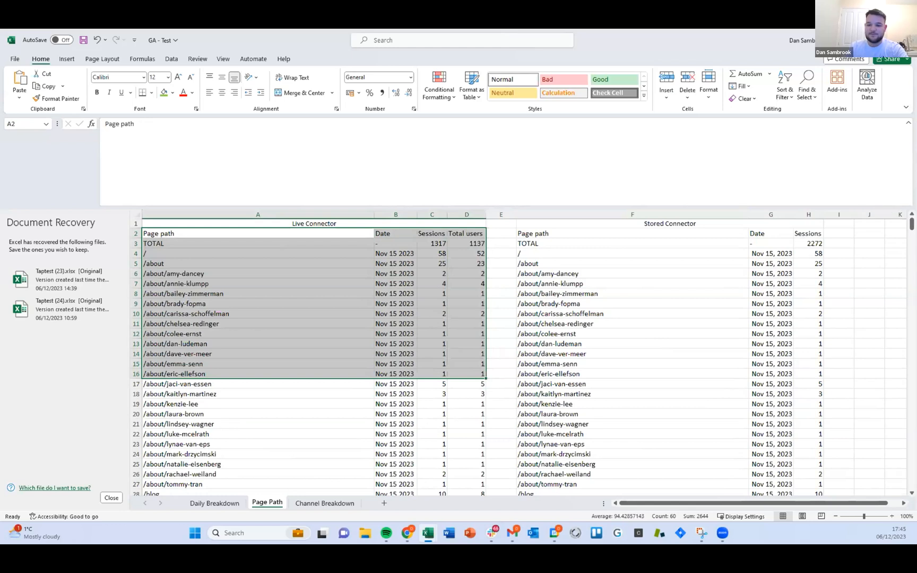
# Step: Leave Excel for the TapClicks GA - Test dashboard and highlight the first row's Sessions value in both Page Path widgets
pyautogui.click(861, 40)
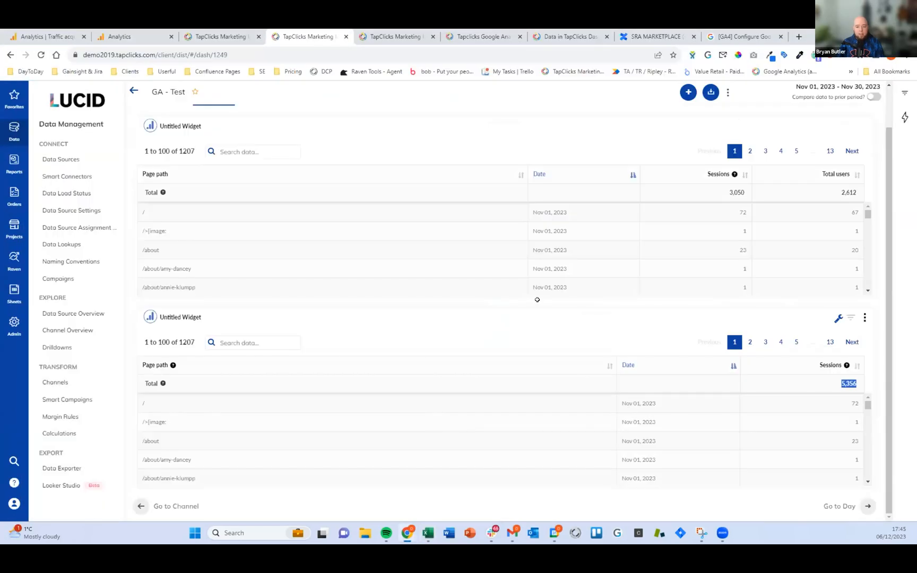
pyautogui.scroll(1, 686, 301)
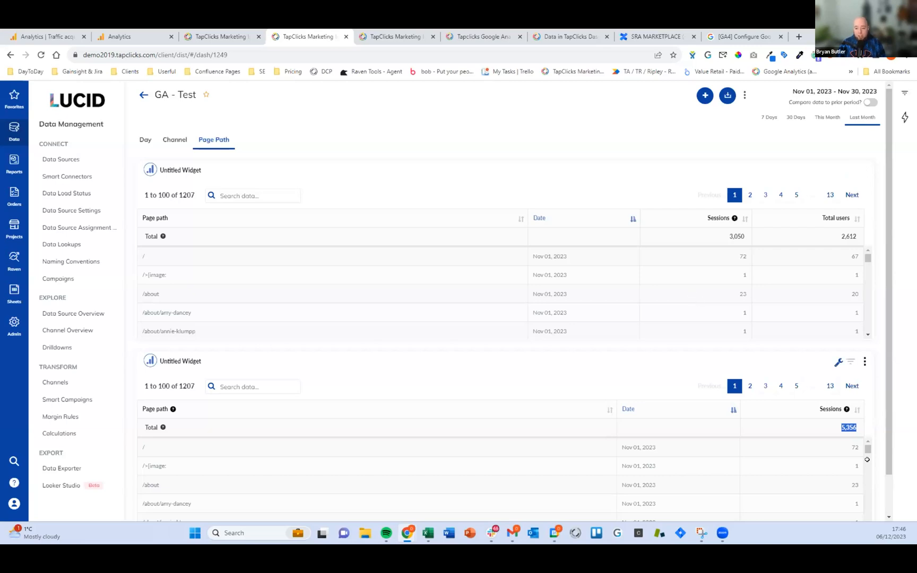
pyautogui.click(852, 445)
pyautogui.doubleClick(852, 446)
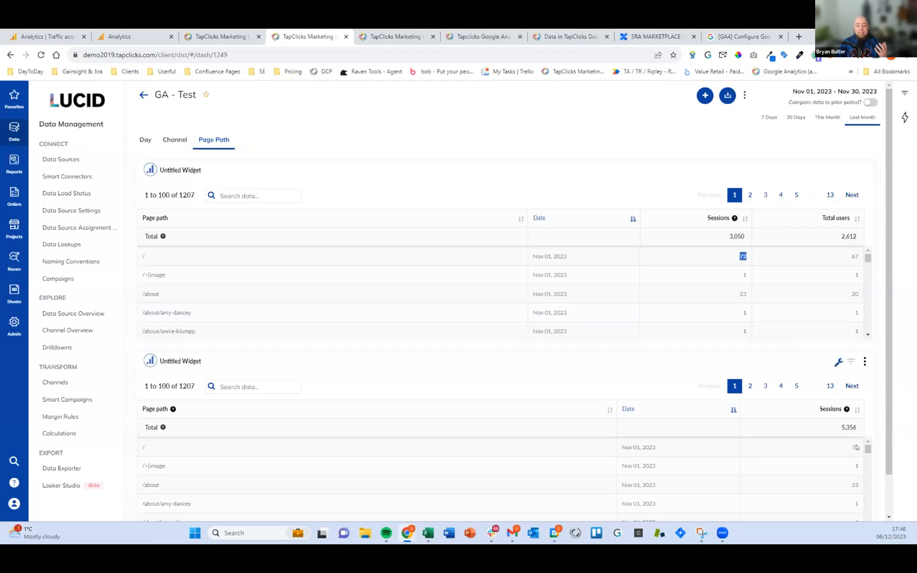
pyautogui.scroll(-2, 881, 446)
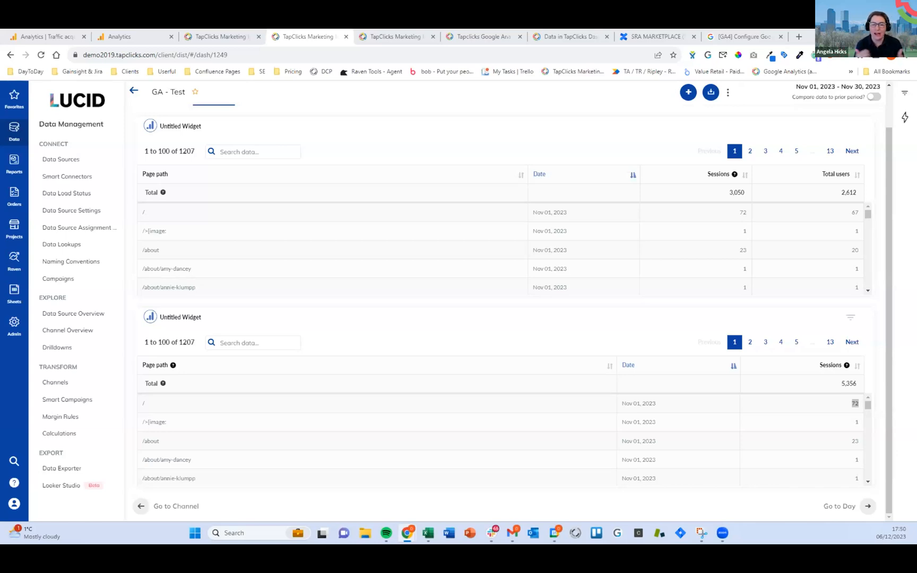
# Step: Open the first Page Path widget for editing, highlight its Use Data Cloud label, and close the editor
pyautogui.scroll(2, 519, 293)
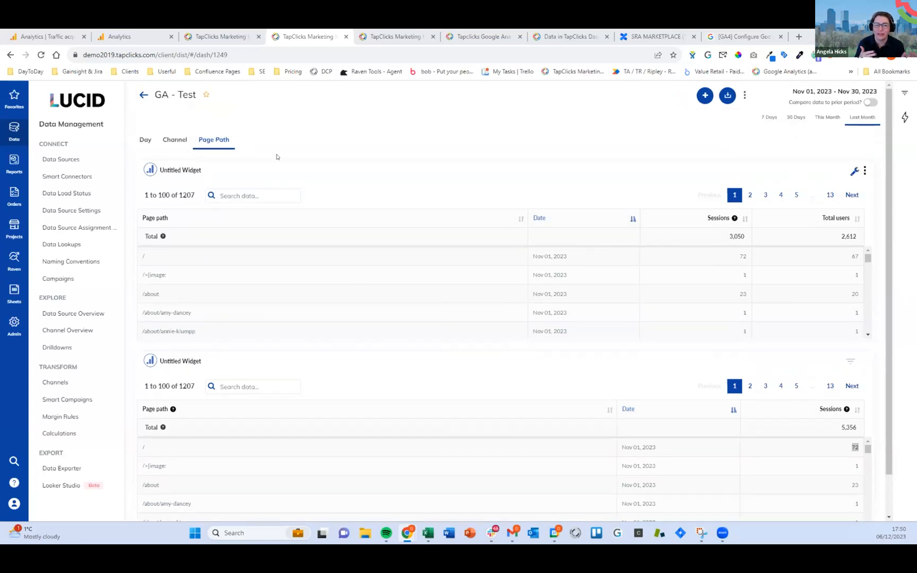
pyautogui.moveTo(255, 149)
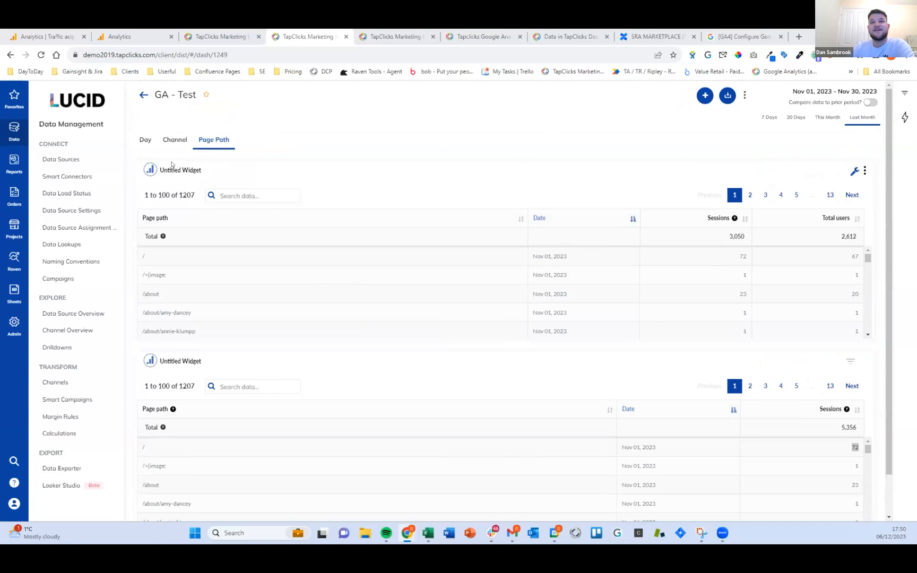
pyautogui.click(864, 170)
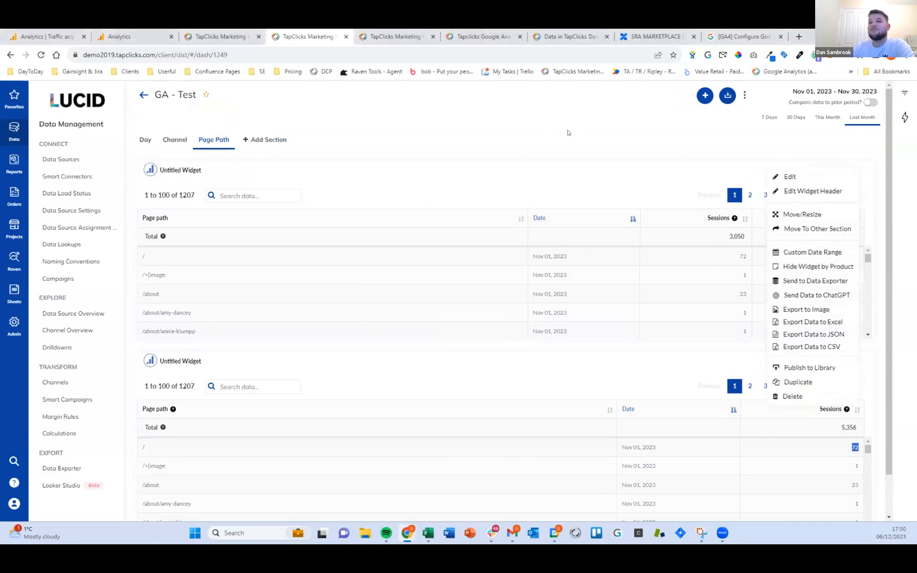
pyautogui.click(544, 140)
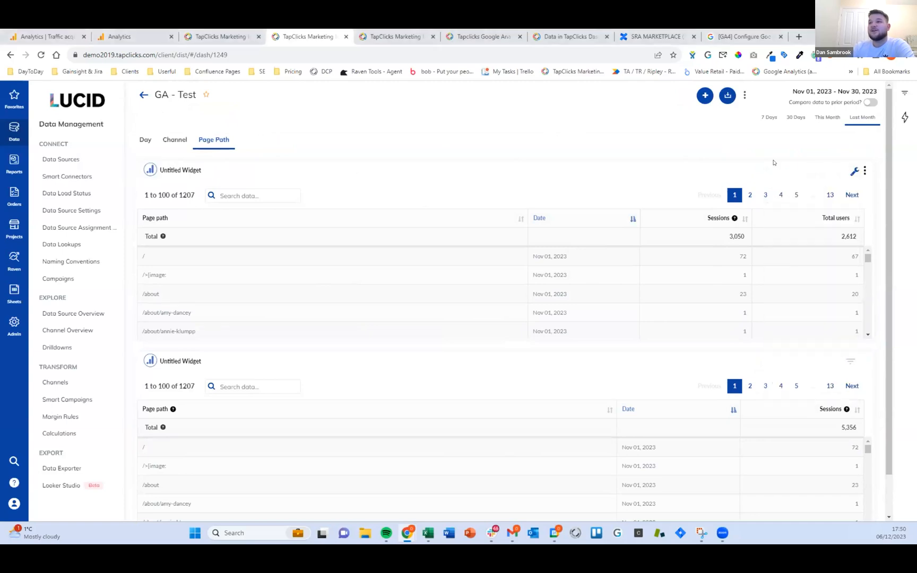
pyautogui.click(864, 170)
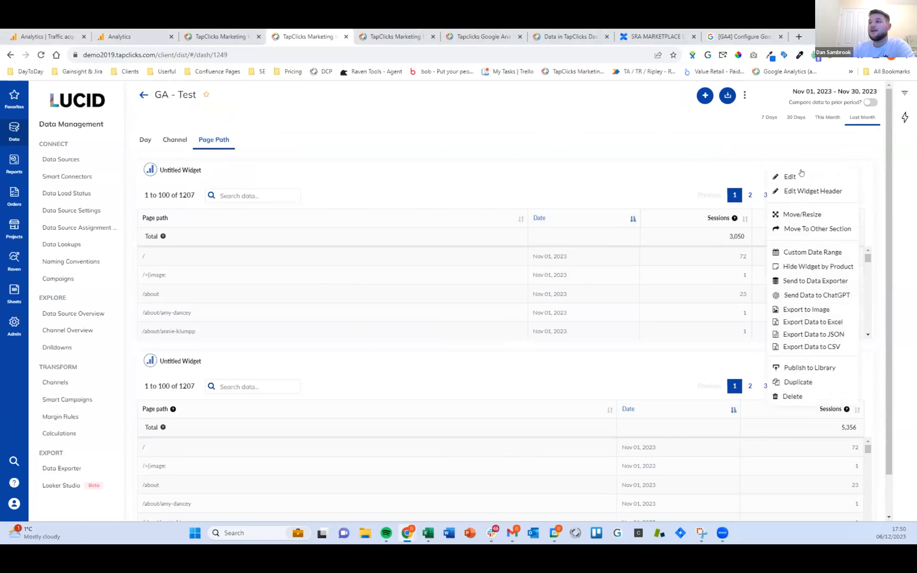
pyautogui.click(791, 177)
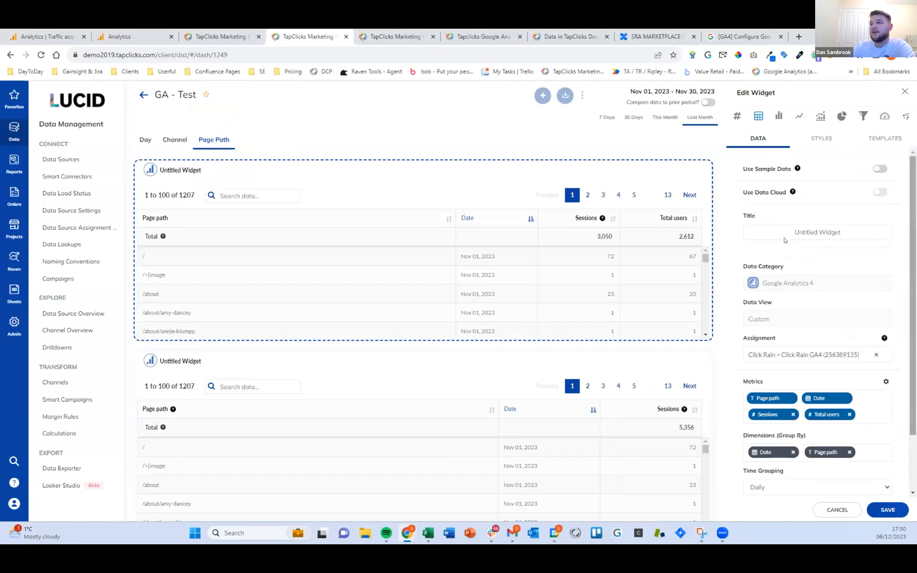
pyautogui.moveTo(788, 192); pyautogui.dragTo(736, 193)
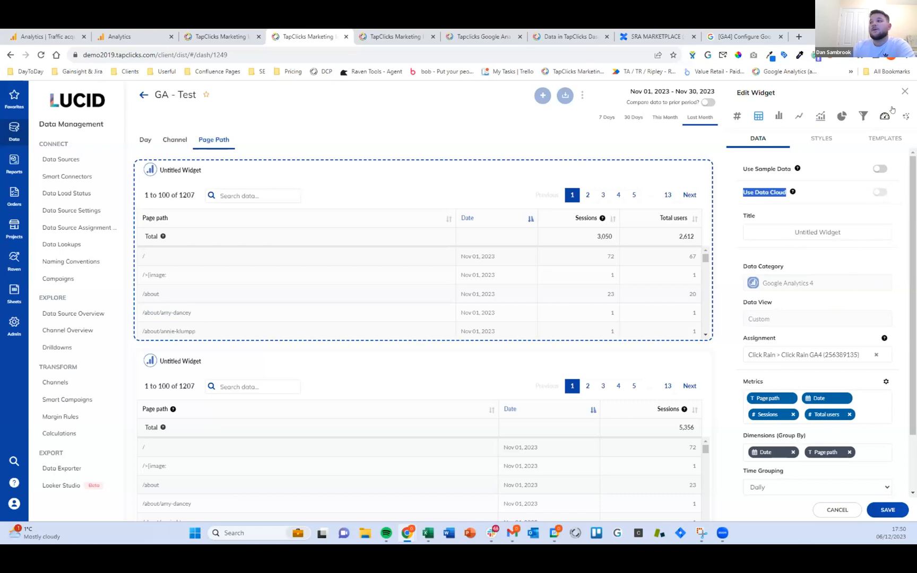
pyautogui.click(905, 92)
# Step: Open the second Page Path widget for editing to examine its Use Data Cloud setting and data view, and save it
pyautogui.click(861, 361)
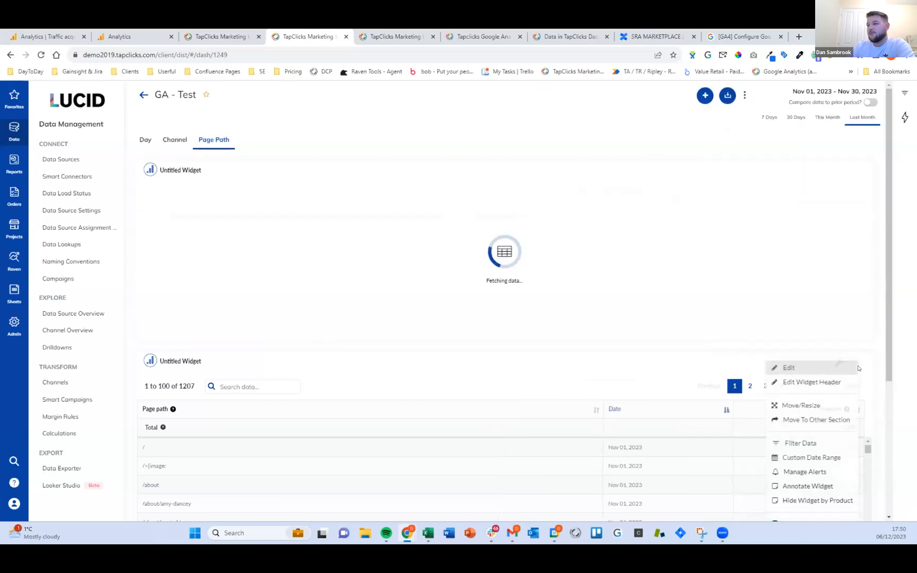
pyautogui.click(785, 367)
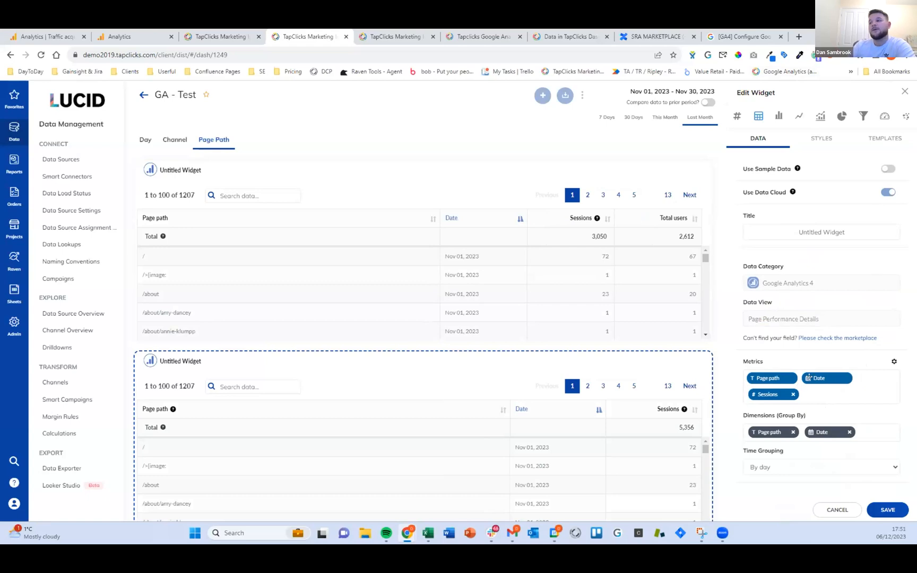
pyautogui.click(875, 512)
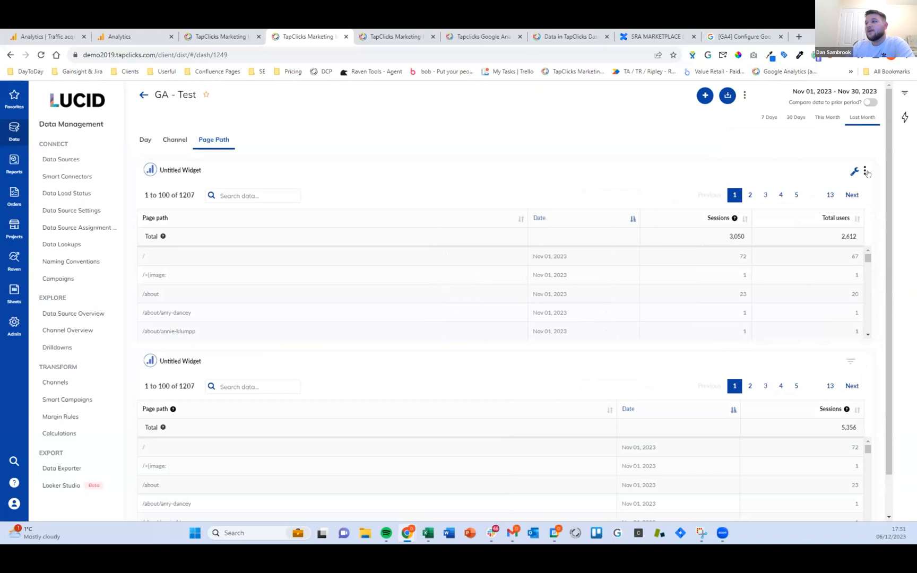
# Step: Add the Ad Format, Audience ID and Audience resource name dimensions to the first Page Path widget and save it
pyautogui.click(866, 171)
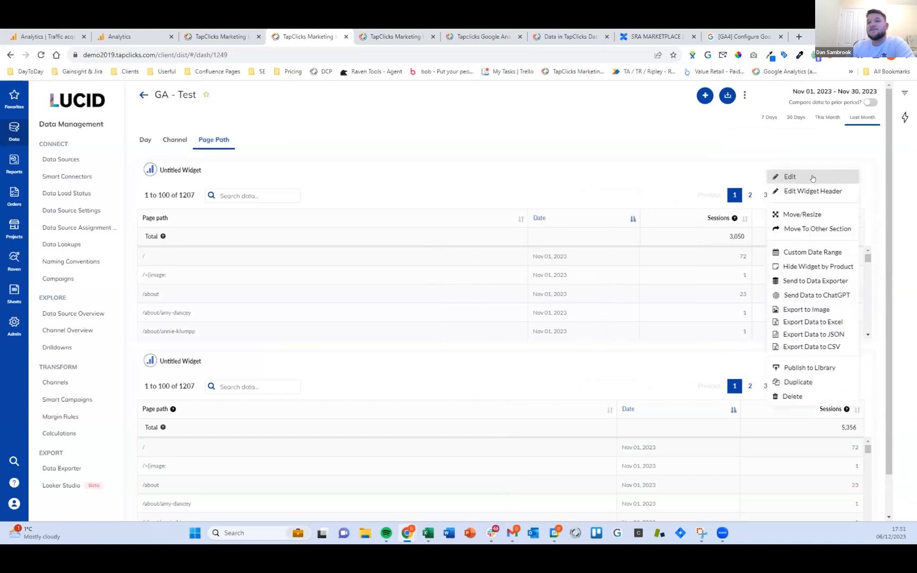
pyautogui.click(814, 179)
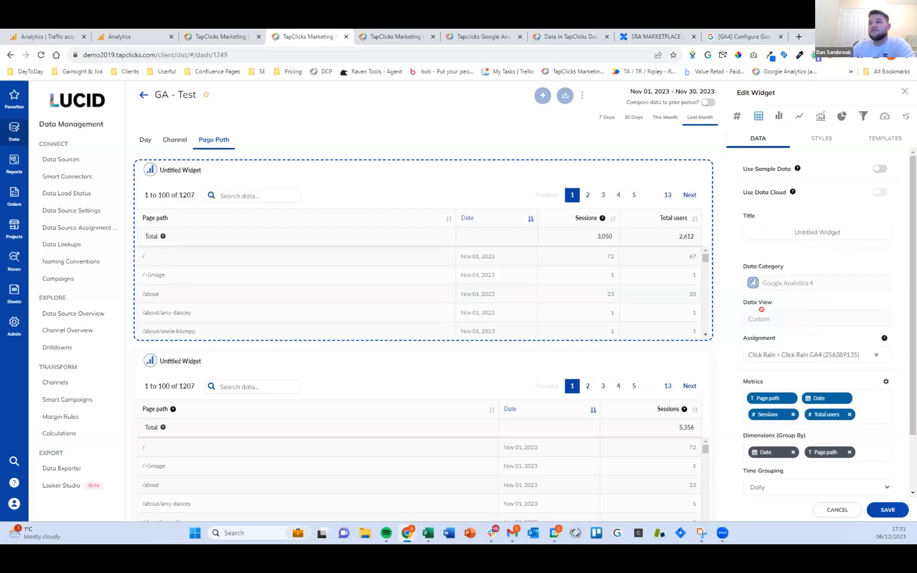
pyautogui.scroll(-1, 908, 315)
pyautogui.click(873, 387)
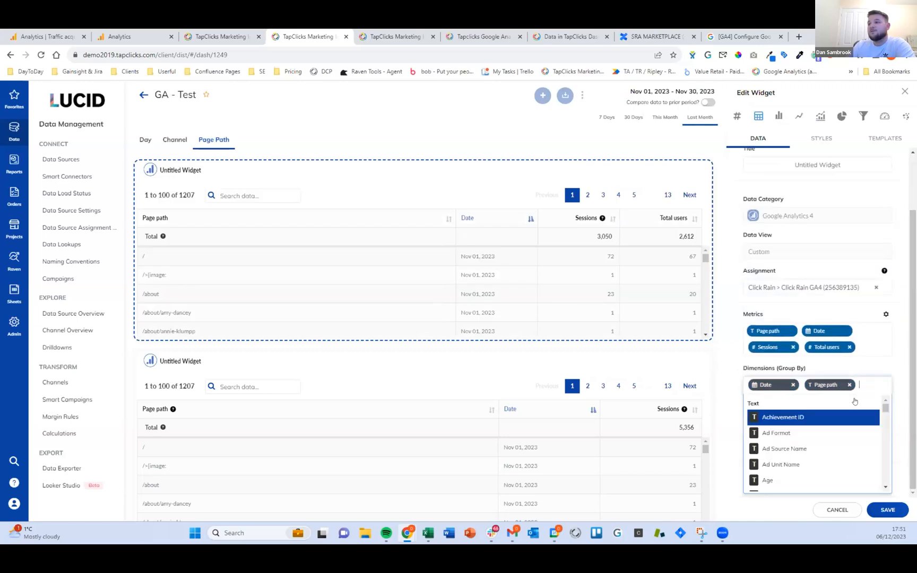
pyautogui.click(776, 433)
pyautogui.click(824, 423)
pyautogui.click(819, 340)
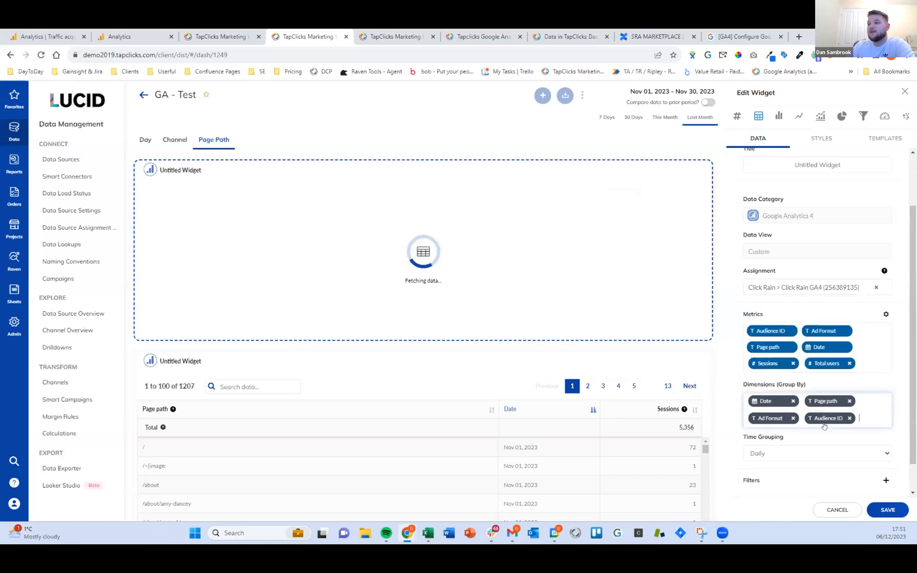
pyautogui.click(867, 423)
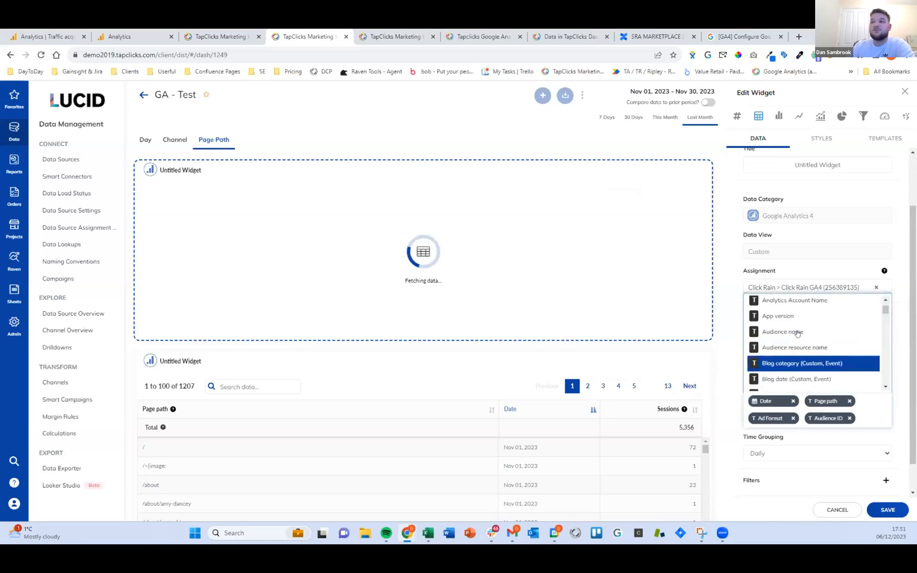
pyautogui.click(798, 332)
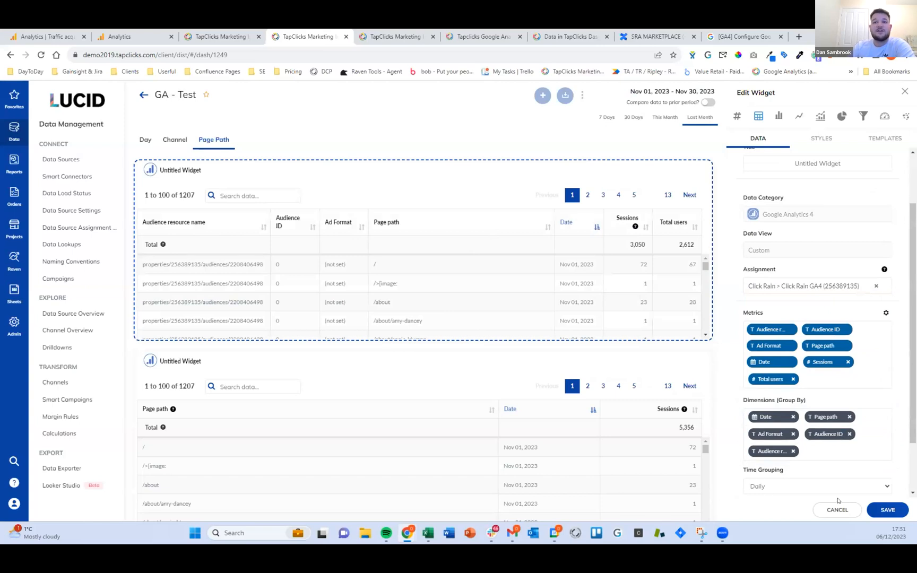
pyautogui.click(886, 515)
# Step: Switch to the Google Analytics Traffic acquisition report and look through its report navigation down to the Library
pyautogui.click(49, 35)
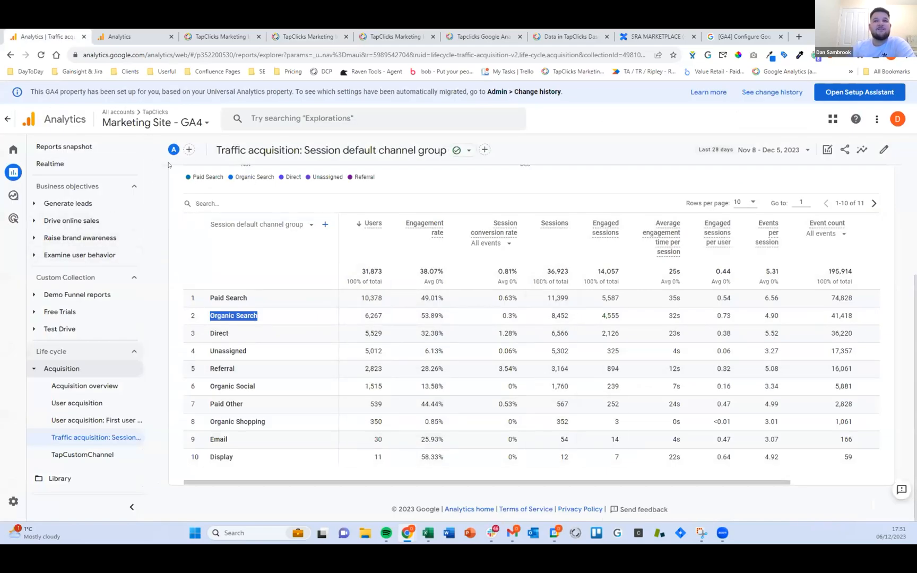
pyautogui.scroll(-2, 151, 447)
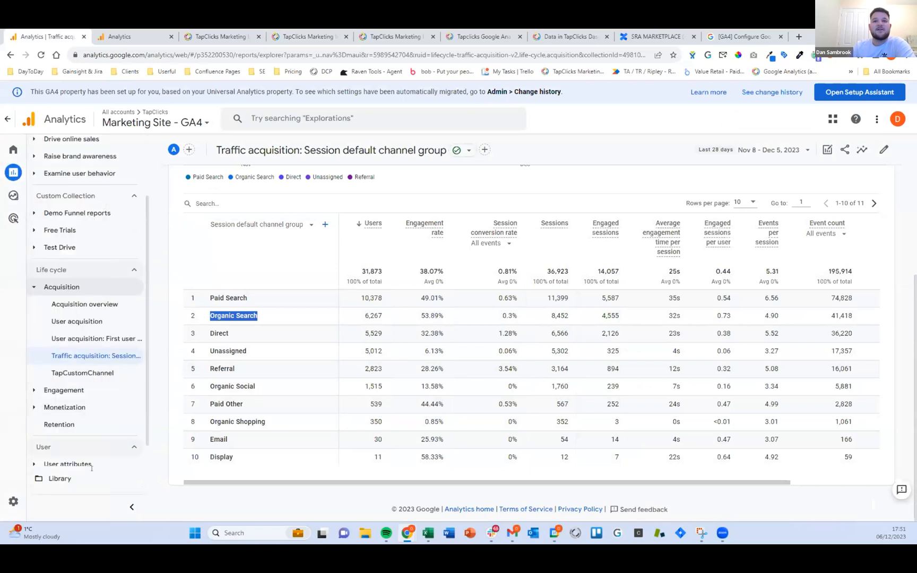
pyautogui.scroll(-1, 106, 317)
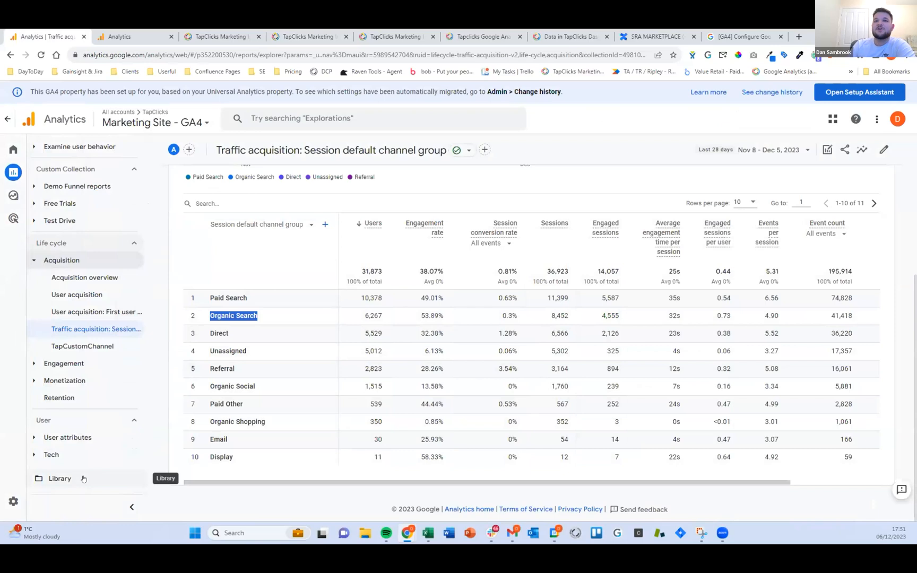
pyautogui.scroll(2, 85, 473)
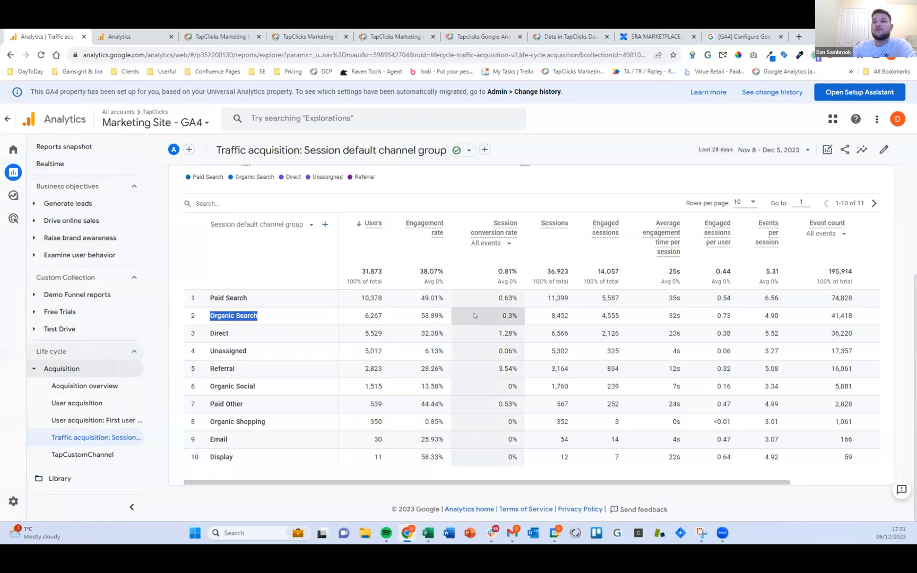
# Step: Return to TapClicks, preview the first Page Path widget as a bar chart with Use Data Cloud highlighted, and discard the edit
pyautogui.click(311, 36)
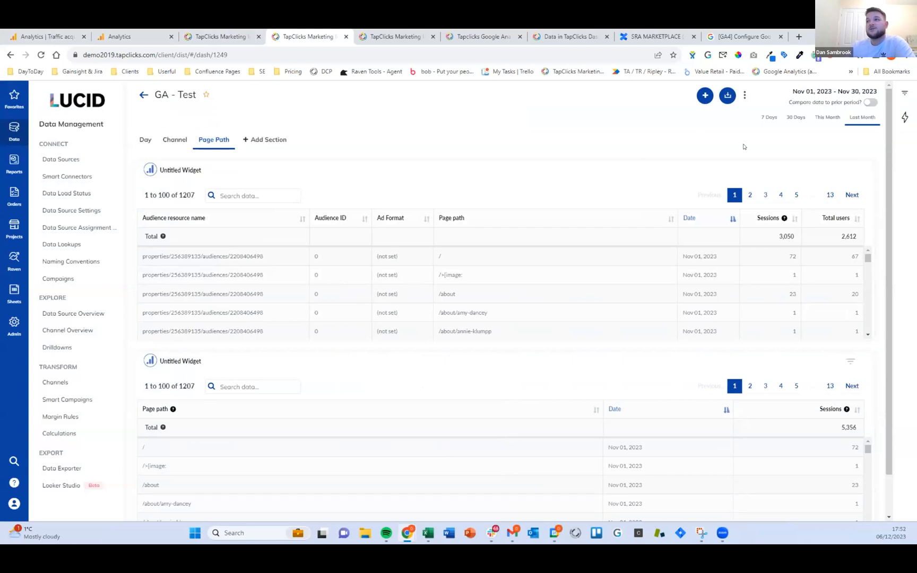
pyautogui.click(864, 171)
pyautogui.click(822, 177)
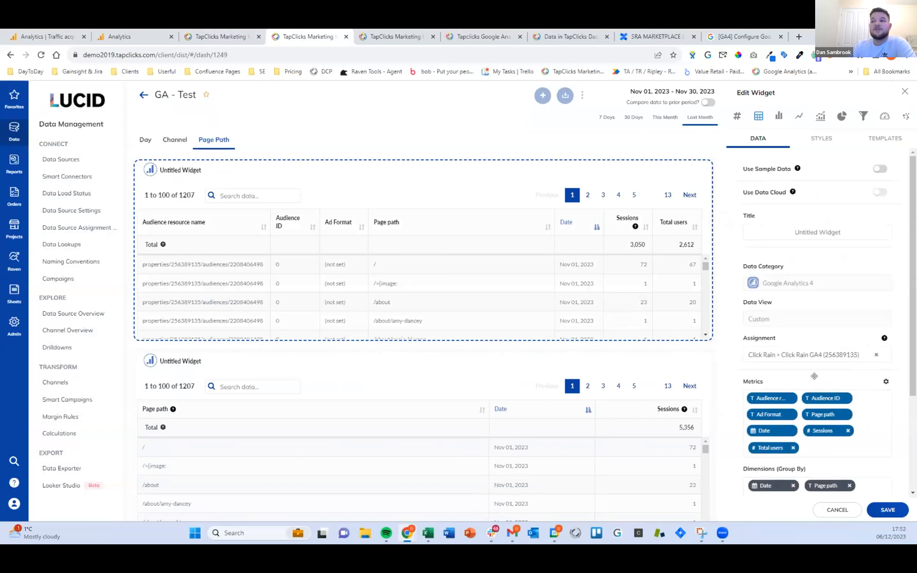
pyautogui.scroll(-3, 817, 393)
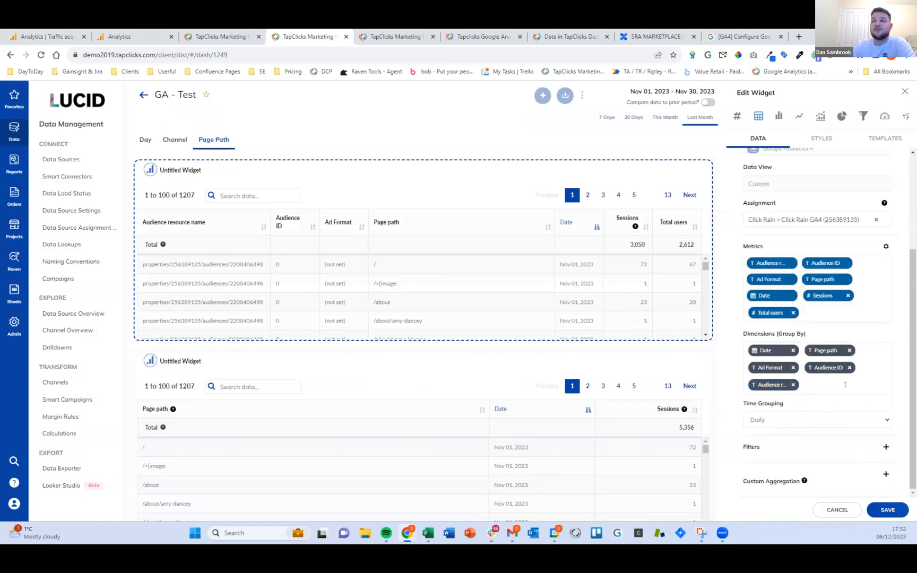
pyautogui.click(779, 115)
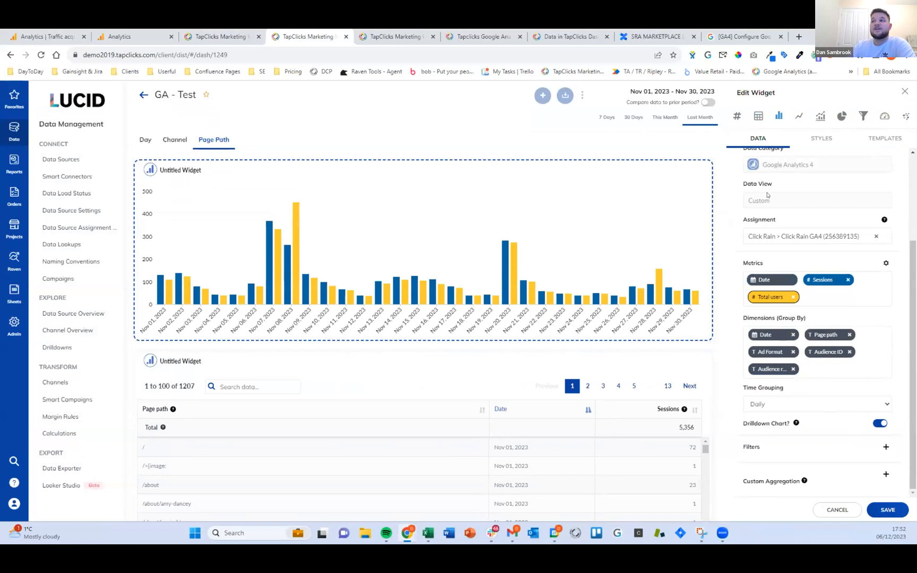
pyautogui.scroll(3, 751, 193)
pyautogui.tripleClick(751, 192)
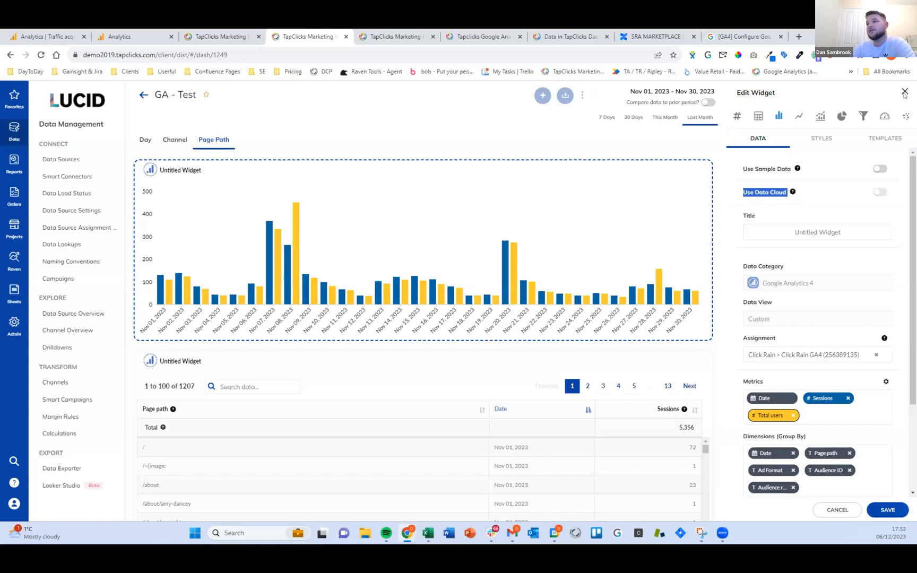
pyautogui.click(838, 510)
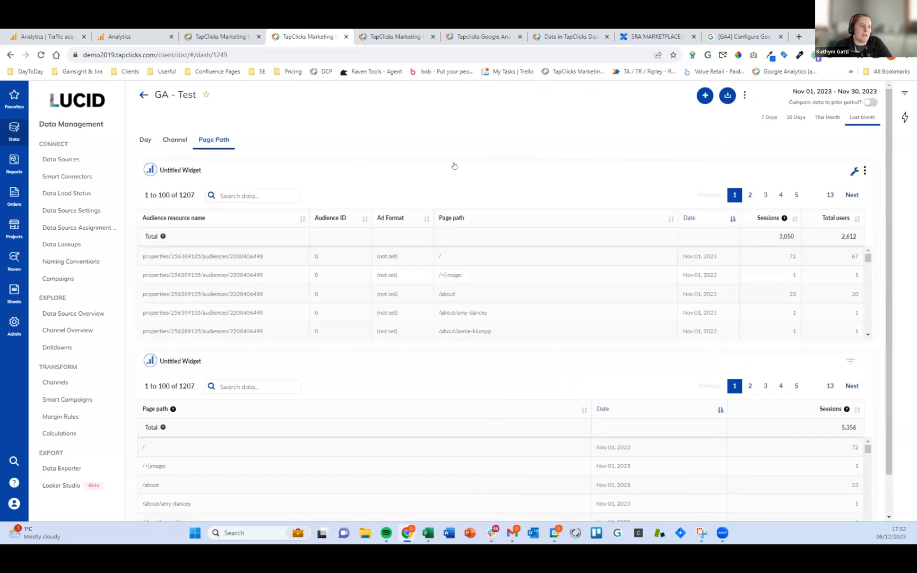
# Step: Reopen the first Page Path widget for editing and browse the dimensions available for its Group By setting
pyautogui.click(865, 171)
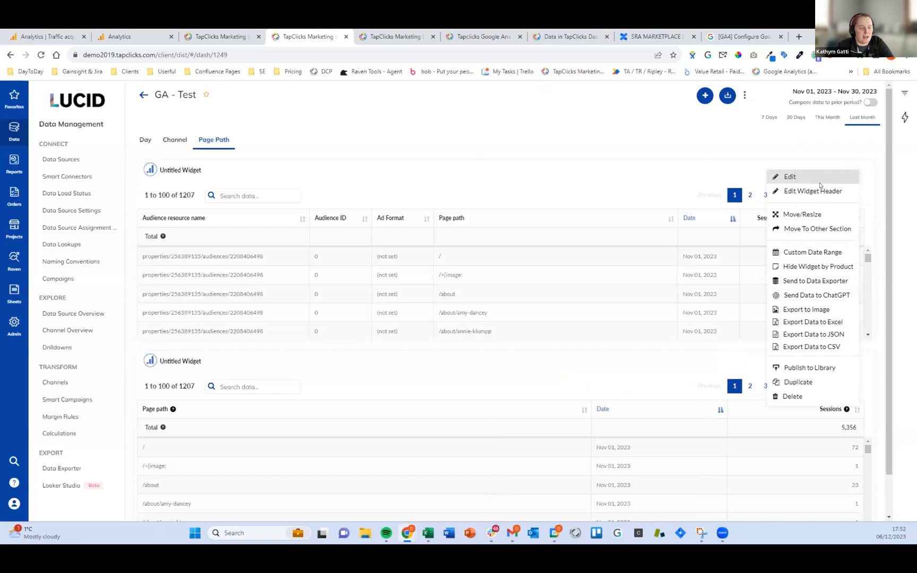
pyautogui.click(822, 175)
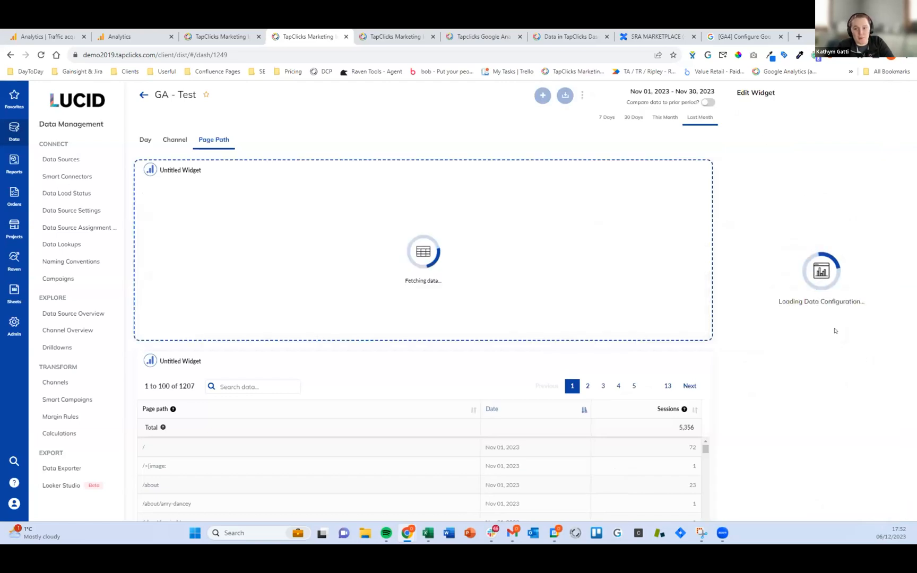
pyautogui.scroll(-3, 828, 371)
pyautogui.click(831, 385)
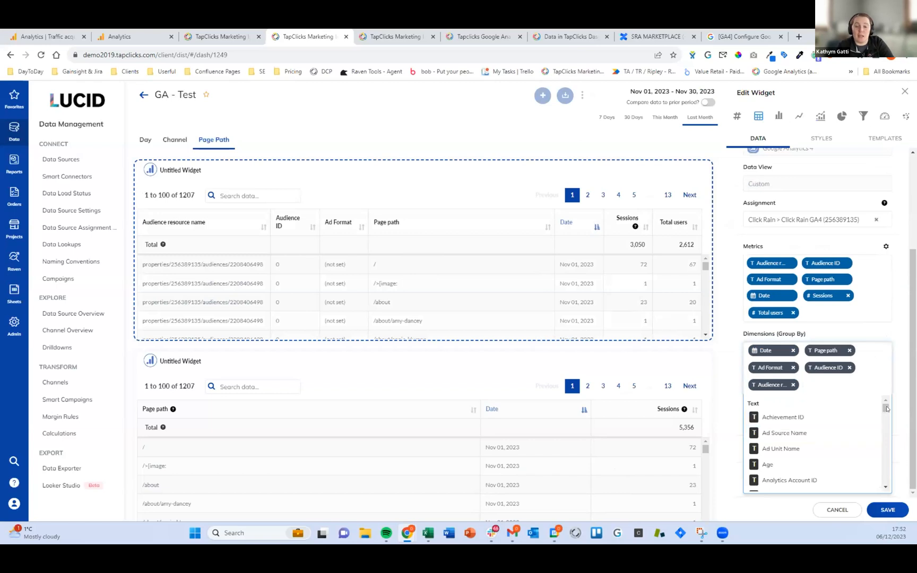
pyautogui.moveTo(885, 408); pyautogui.dragTo(884, 417)
pyautogui.scroll(-2, 883, 454)
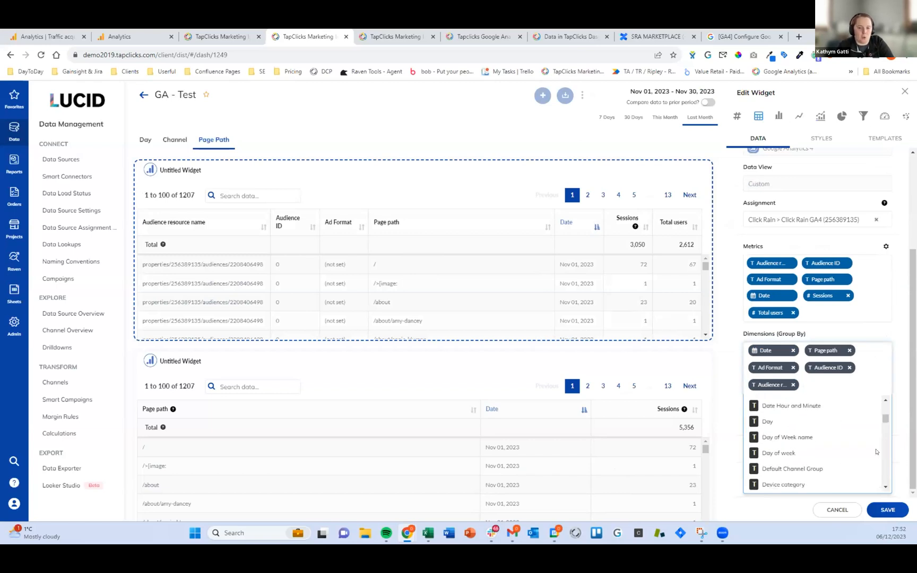
pyautogui.scroll(-5, 867, 422)
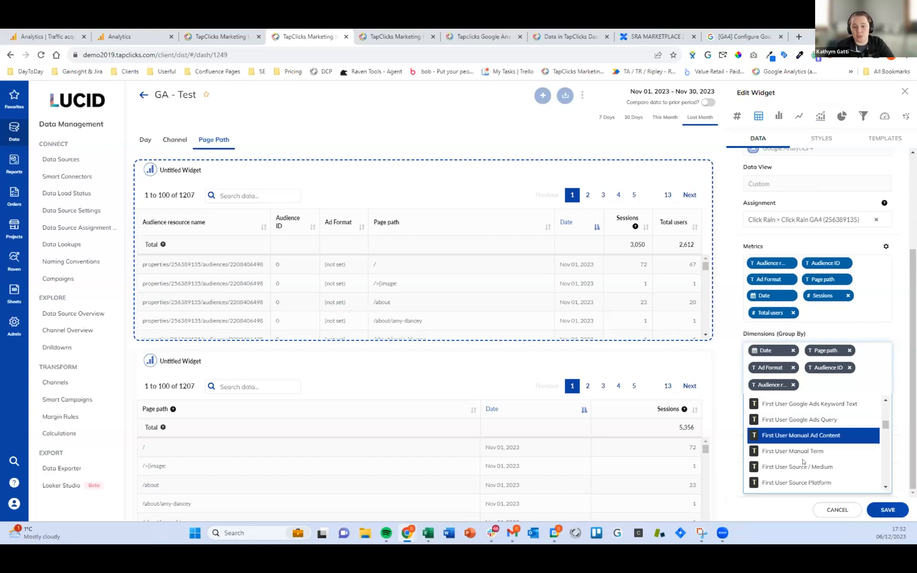
pyautogui.click(817, 384)
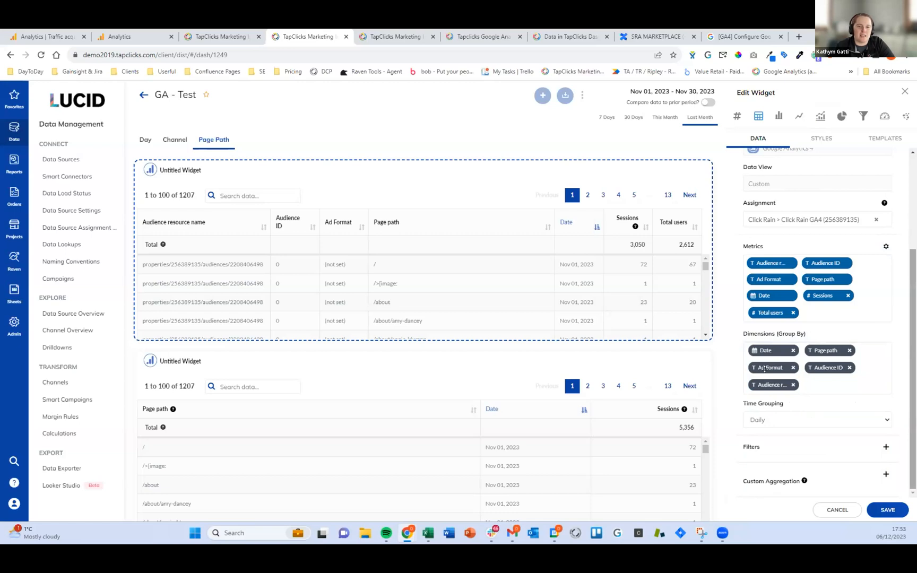
# Step: Switch to Google Analytics, view the free-form exploration, and look through the report navigation beside the Traffic acquisition report
pyautogui.click(129, 33)
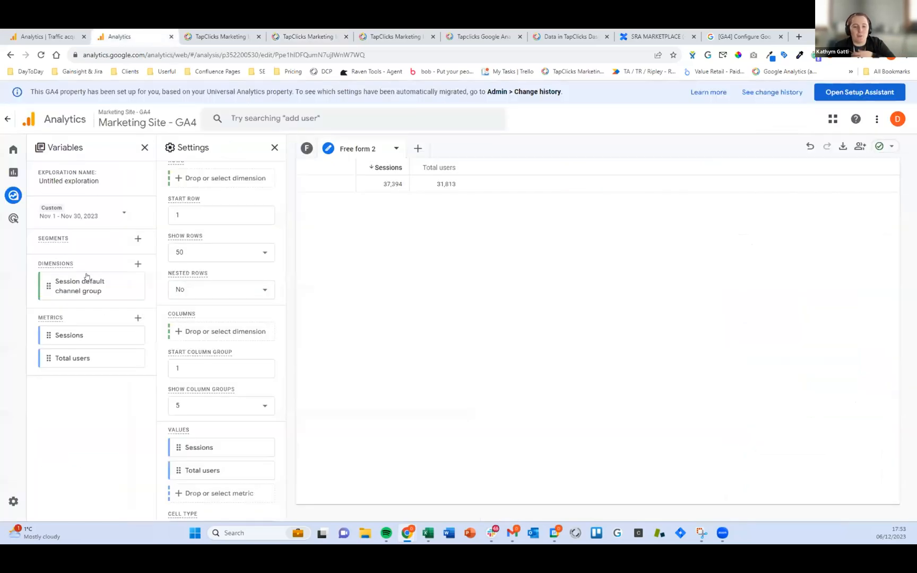
pyautogui.click(40, 36)
pyautogui.moveTo(12, 194)
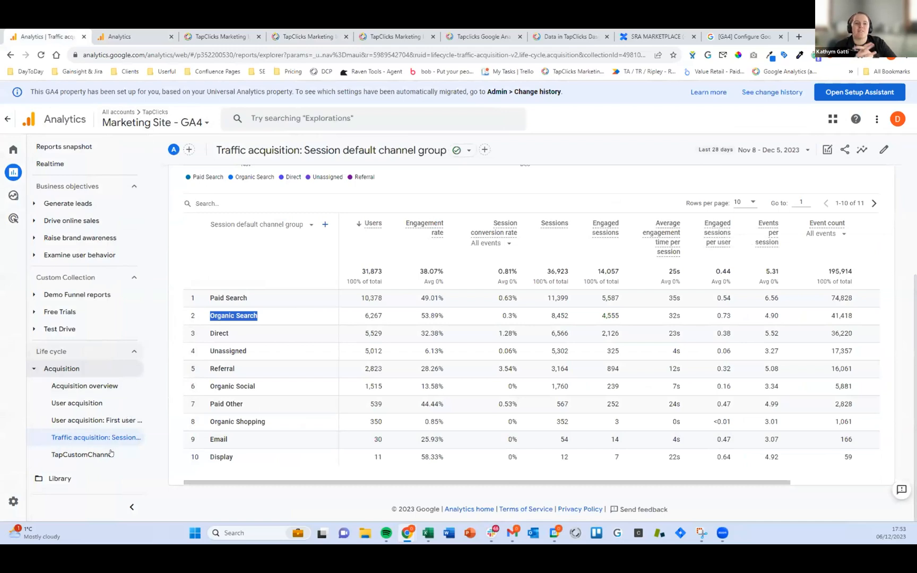
pyautogui.scroll(-2, 110, 452)
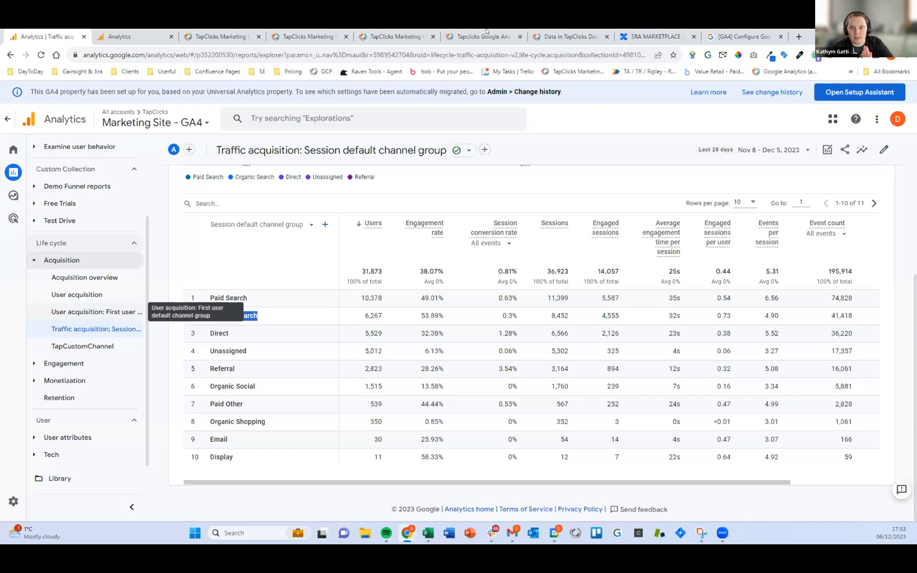
# Step: Return from the Google Analytics exploration to the TapClicks GA - Test dashboard, discard the open widget edit, and view the preset date ranges
pyautogui.click(154, 36)
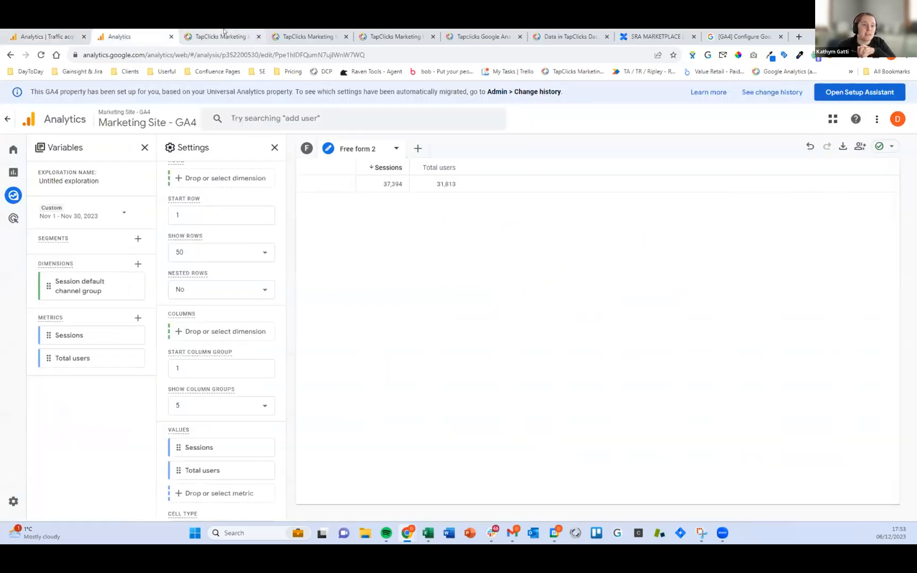
pyautogui.click(221, 36)
pyautogui.click(307, 36)
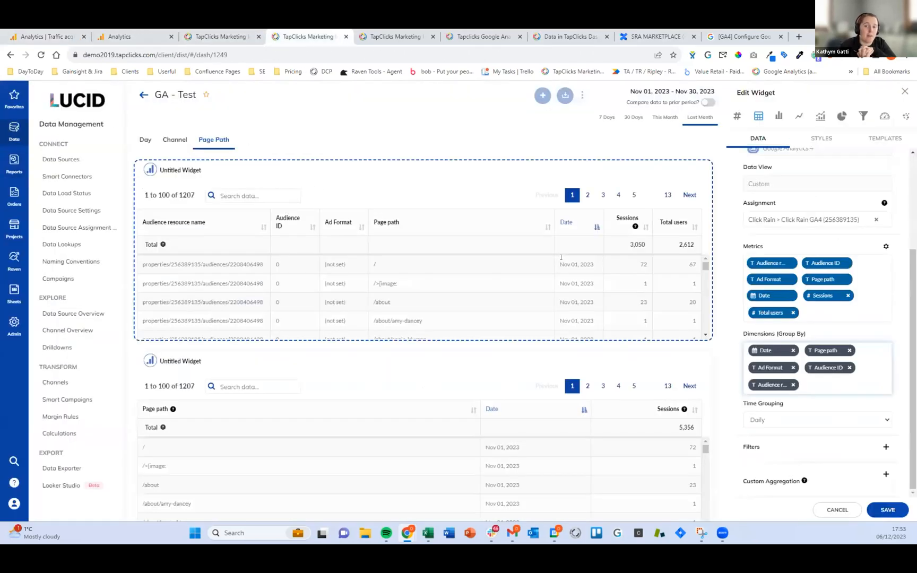
pyautogui.click(671, 91)
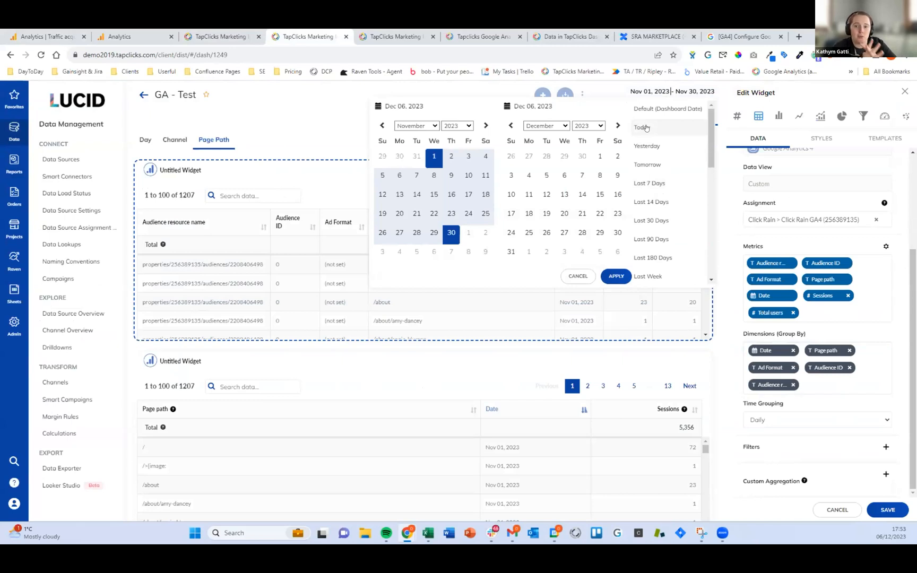
pyautogui.click(838, 510)
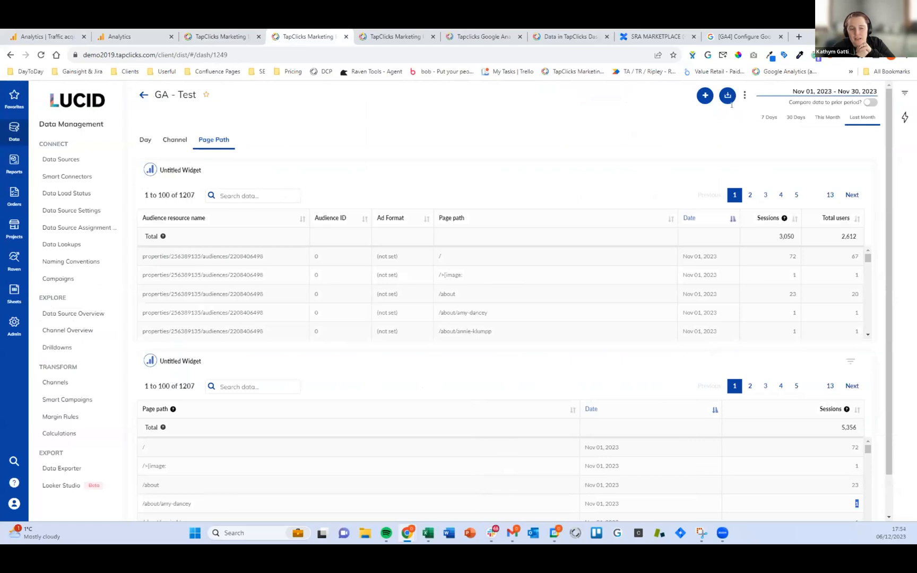
pyautogui.click(817, 94)
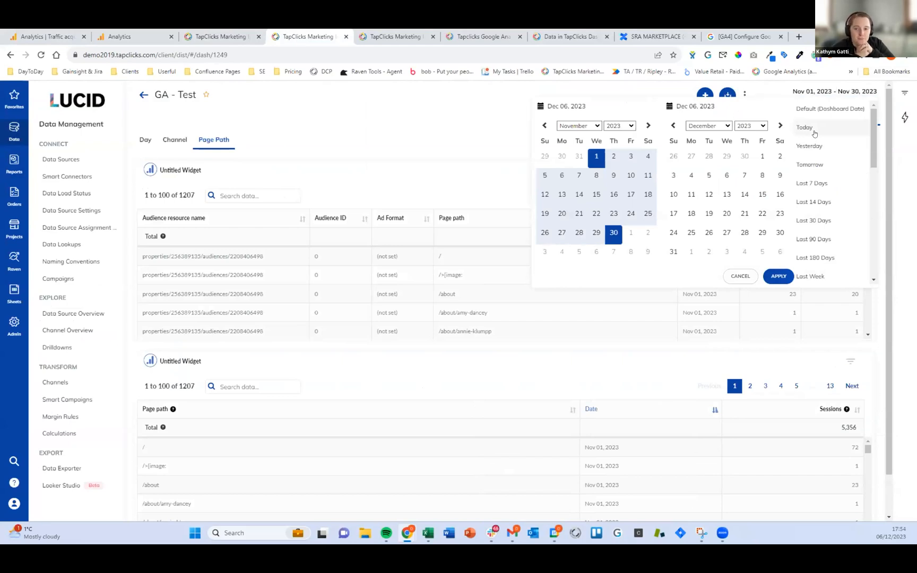
pyautogui.click(465, 159)
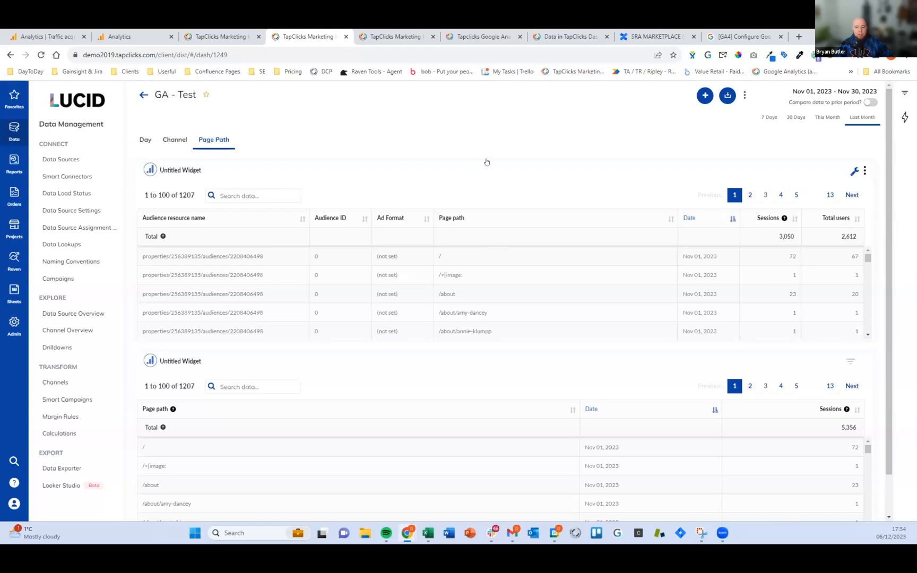
# Step: Compare the action options available for the first and second Page Path widgets
pyautogui.click(865, 170)
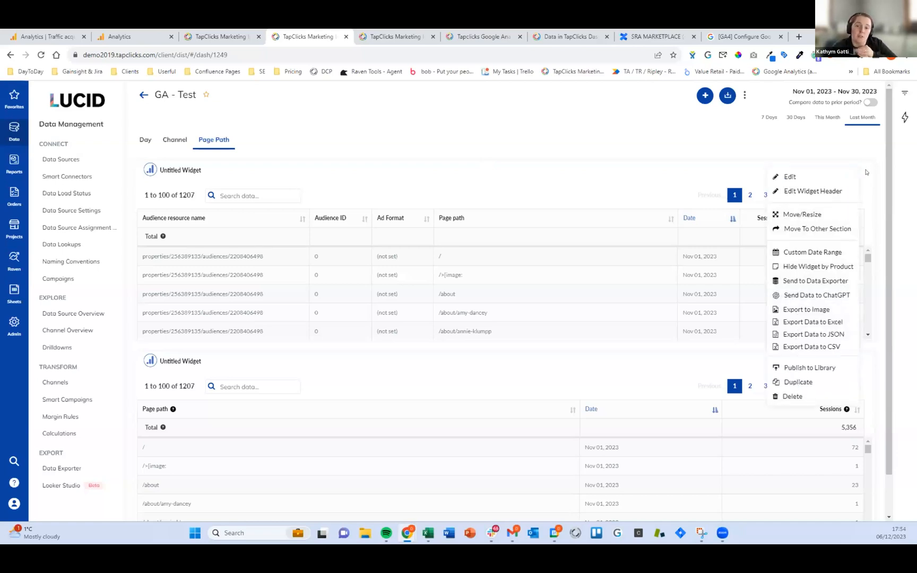
pyautogui.click(638, 178)
pyautogui.scroll(-1, 852, 347)
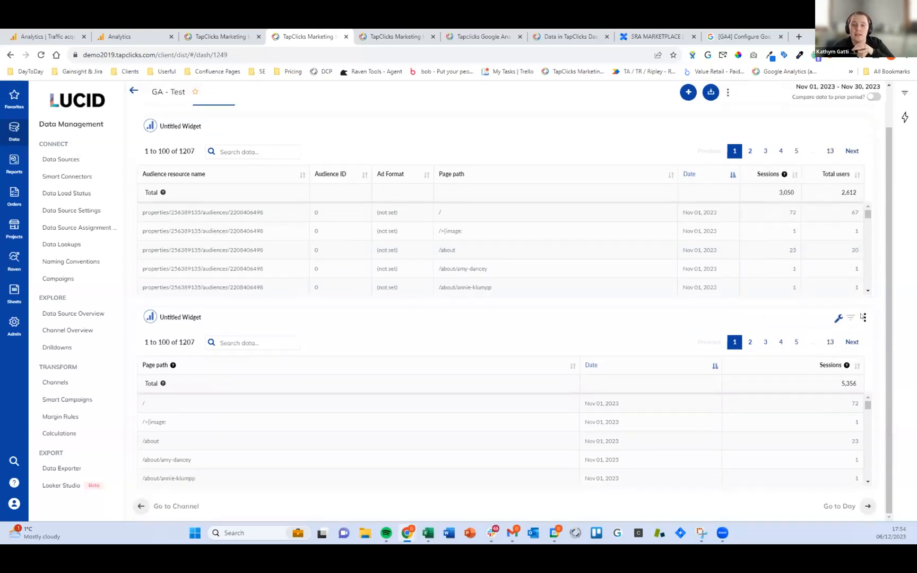
pyautogui.click(865, 320)
pyautogui.scroll(-3, 843, 401)
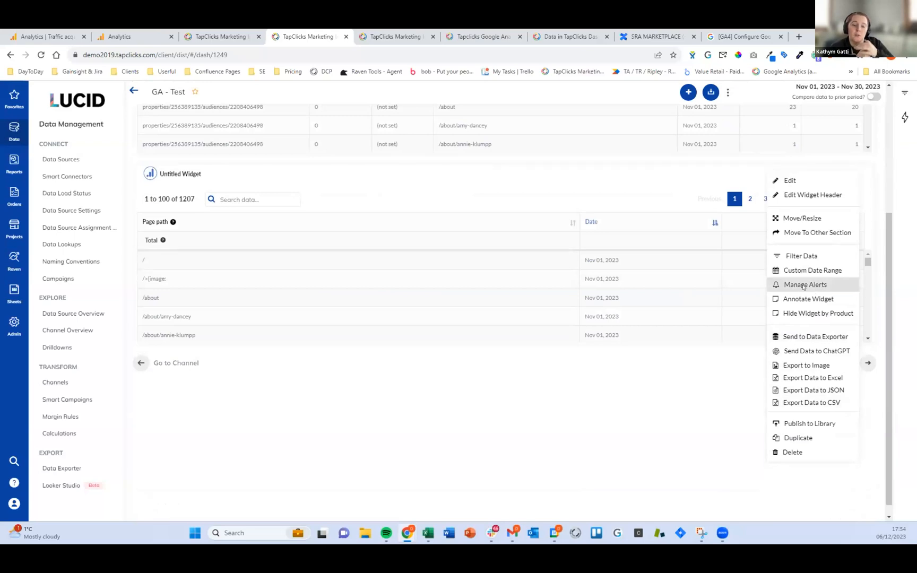
# Step: Draft an alert on the second Page Path widget that triggers when Sessions is less than 10000
pyautogui.click(803, 287)
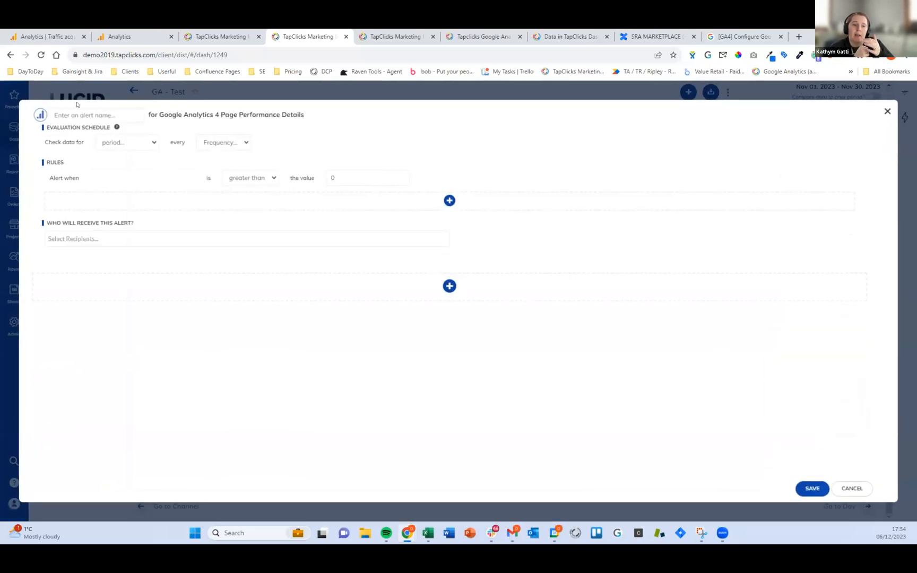
pyautogui.click(117, 146)
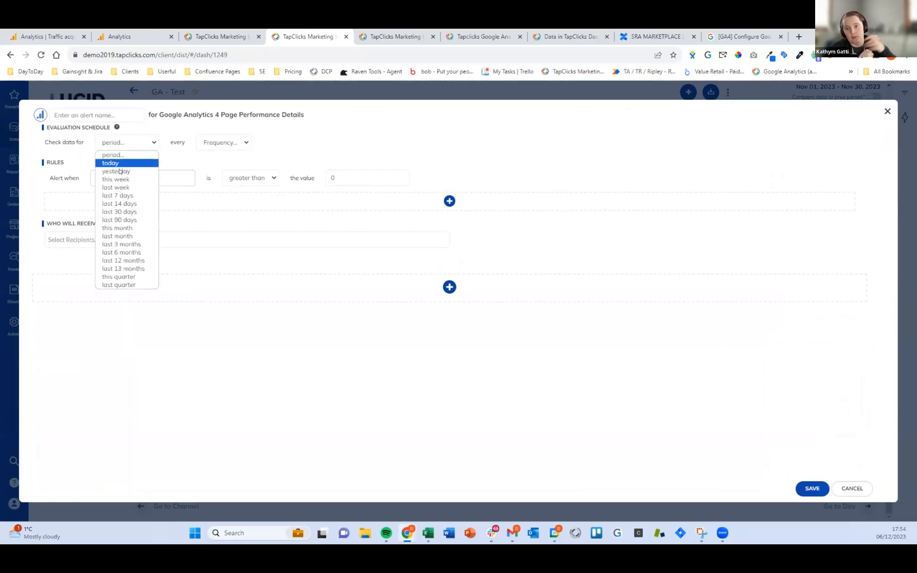
pyautogui.click(238, 152)
pyautogui.click(108, 179)
pyautogui.write('sess')
pyautogui.click(130, 237)
pyautogui.click(250, 177)
pyautogui.click(247, 196)
pyautogui.moveTo(347, 177); pyautogui.dragTo(310, 175)
pyautogui.write('10000')
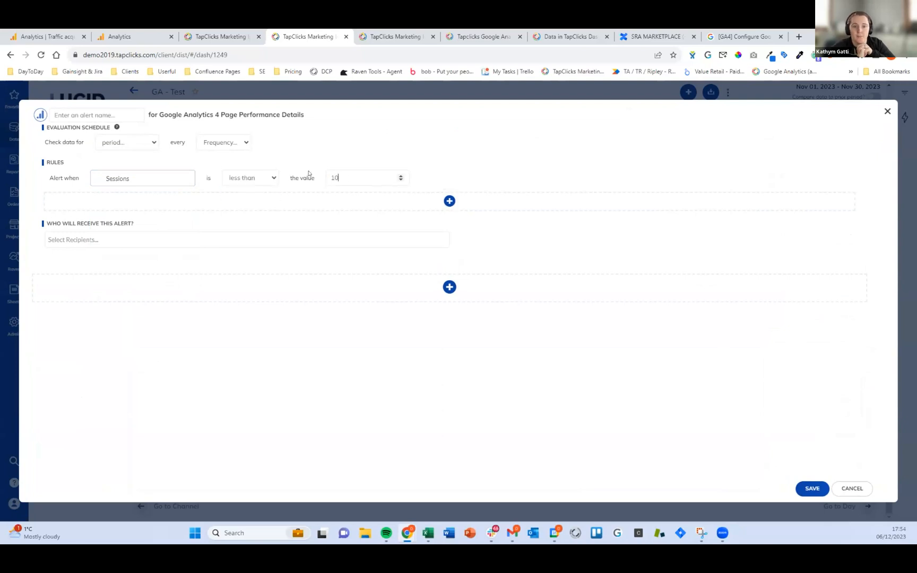
# Step: Browse the evaluation periods offered for the alert and discard it without saving
pyautogui.click(155, 141)
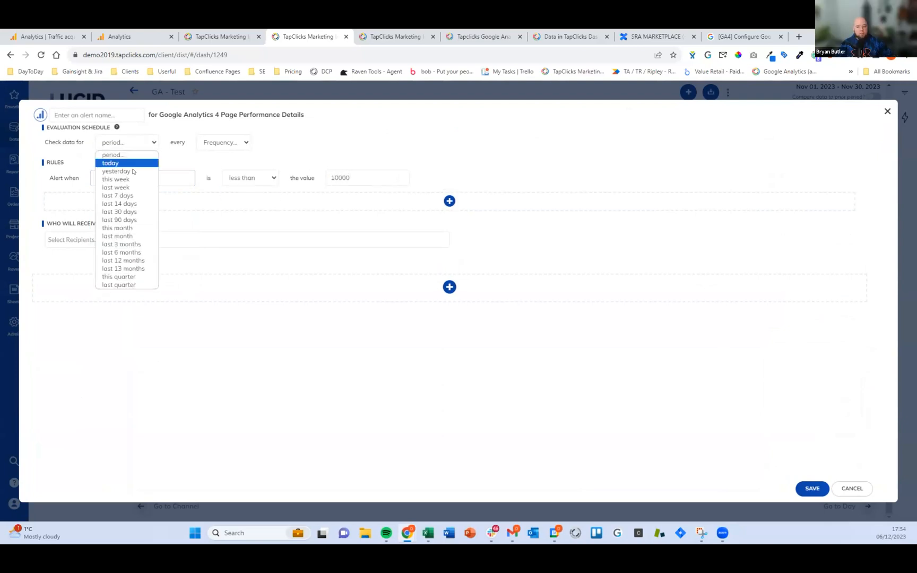
pyautogui.click(171, 154)
pyautogui.click(887, 112)
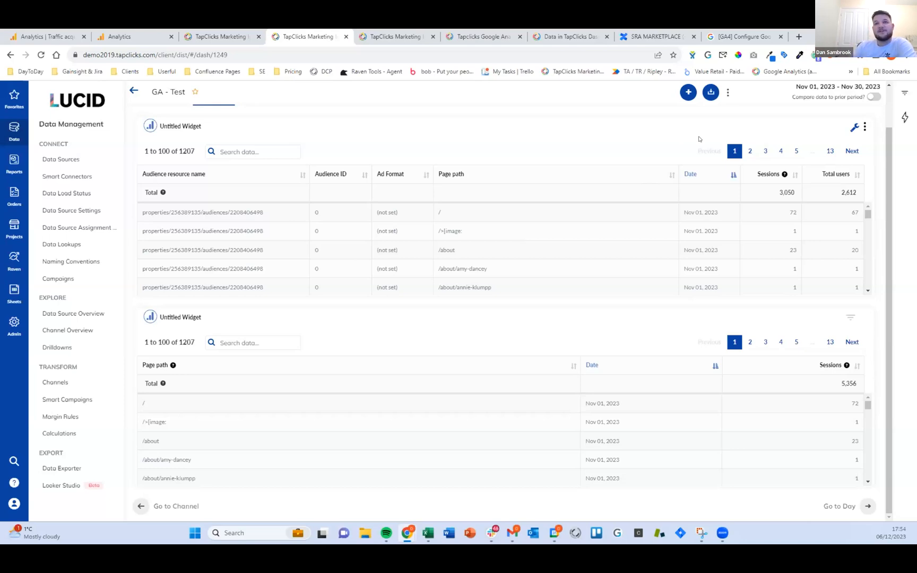
# Step: Switch to Google Analytics and view the table in the User acquisition: First user default channel group report
pyautogui.click(121, 36)
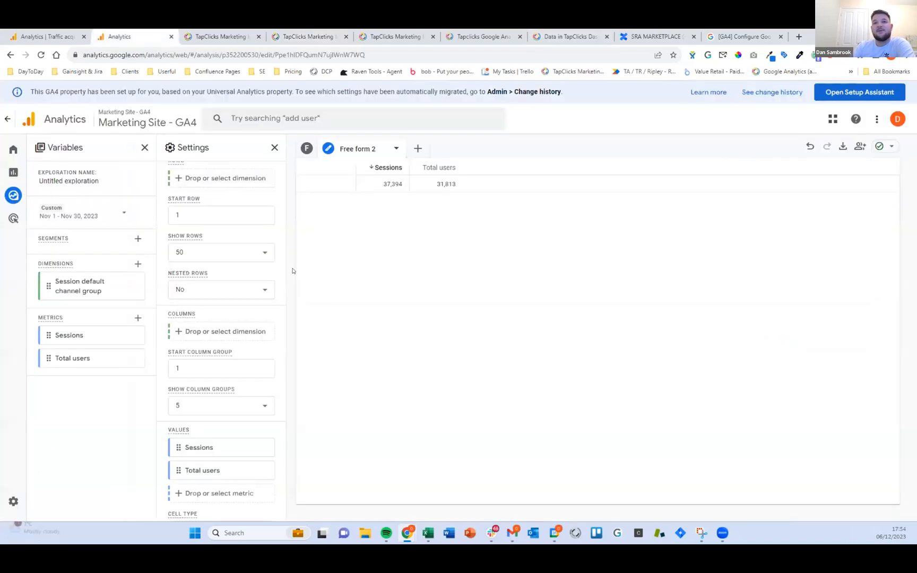
pyautogui.click(53, 35)
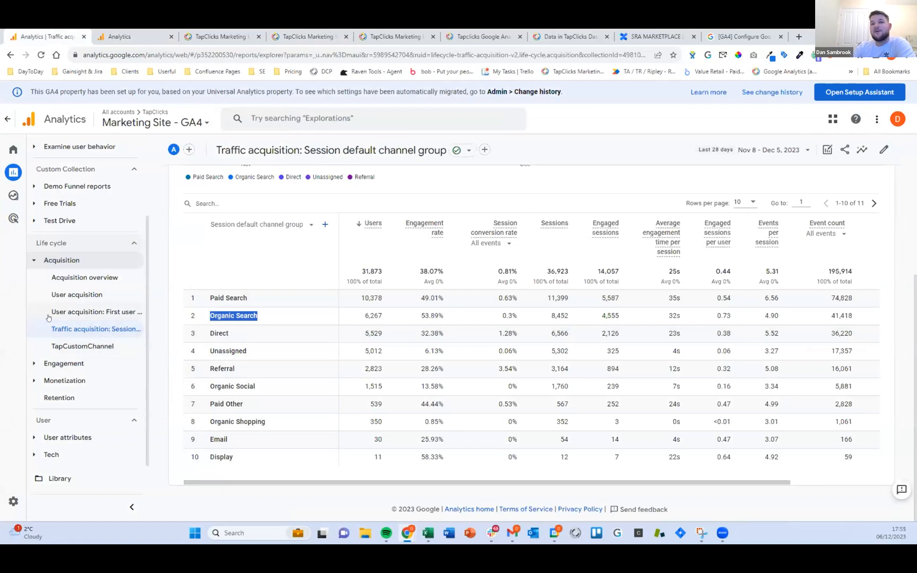
pyautogui.click(101, 311)
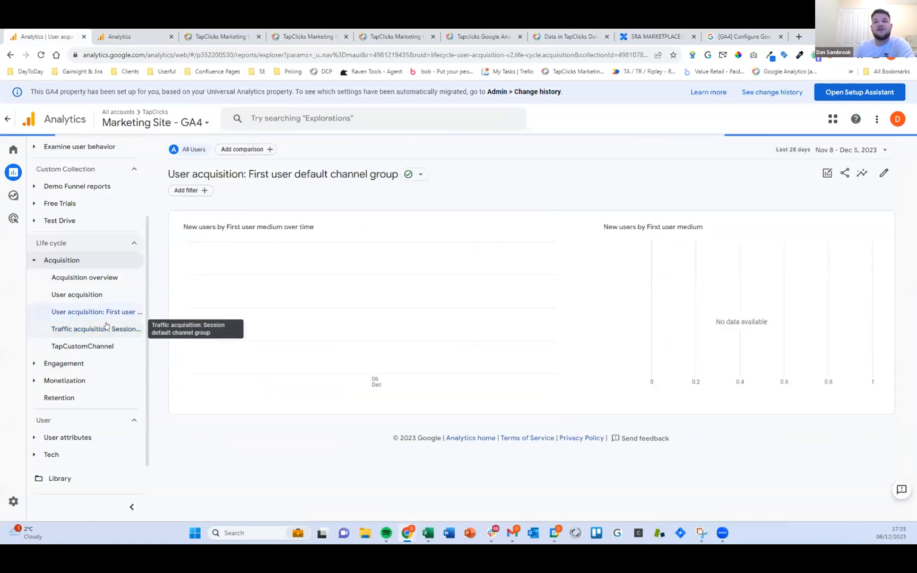
pyautogui.scroll(-3, 403, 412)
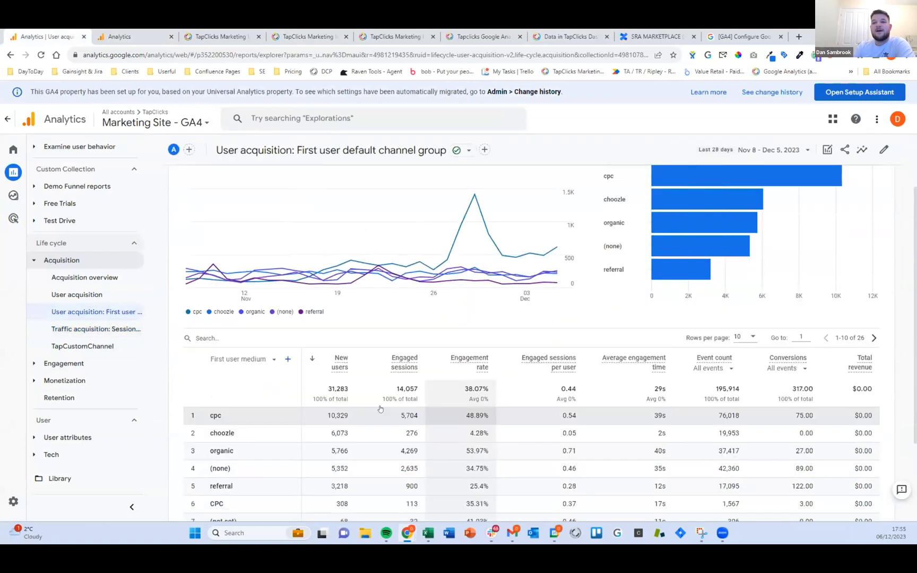
# Step: Return to TapClicks and remove Audience resource name, Audience ID and Ad Format from the first Page Path widget's Group By dimensions
pyautogui.click(220, 37)
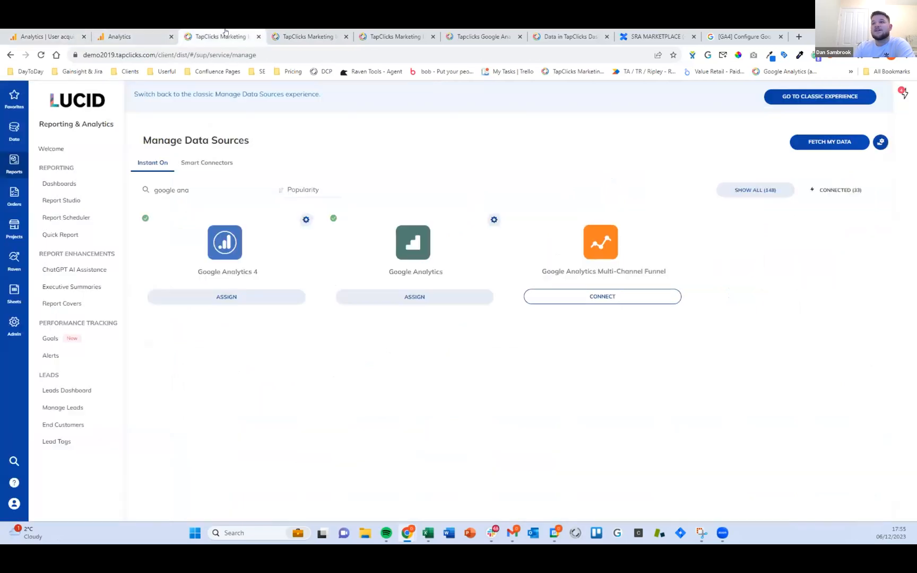
pyautogui.click(308, 36)
pyautogui.click(865, 126)
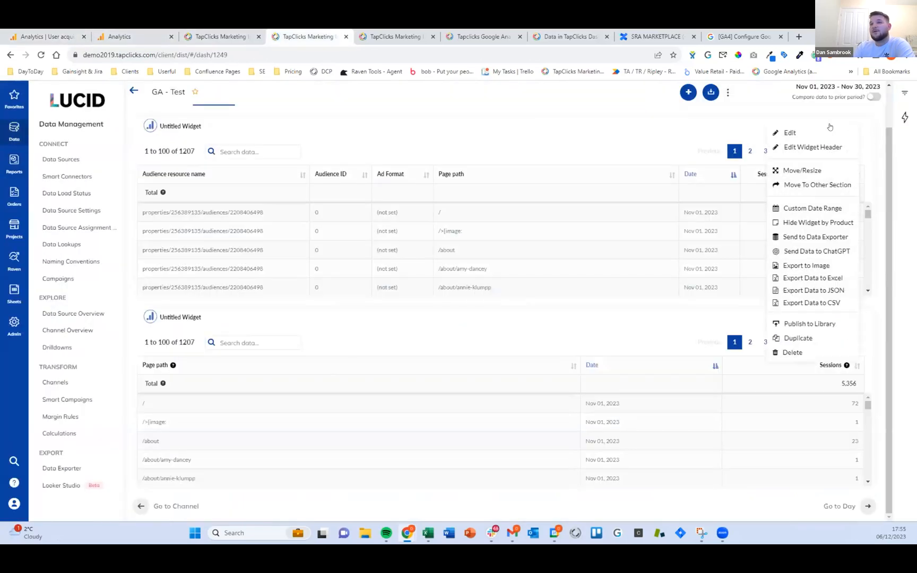
pyautogui.click(790, 131)
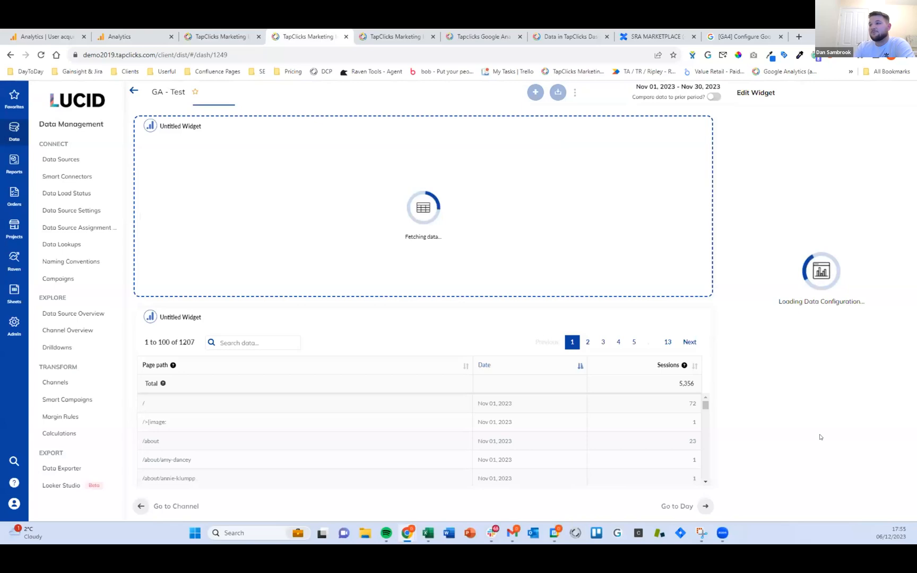
pyautogui.click(854, 380)
pyautogui.press('BackSpace')
pyautogui.press('BackSpace')
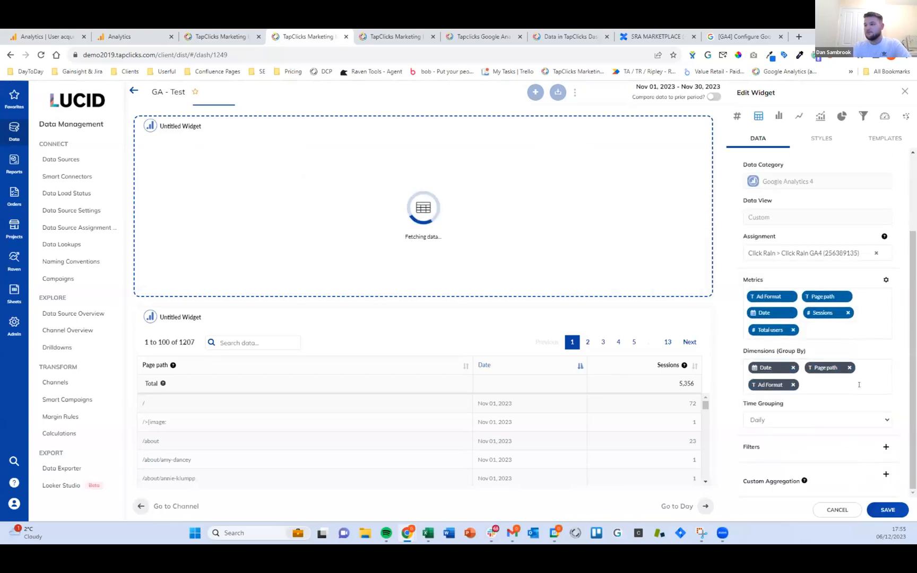
pyautogui.press('BackSpace')
# Step: Add First User Default Channel Group to the widget's Group By dimensions
pyautogui.write('firsdt us')
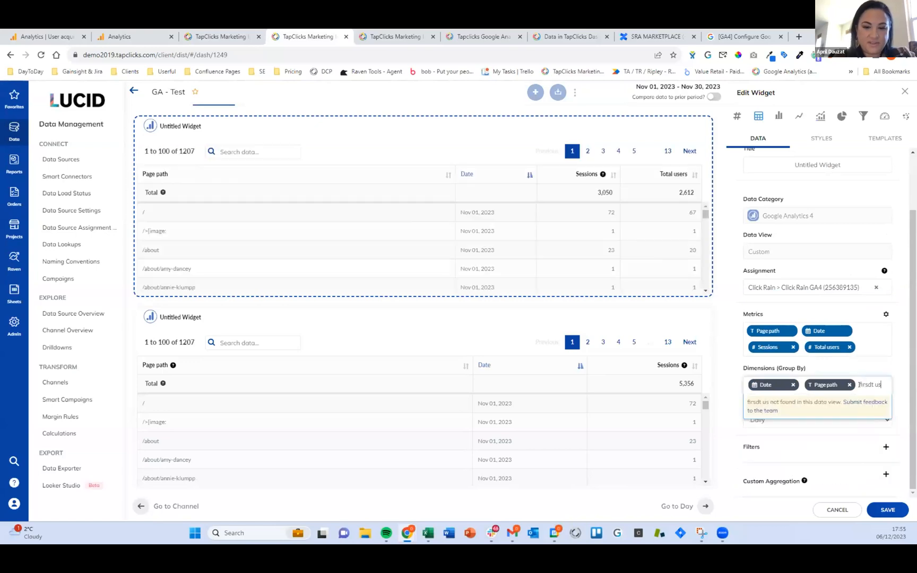
pyautogui.press('BackSpace')
pyautogui.press('BackSpace')
pyautogui.press('BackSpace')
pyautogui.press('BackSpace')
pyautogui.press('BackSpace')
pyautogui.write('t us')
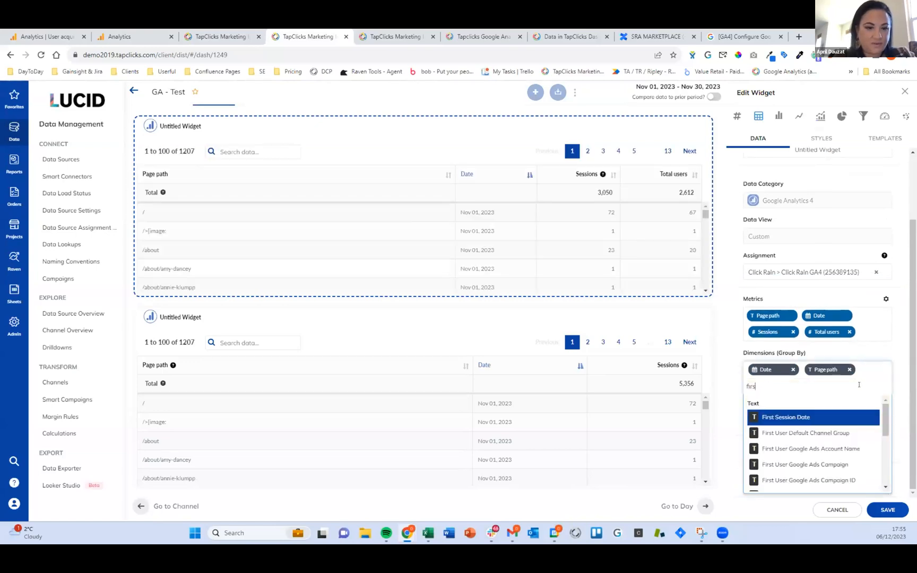
pyautogui.write('e')
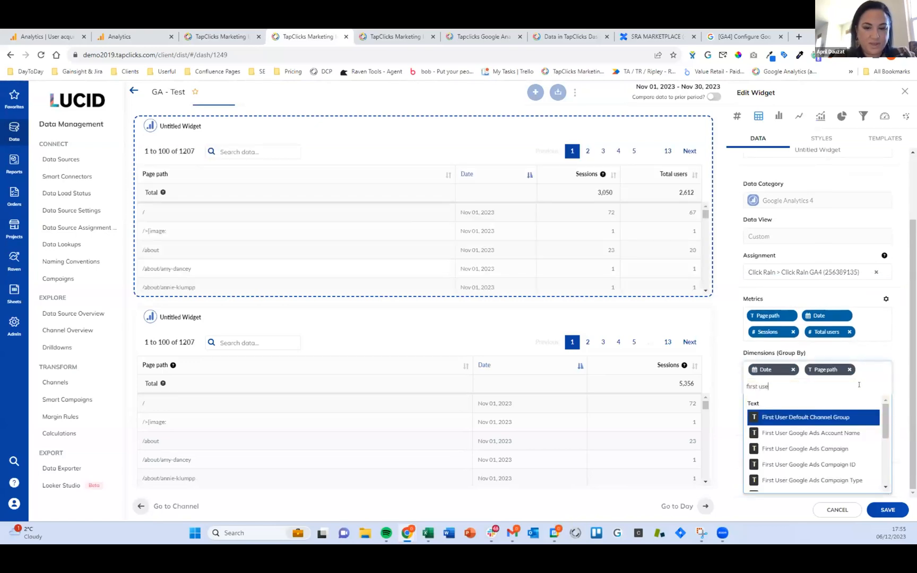
pyautogui.press('Return')
# Step: Add Session Source / Medium to the widget's Group By dimensions and save the widget
pyautogui.write('session')
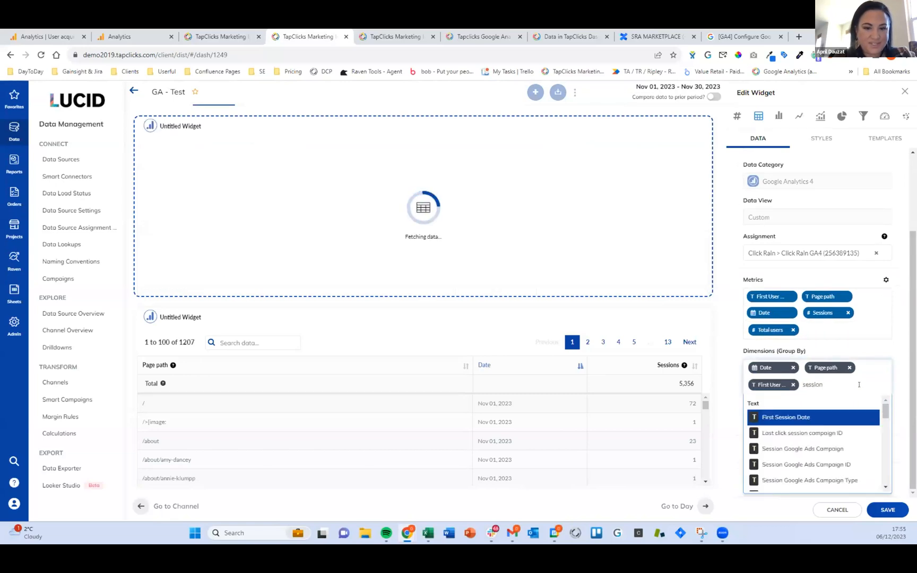
pyautogui.write(' sp')
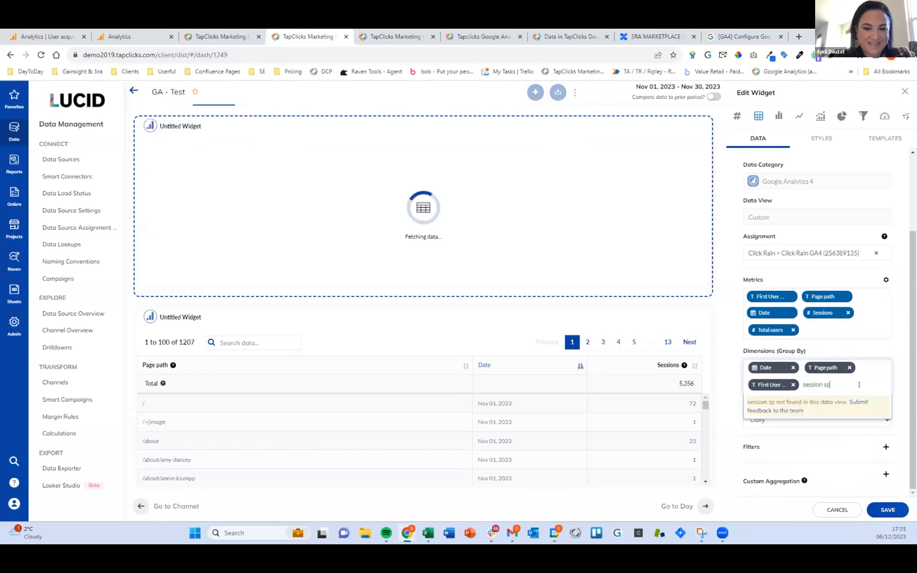
pyautogui.press('BackSpace')
pyautogui.write('o')
pyautogui.press('Return')
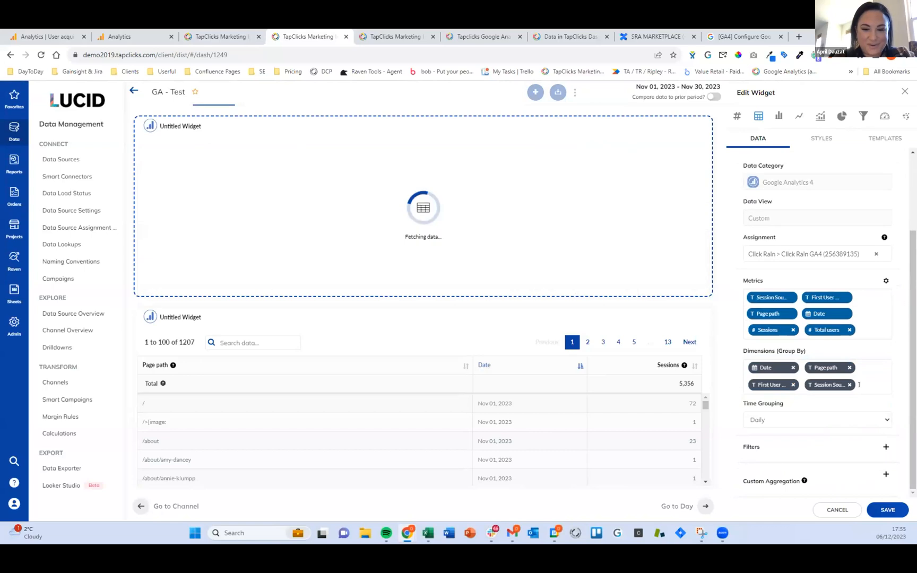
pyautogui.click(887, 509)
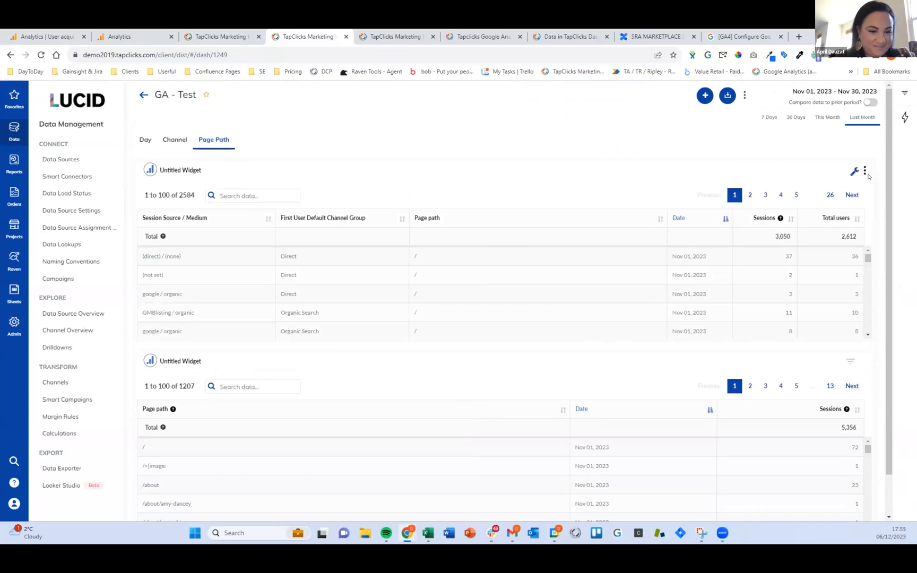
# Step: Reopen the first Page Path widget for editing and remove First User Default Channel Group and Page path from its Group By dimensions
pyautogui.click(865, 171)
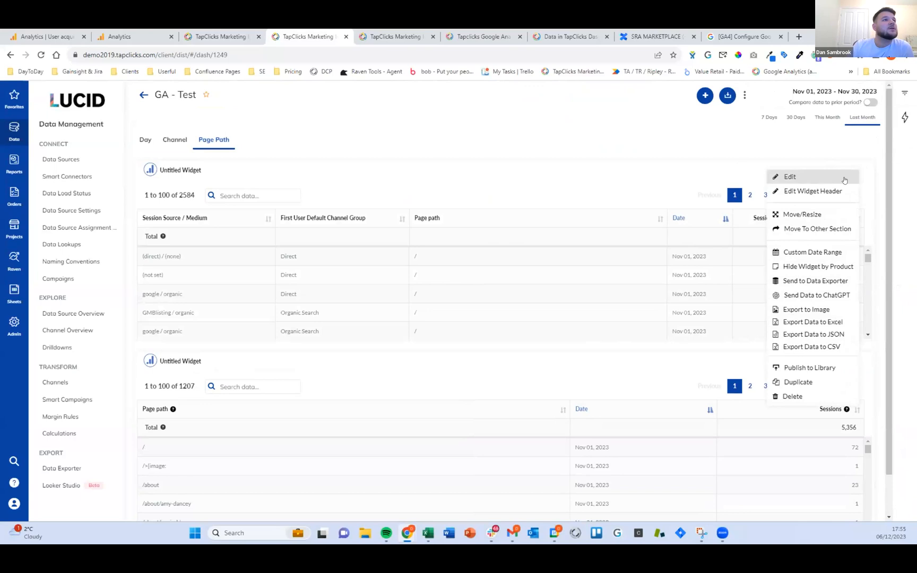
pyautogui.click(844, 180)
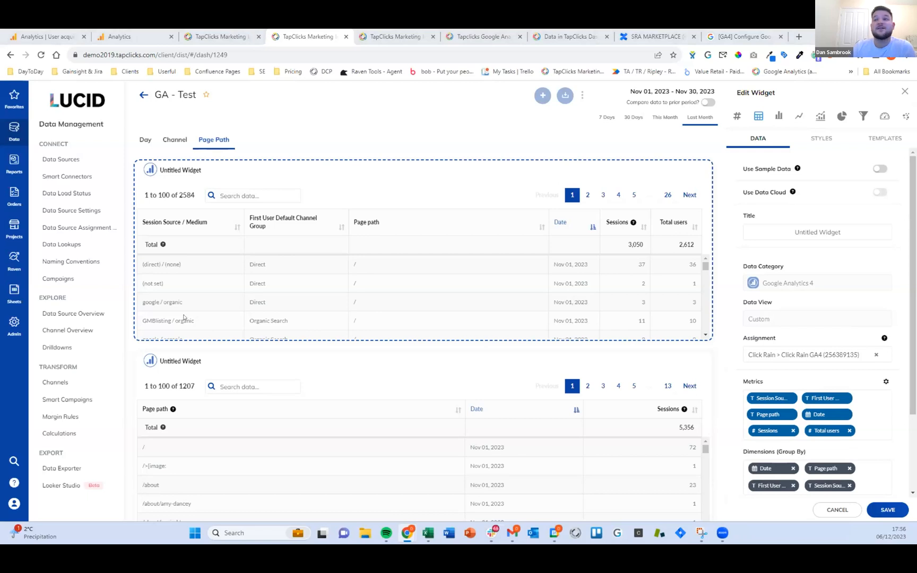
pyautogui.click(862, 485)
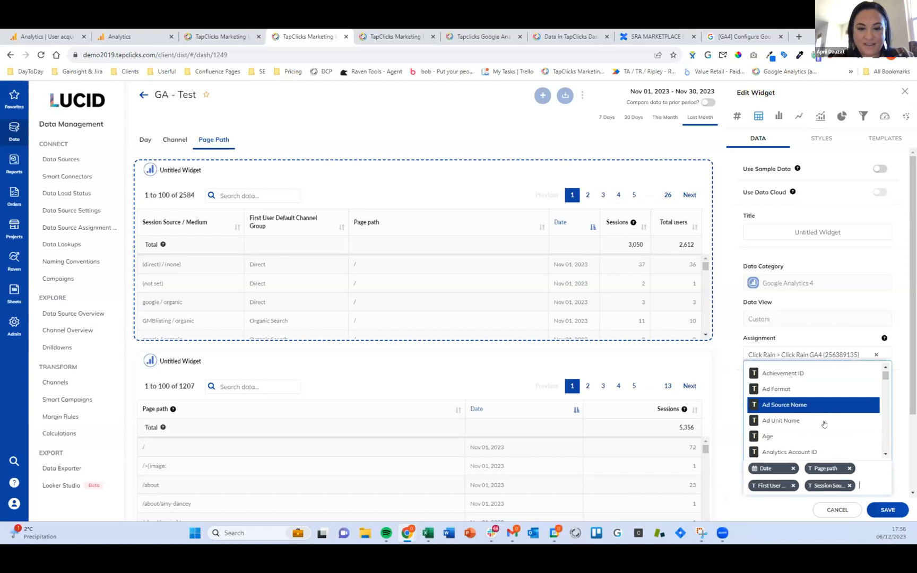
pyautogui.scroll(-1, 808, 419)
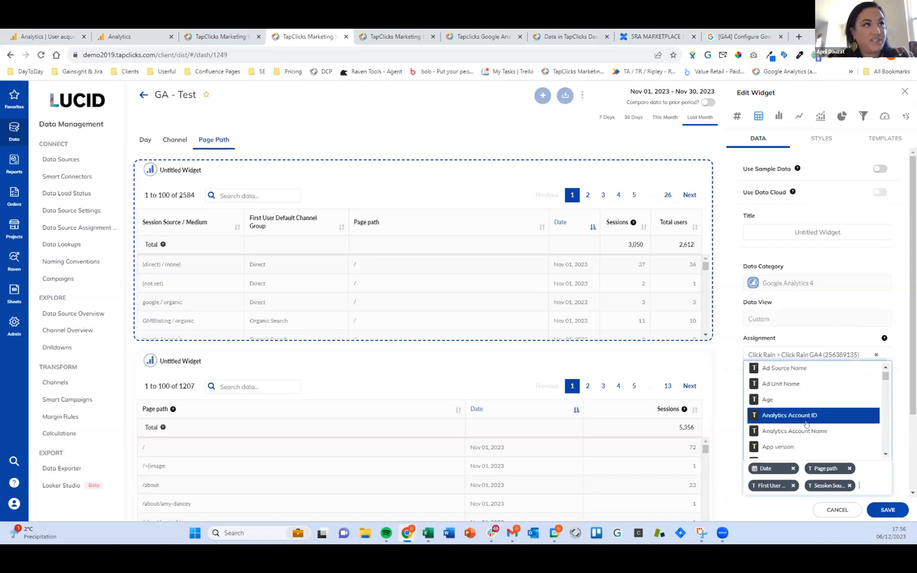
pyautogui.click(793, 486)
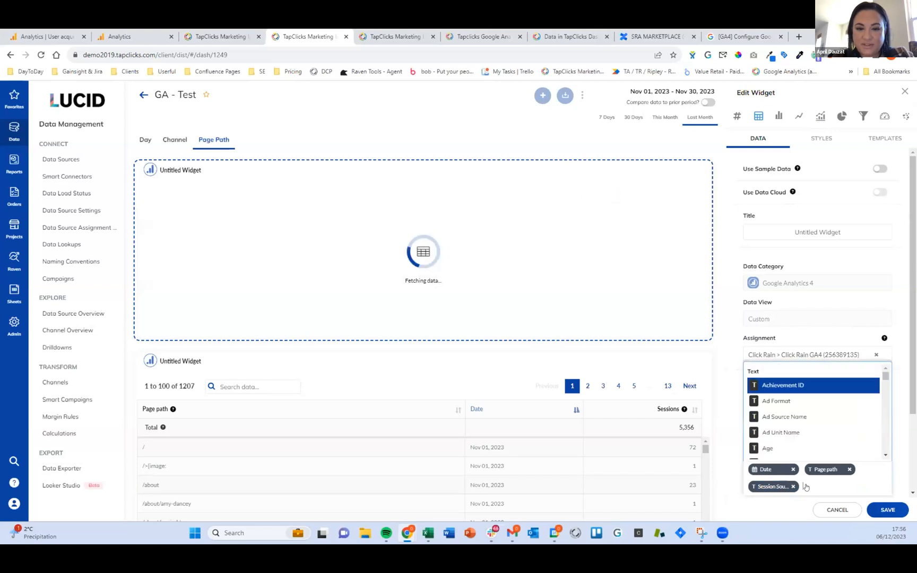
pyautogui.click(852, 483)
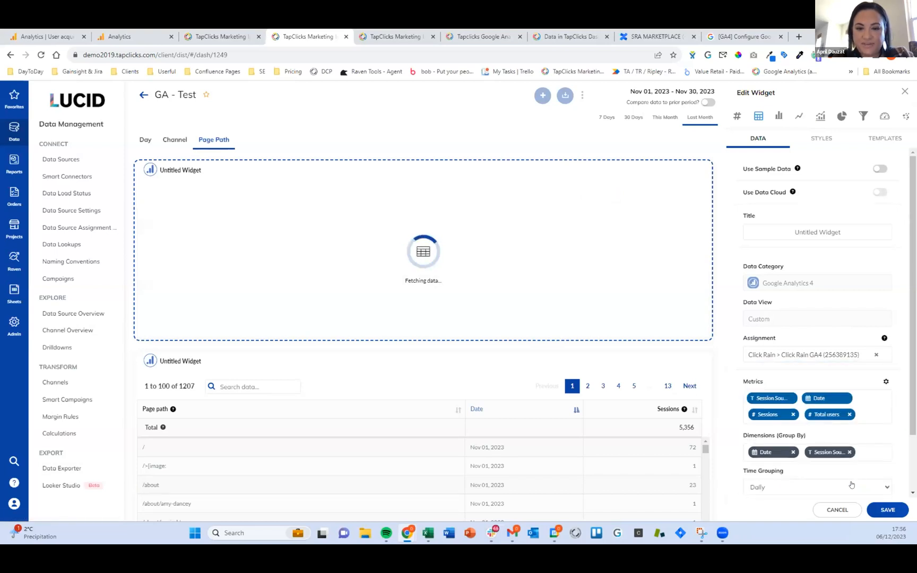
pyautogui.click(866, 453)
pyautogui.write('us==')
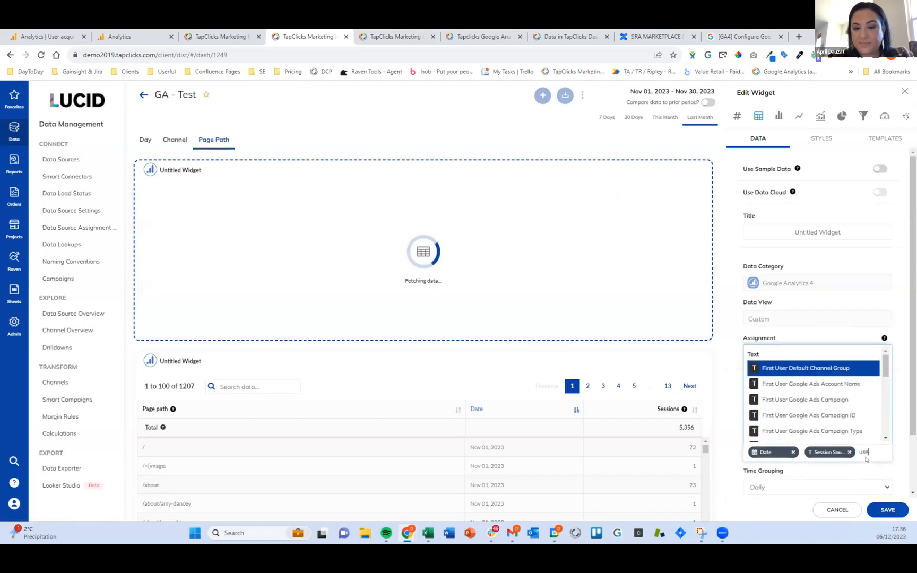
pyautogui.click(808, 477)
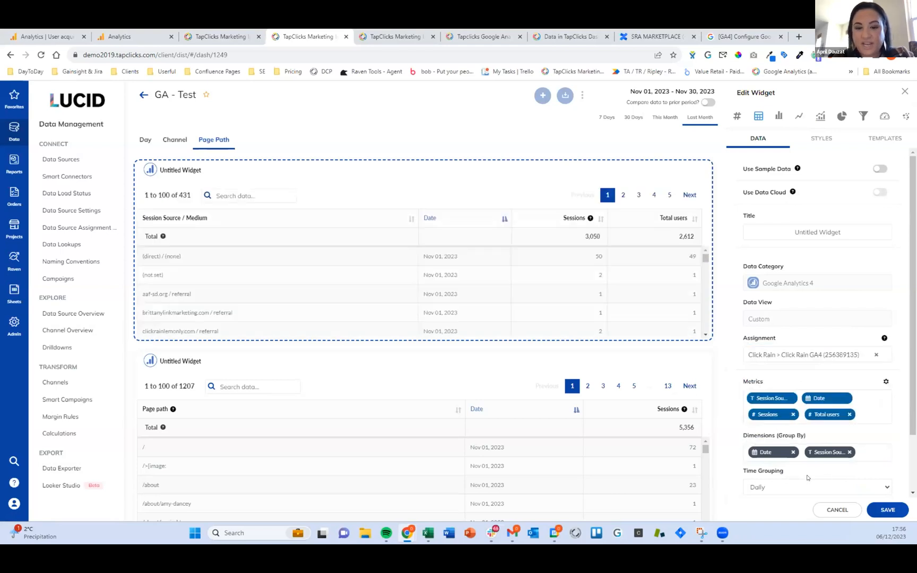
# Step: Add Active users to the first Page Path widget's metrics
pyautogui.click(865, 413)
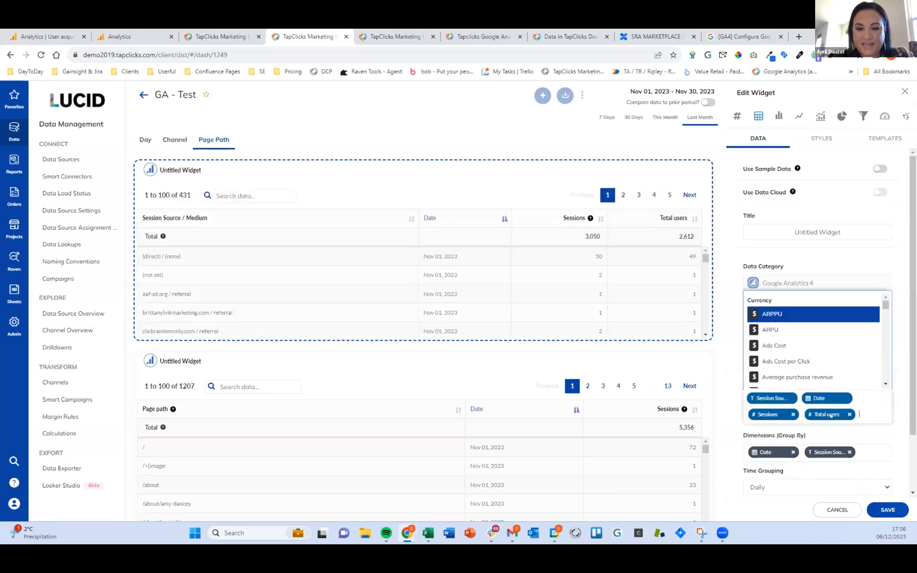
pyautogui.write('users')
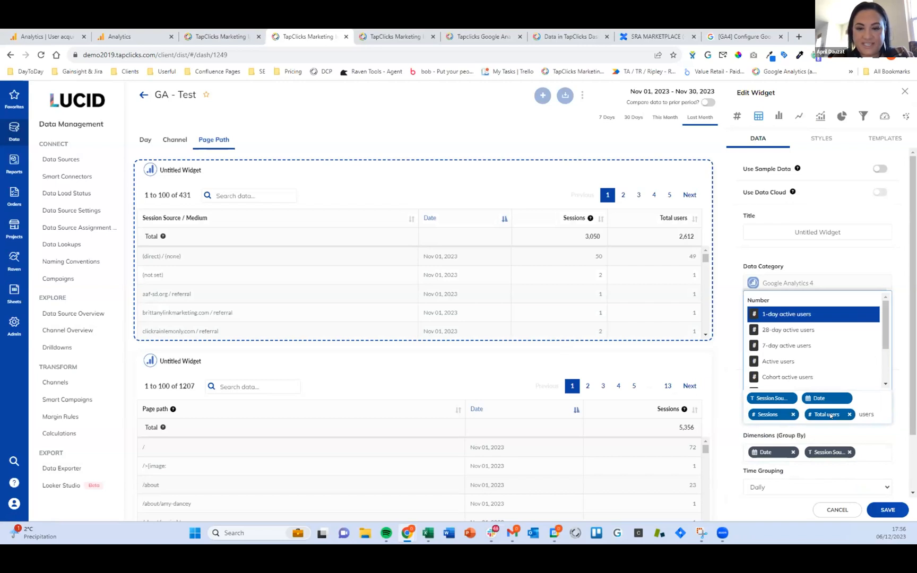
pyautogui.press('Down')
pyautogui.press('Down')
pyautogui.press('Down')
pyautogui.press('Down')
pyautogui.press('Down')
pyautogui.press('Down')
pyautogui.press('Up')
pyautogui.press('Up')
pyautogui.press('Up')
pyautogui.press('Return')
# Step: Replace Session Source / Medium with First User Default Channel Group in the widget's Group By dimensions
pyautogui.click(864, 470)
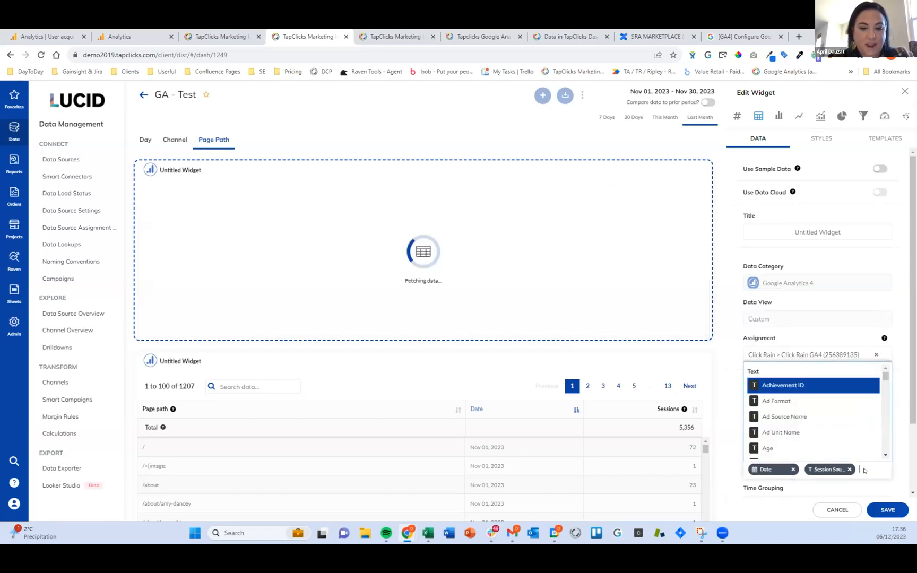
pyautogui.write('first user')
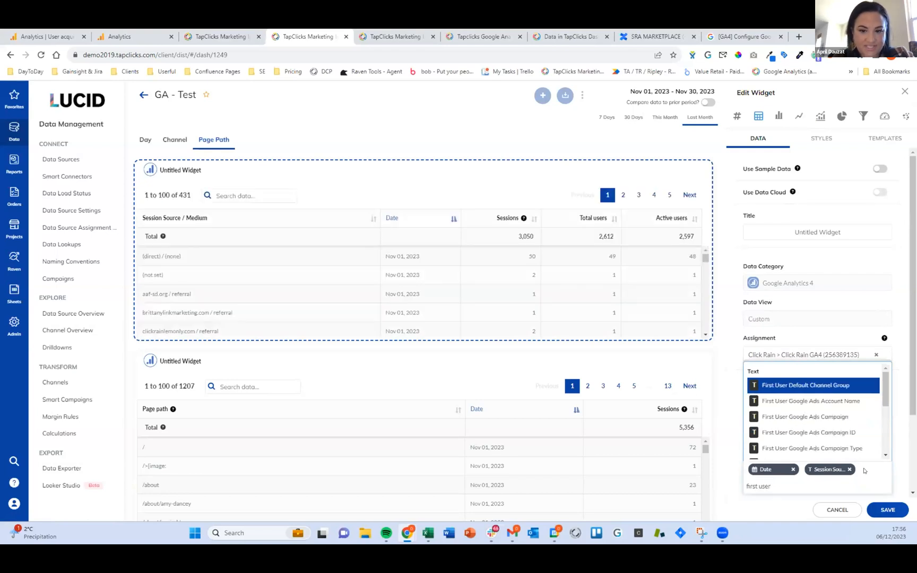
pyautogui.press('Return')
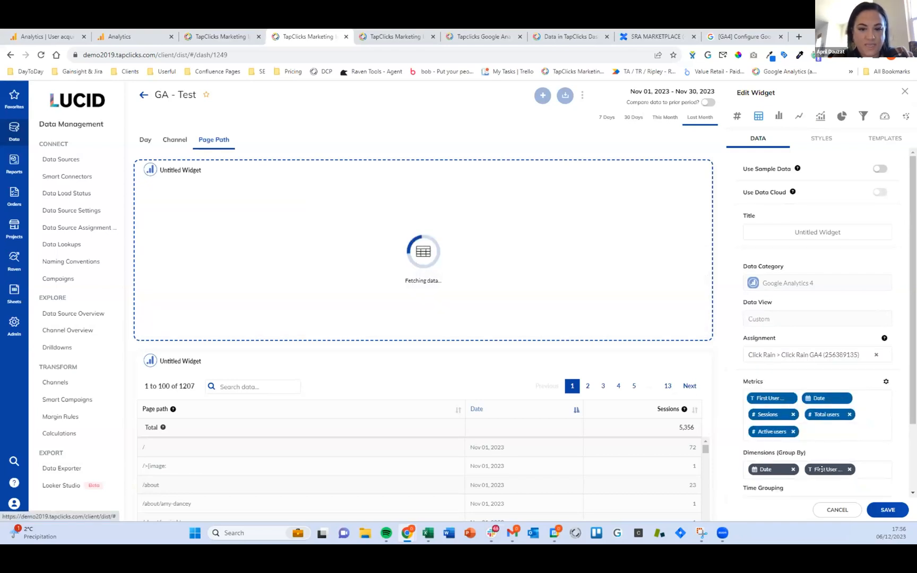
# Step: Search the widget's available metrics for "sess" and look through the session metrics
pyautogui.click(822, 436)
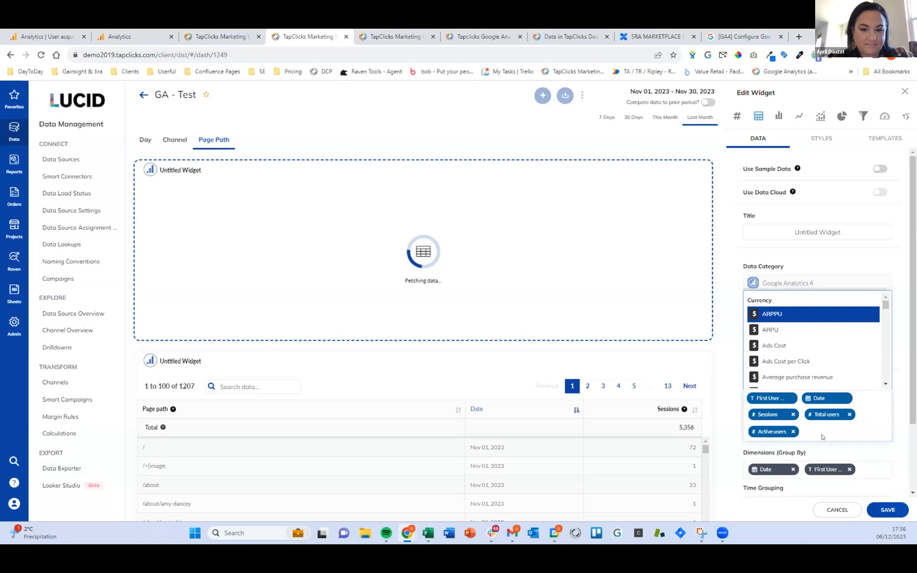
pyautogui.write('sess')
pyautogui.scroll(-3, 883, 320)
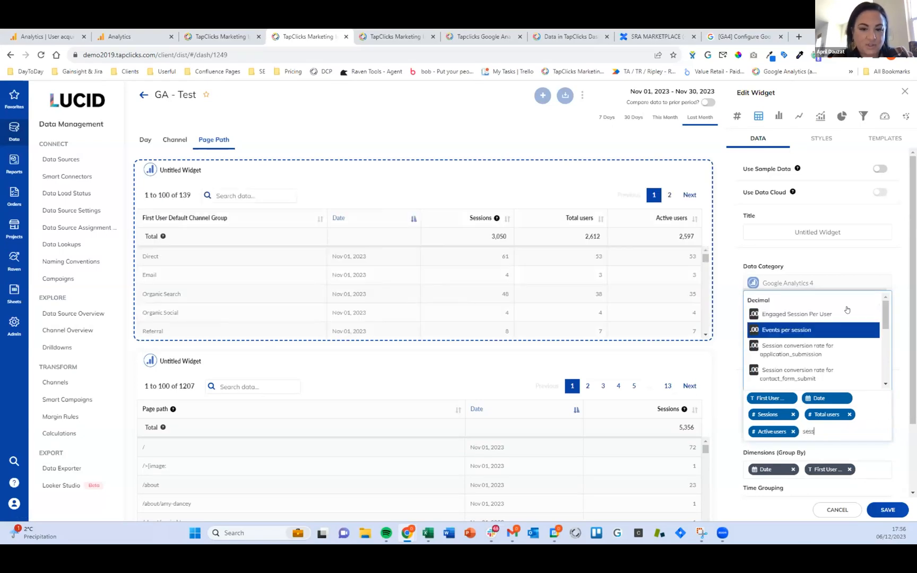
pyautogui.moveTo(882, 320); pyautogui.dragTo(884, 373)
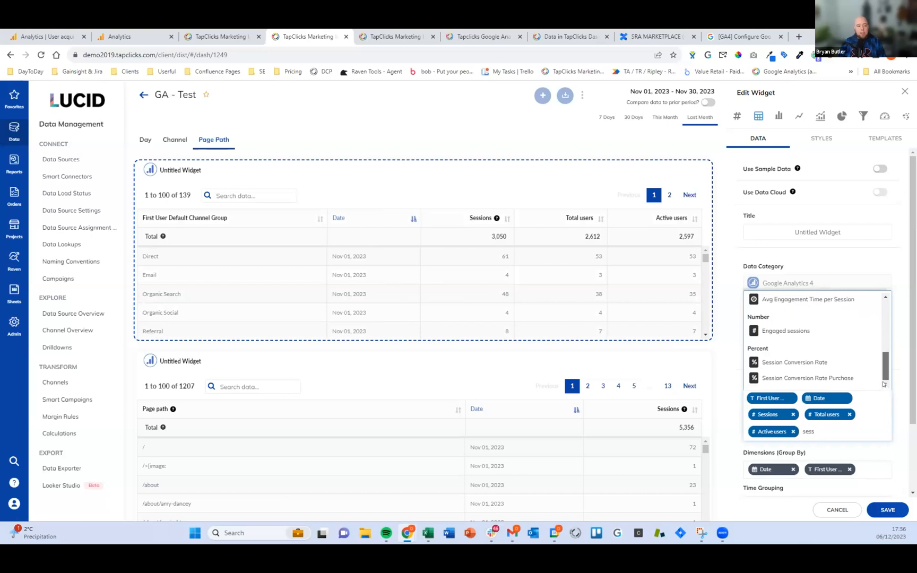
# Step: Switch to Google Analytics and expand the Tech, User attributes, Monetization and Engagement report groups to examine their reports
pyautogui.click(248, 33)
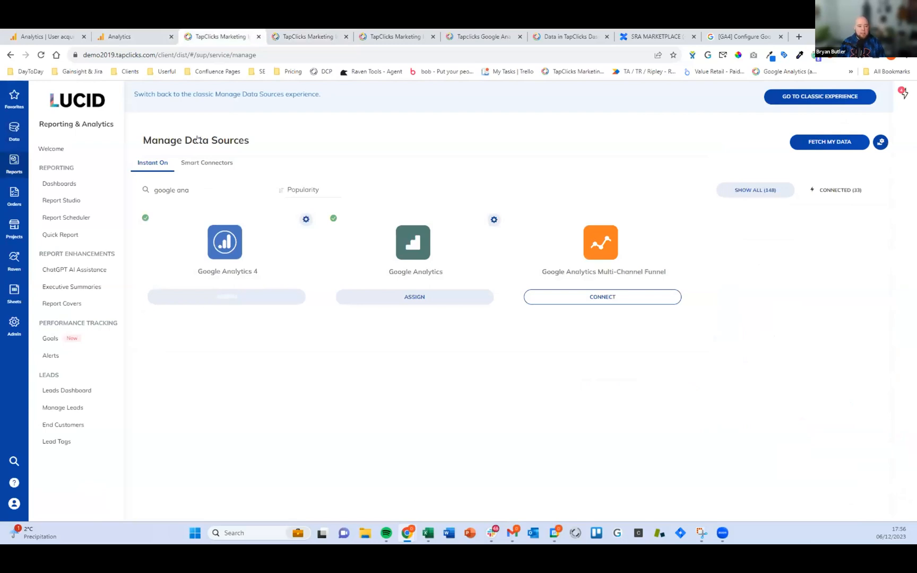
pyautogui.click(114, 37)
pyautogui.click(46, 37)
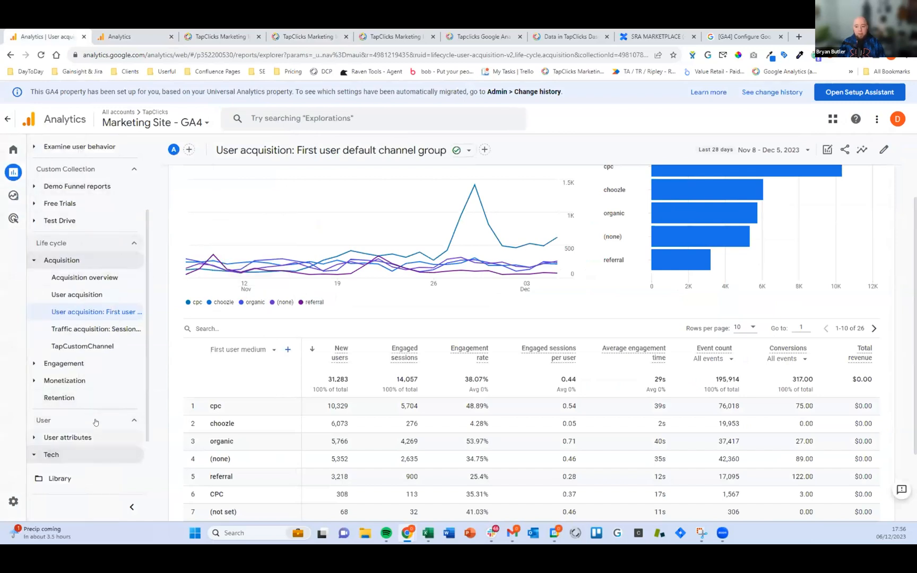
pyautogui.click(95, 455)
pyautogui.click(68, 403)
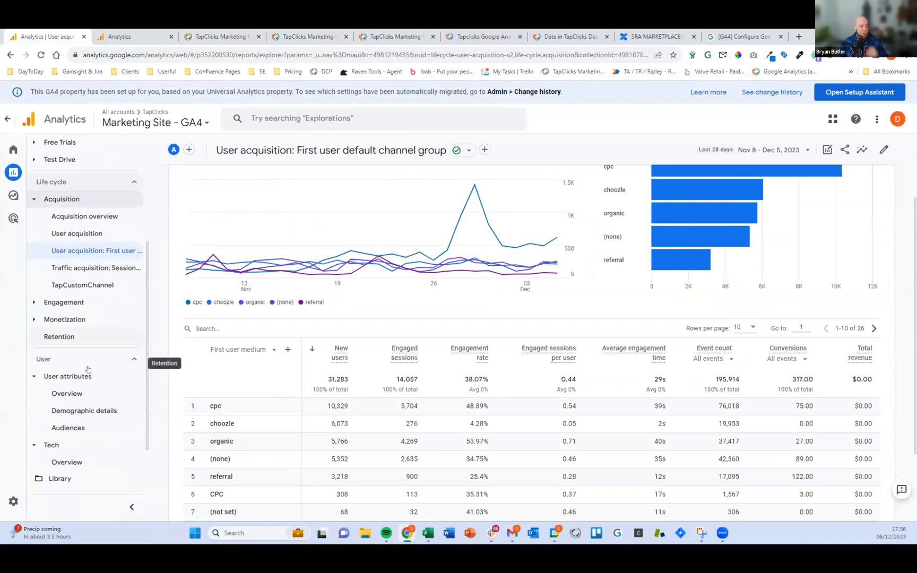
pyautogui.click(64, 295)
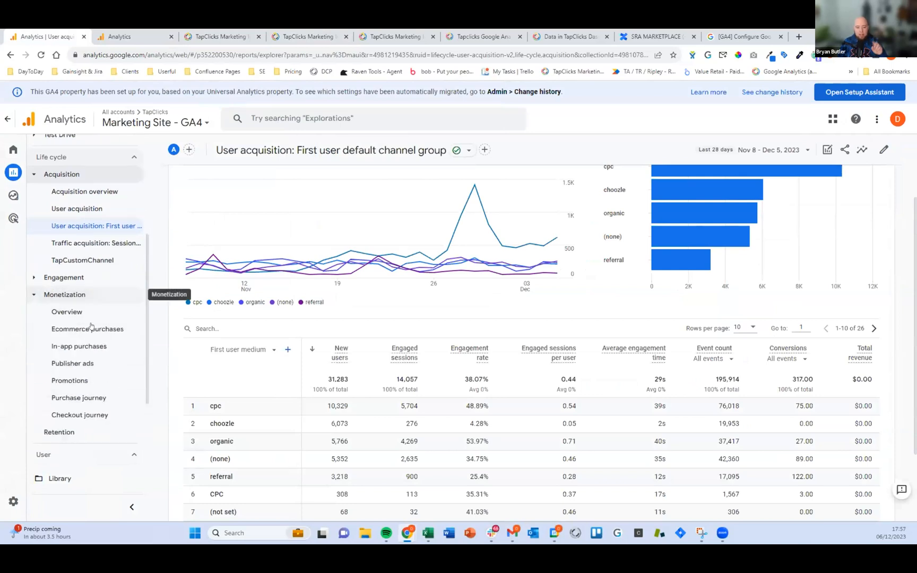
pyautogui.scroll(3, 91, 325)
pyautogui.click(90, 324)
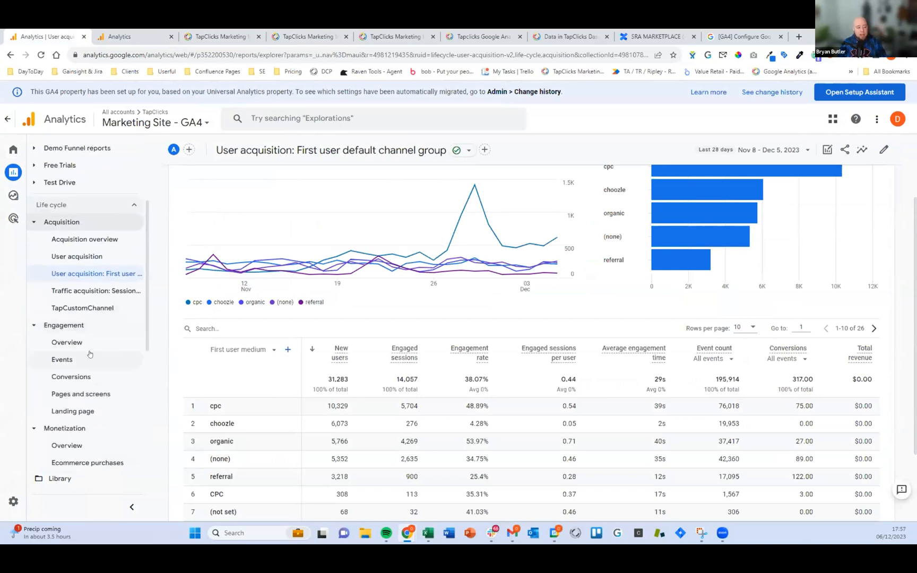
# Step: Look over the Acquisition reports in the Life cycle collection and open the Reports snapshot
pyautogui.scroll(3, 90, 354)
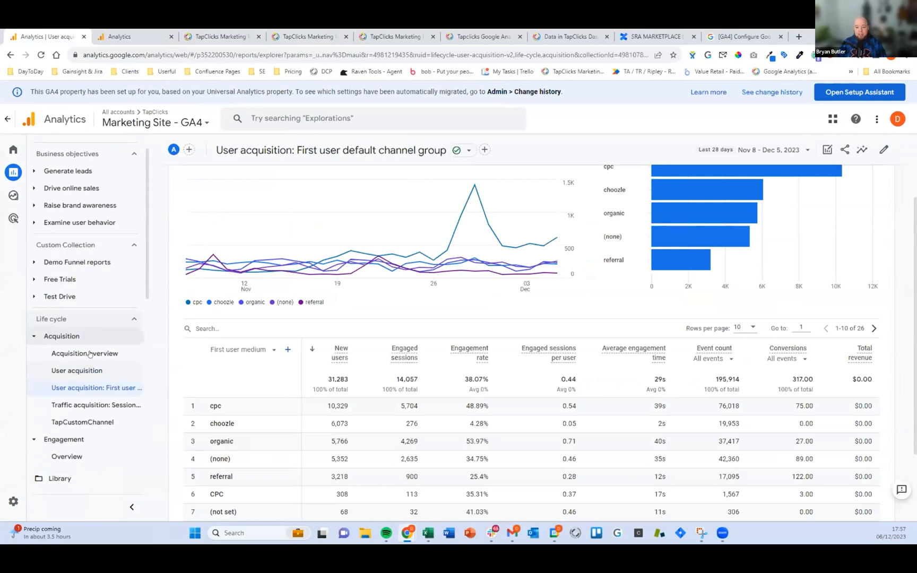
pyautogui.scroll(-1, 106, 380)
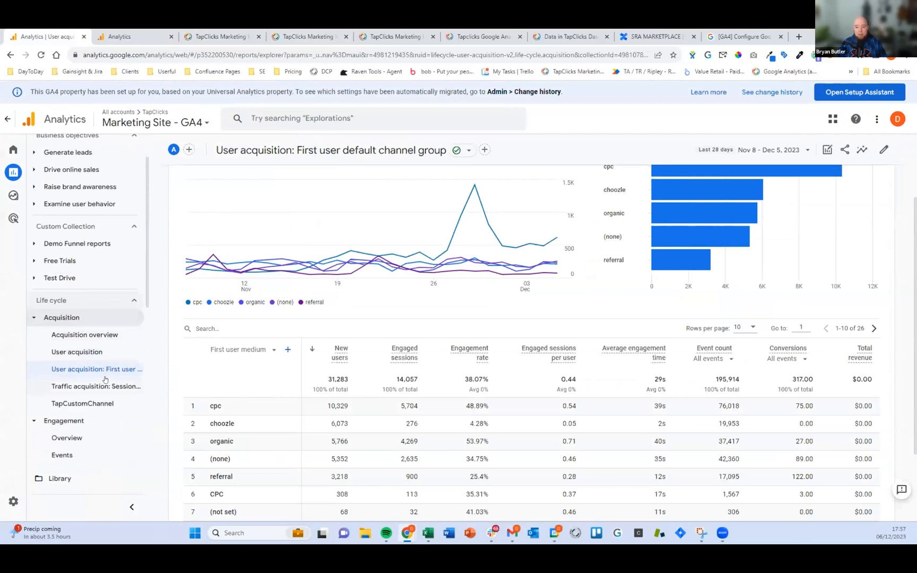
pyautogui.scroll(1, 75, 302)
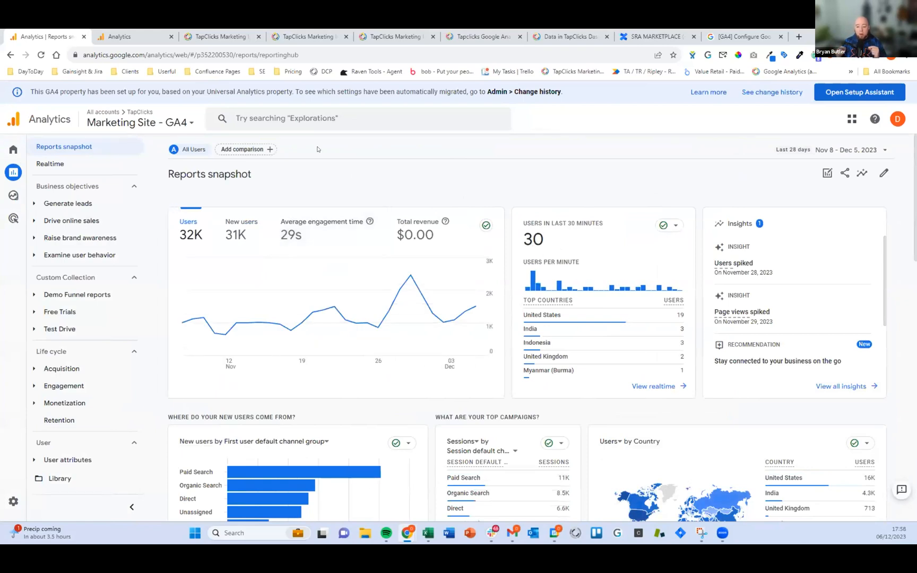
pyautogui.click(195, 33)
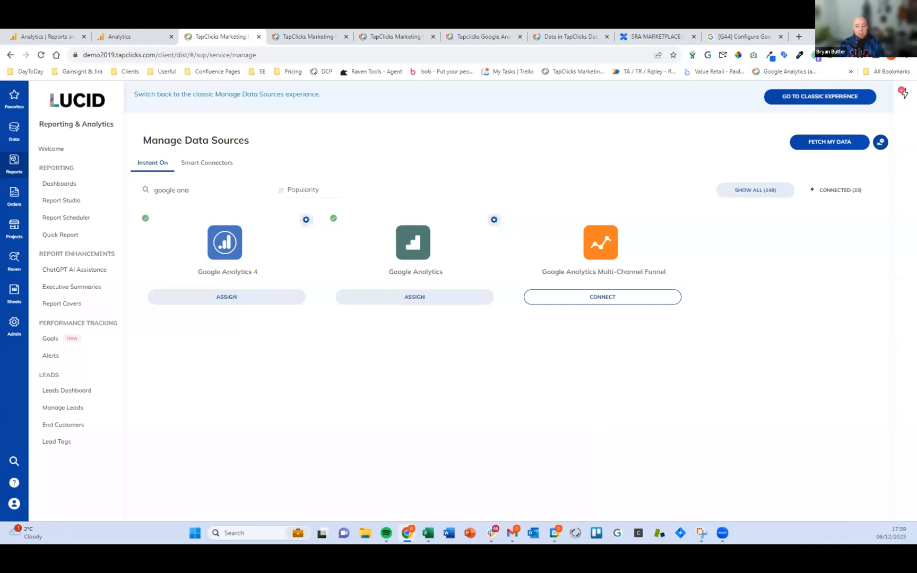
pyautogui.hotkey('ctrl', '1')
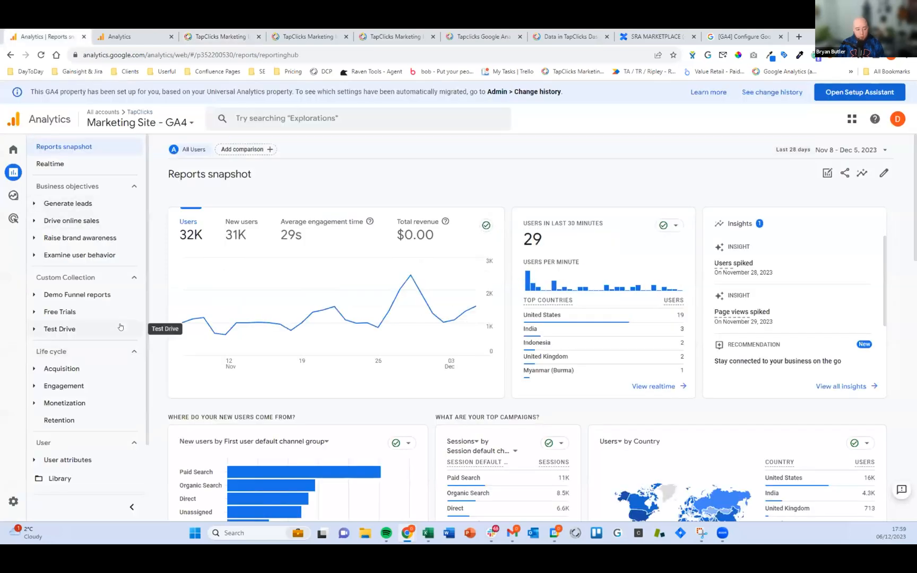
# Step: Open the Traffic acquisition: Session default channel group report and examine its channel table and charts
pyautogui.click(58, 368)
pyautogui.click(95, 438)
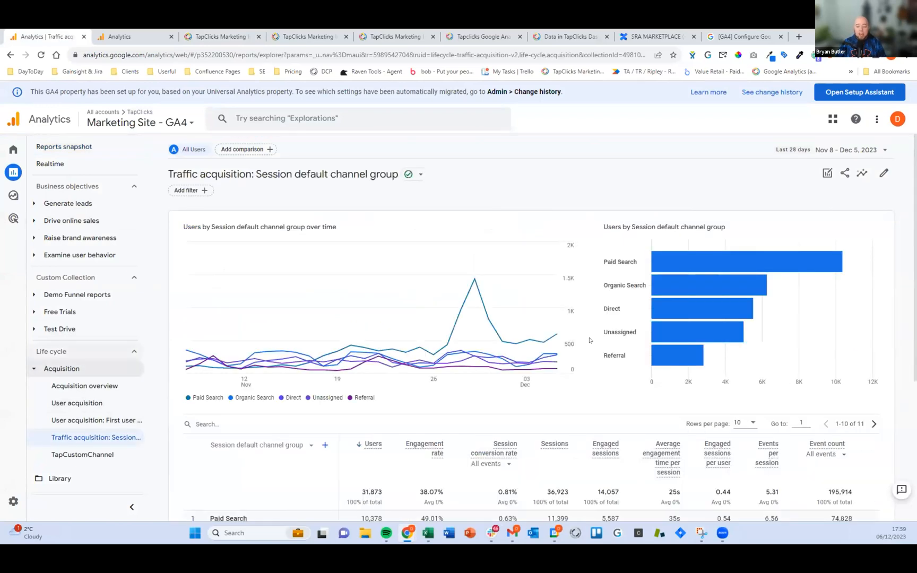
pyautogui.scroll(-4, 593, 339)
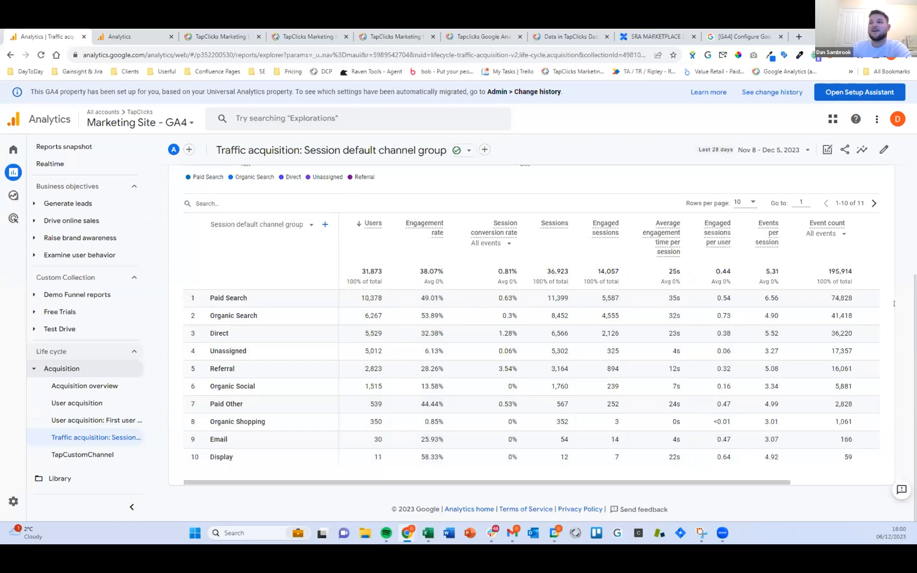
pyautogui.moveTo(49, 417)
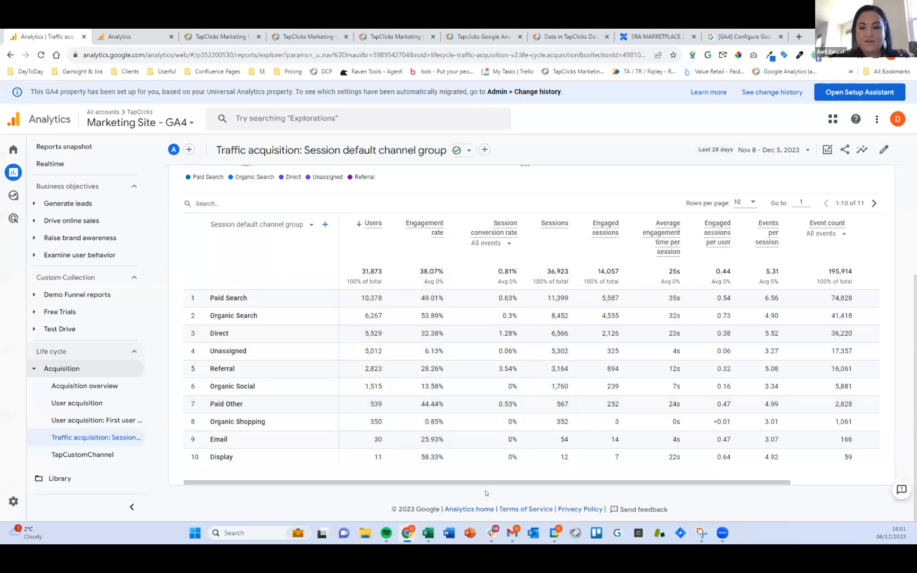
pyautogui.scroll(5, 248, 341)
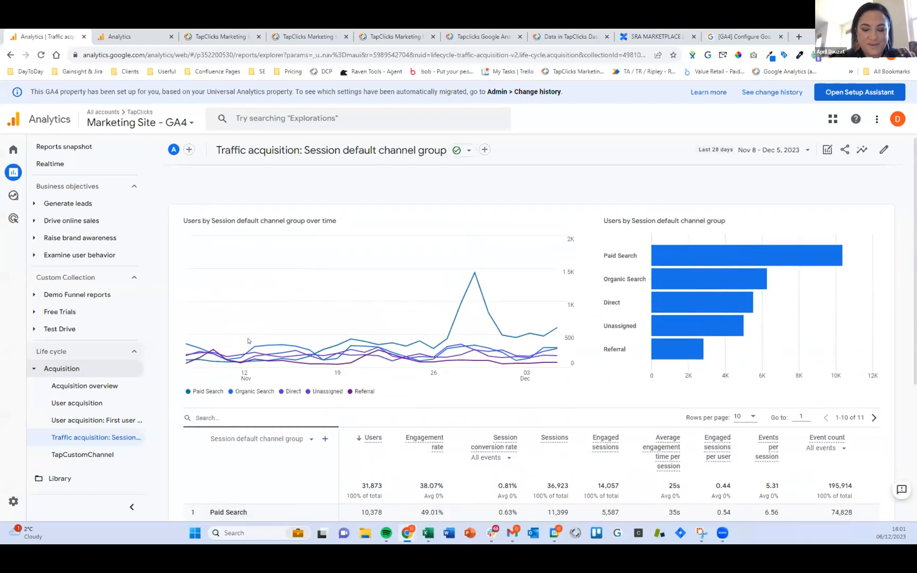